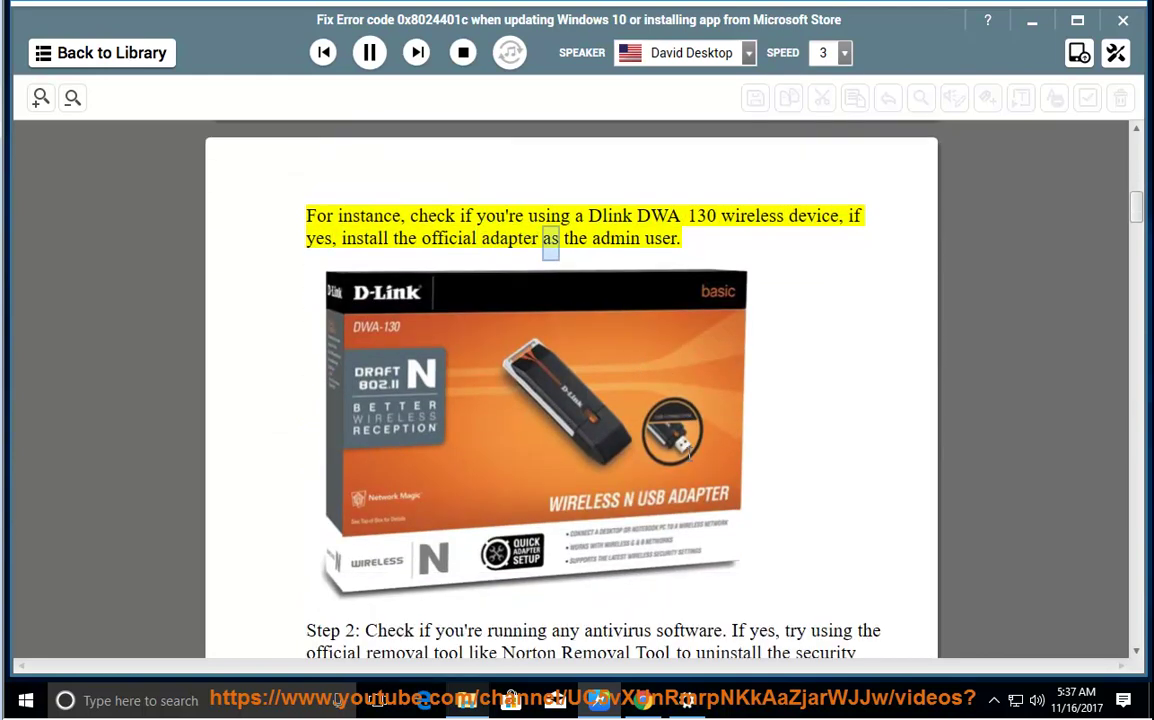
Pause the read-aloud, highlight the STEP 1 driver-uninstall sentence, and minimize the reader
{"action": "left_click", "coordinate": [369, 52]}
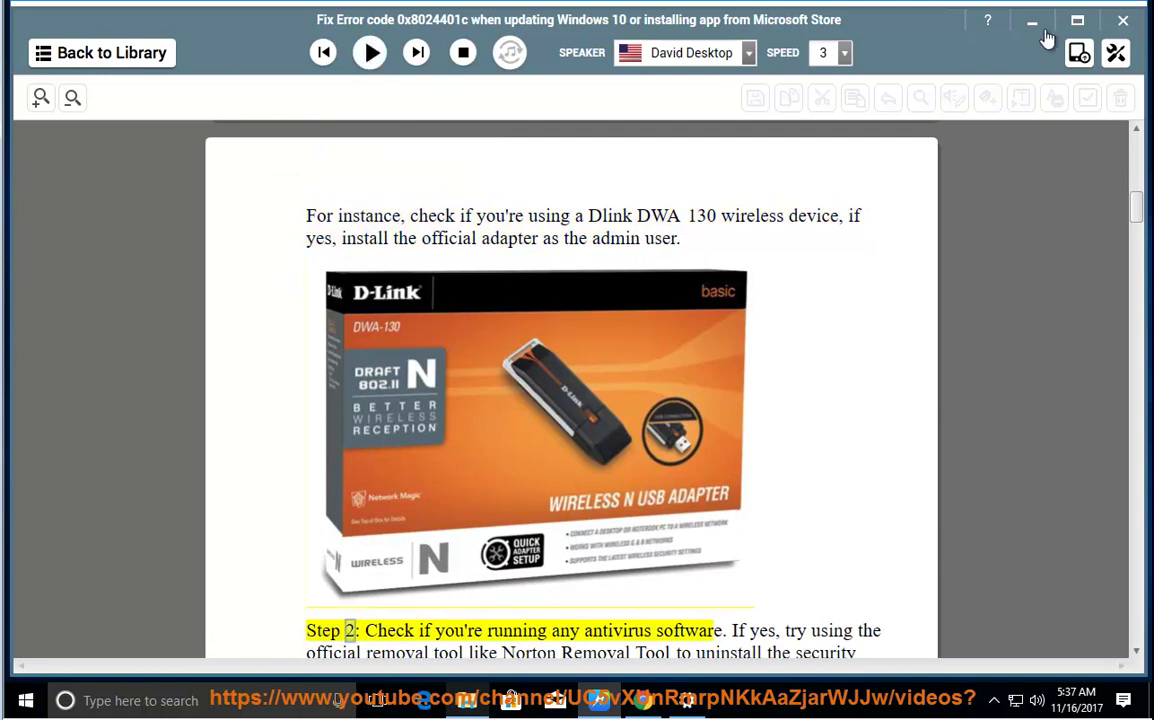
{"action": "scroll", "coordinate": [824, 481], "scroll_direction": "up", "scroll_amount": 2}
{"action": "scroll", "coordinate": [824, 481], "scroll_direction": "up", "scroll_amount": 3}
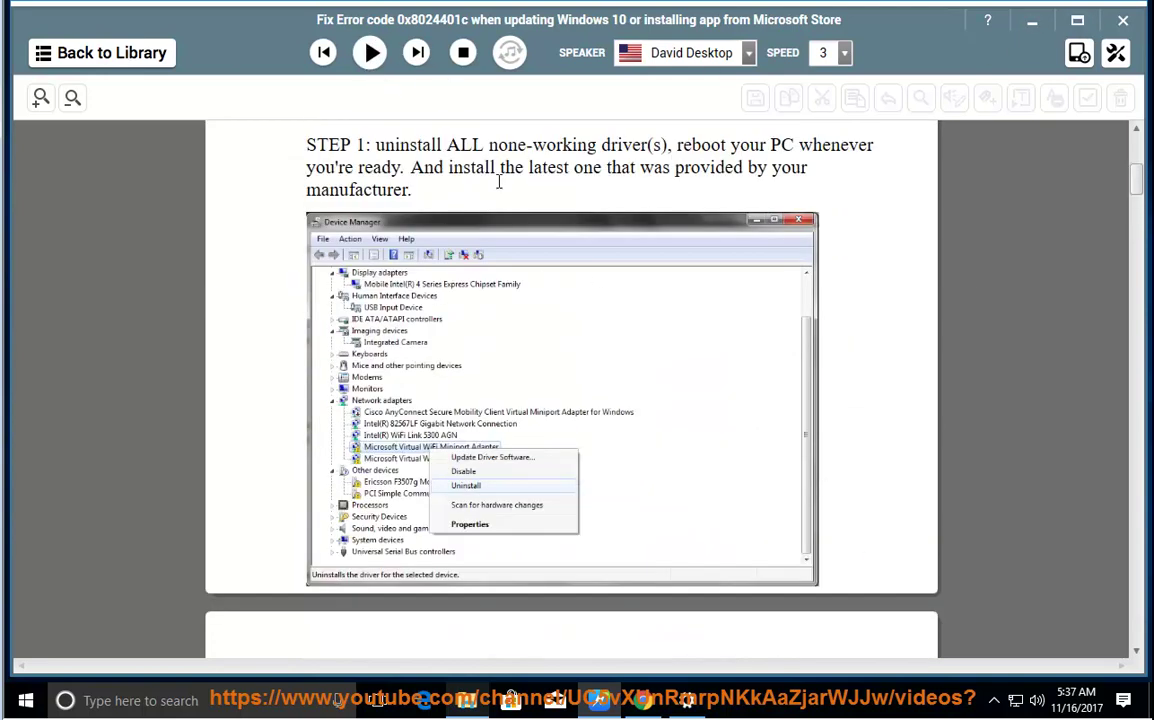
{"action": "left_click_drag", "start_coordinate": [381, 147], "coordinate": [402, 177]}
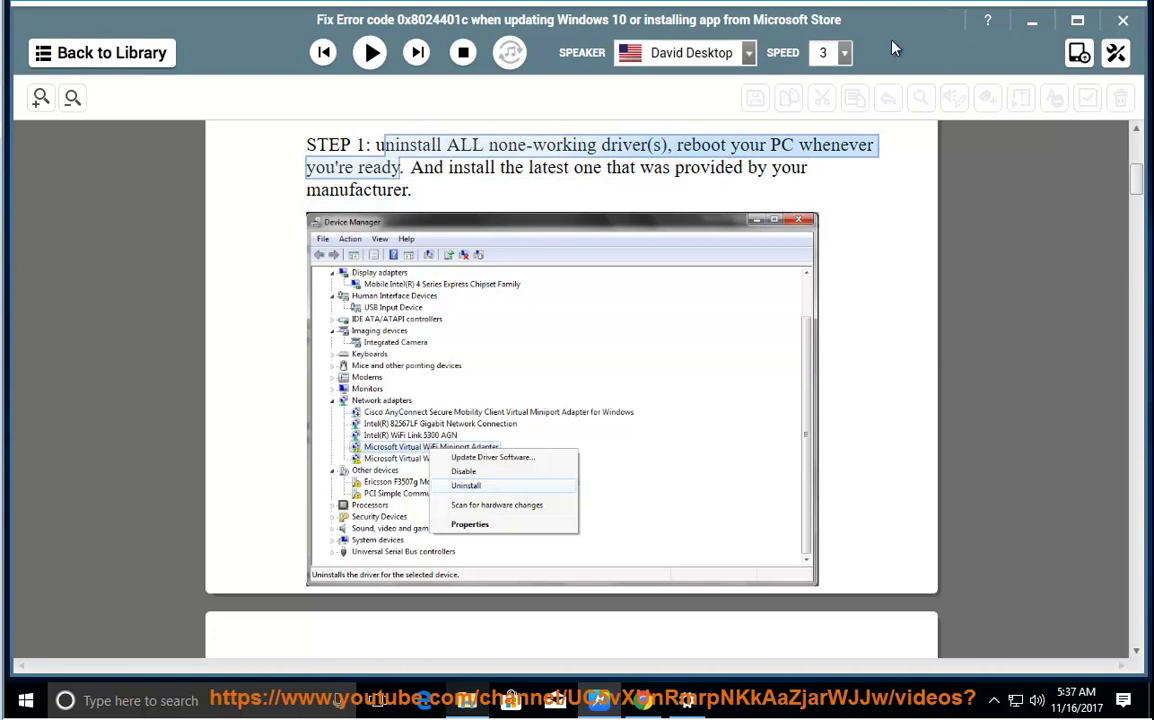
{"action": "left_click", "coordinate": [1015, 26]}
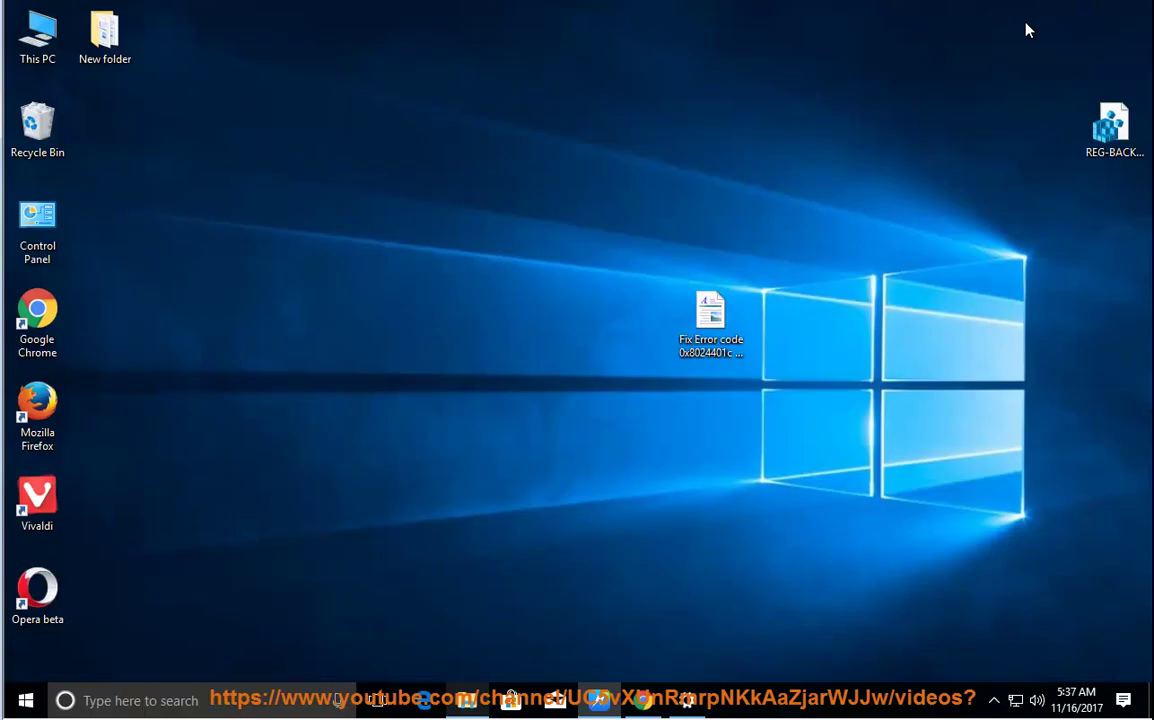
{"action": "right_click", "coordinate": [42, 38]}
{"action": "left_click", "coordinate": [172, 96]}
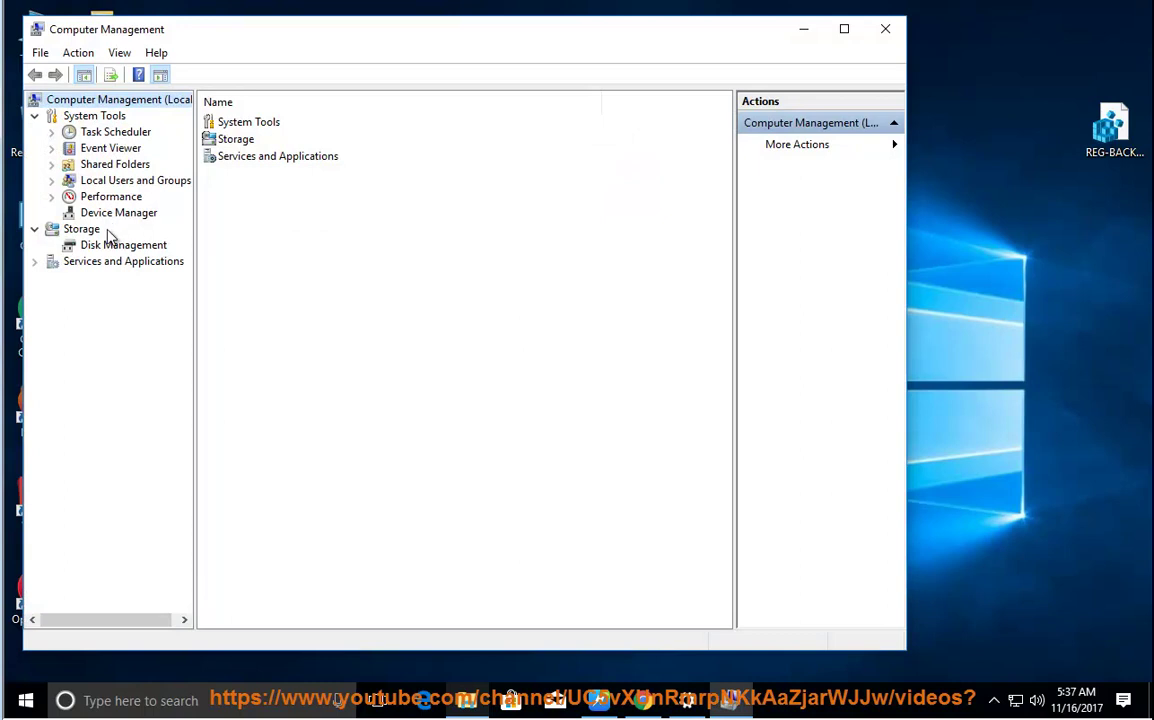
{"action": "left_click", "coordinate": [114, 212]}
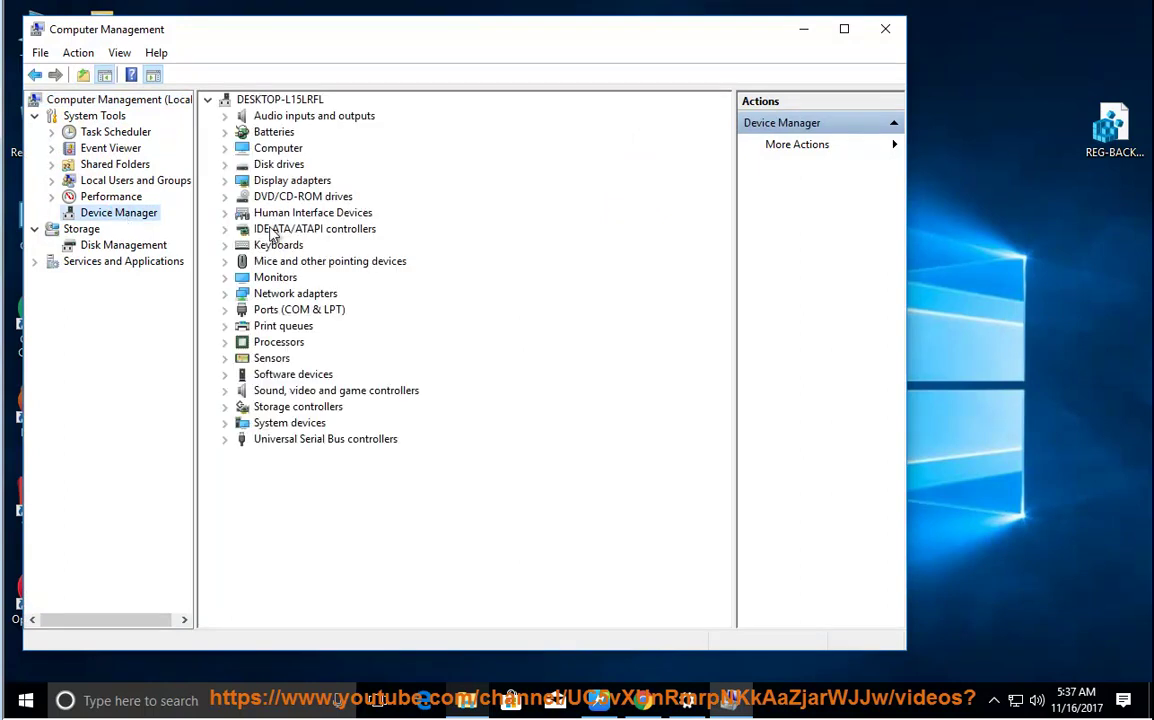
{"action": "left_click", "coordinate": [225, 295]}
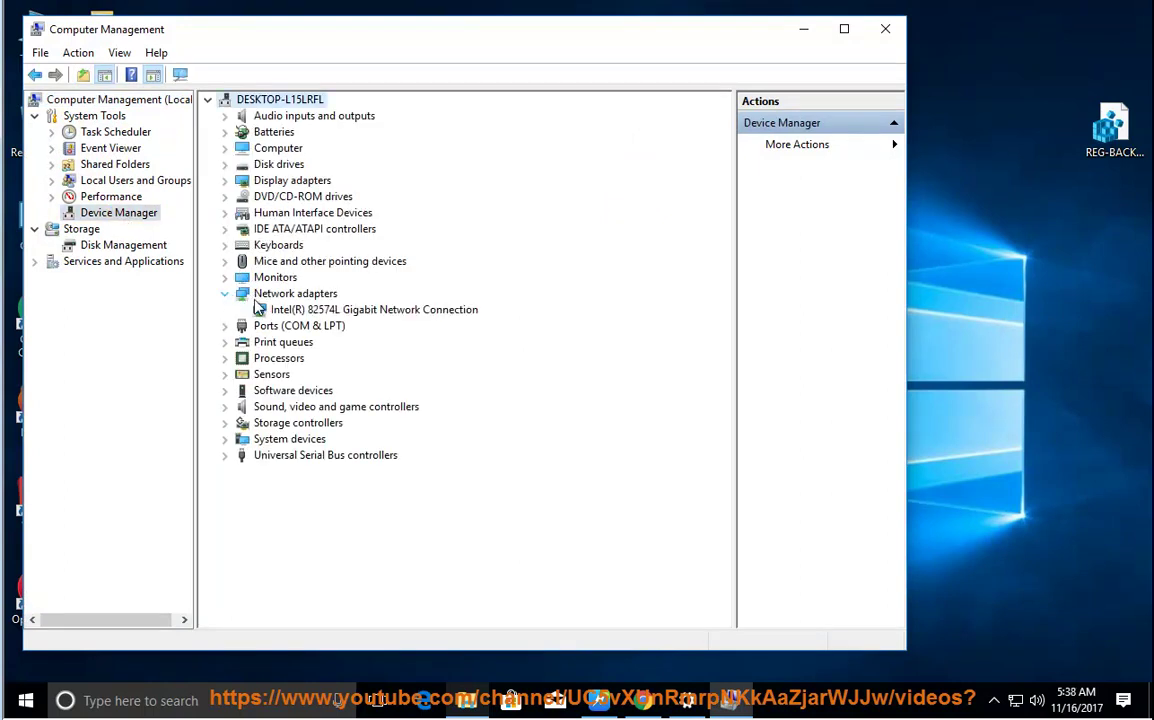
{"action": "right_click", "coordinate": [319, 312]}
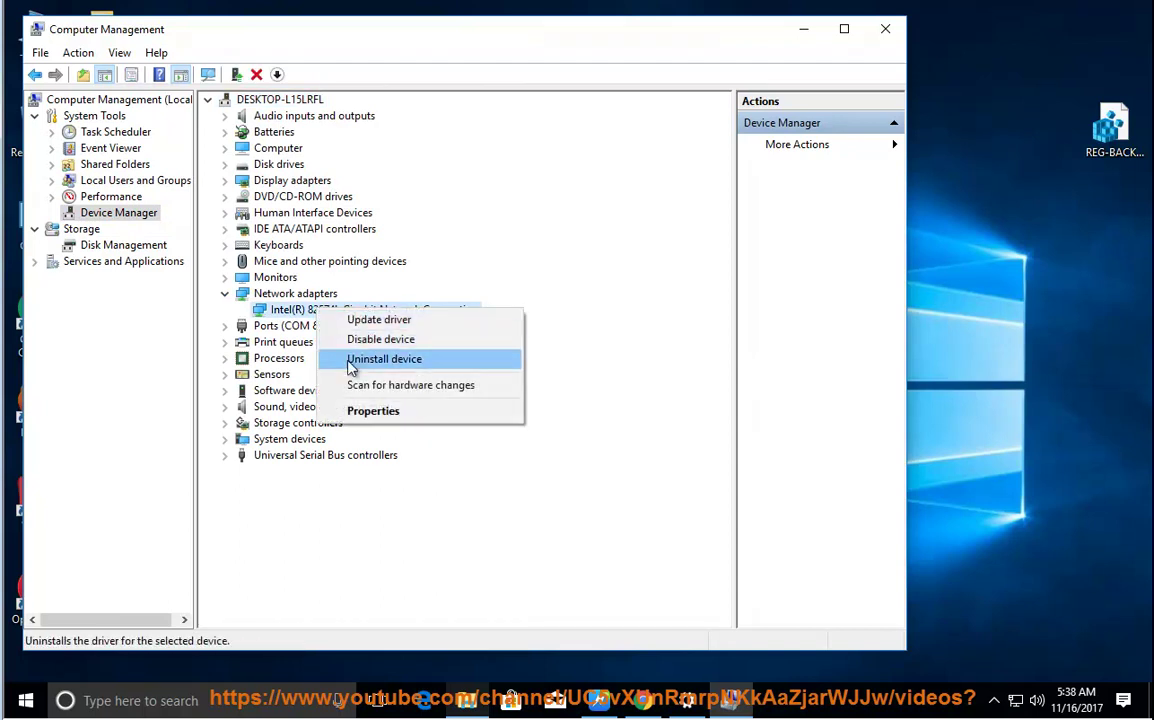
{"action": "left_click", "coordinate": [385, 362]}
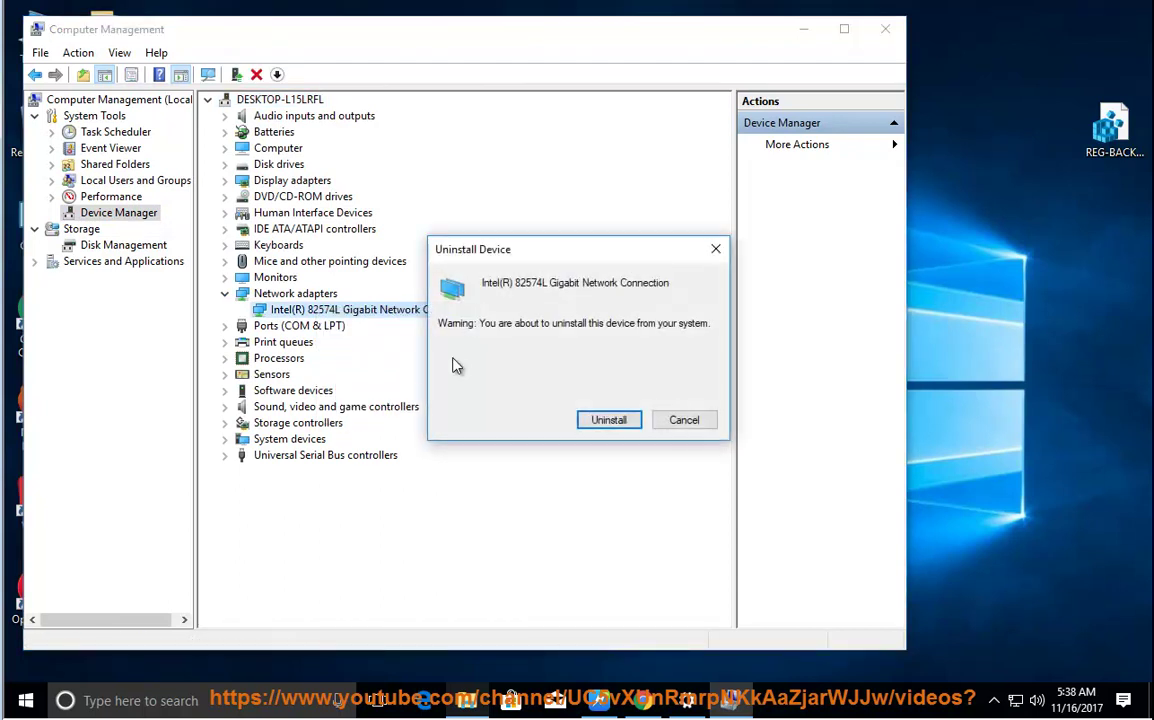
{"action": "left_click", "coordinate": [688, 428]}
{"action": "left_click", "coordinate": [807, 34]}
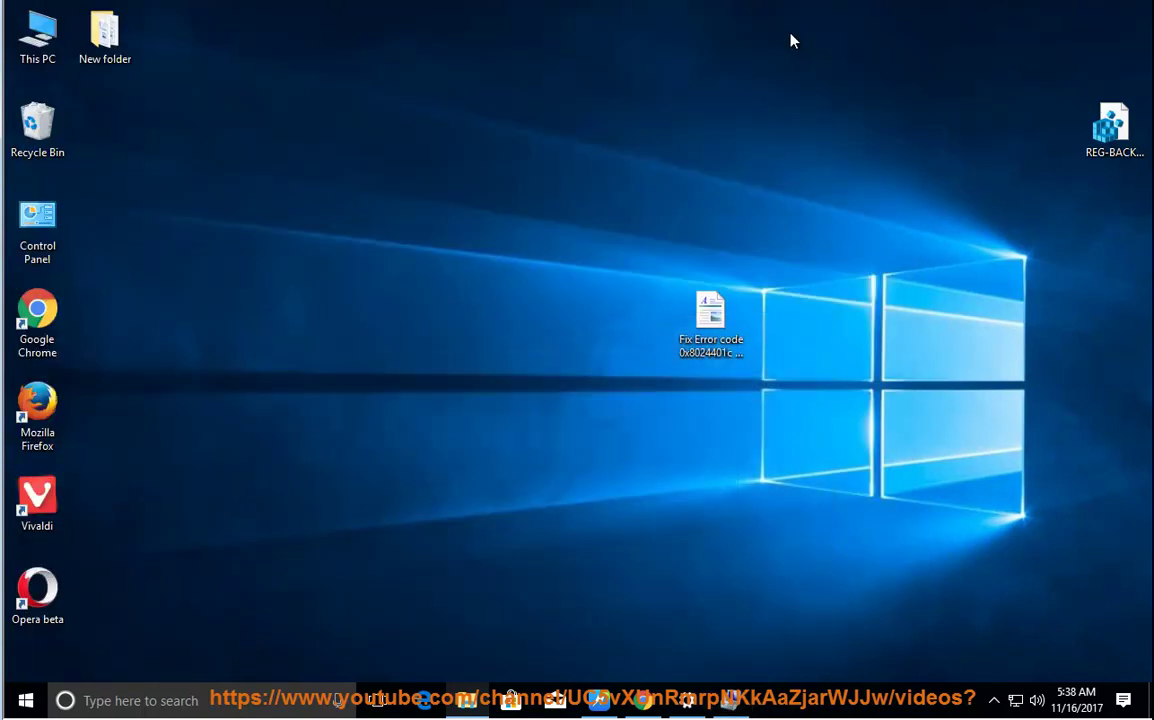
Restore the guide and resume reading it aloud through Steps 2–4
{"action": "left_click", "coordinate": [598, 700]}
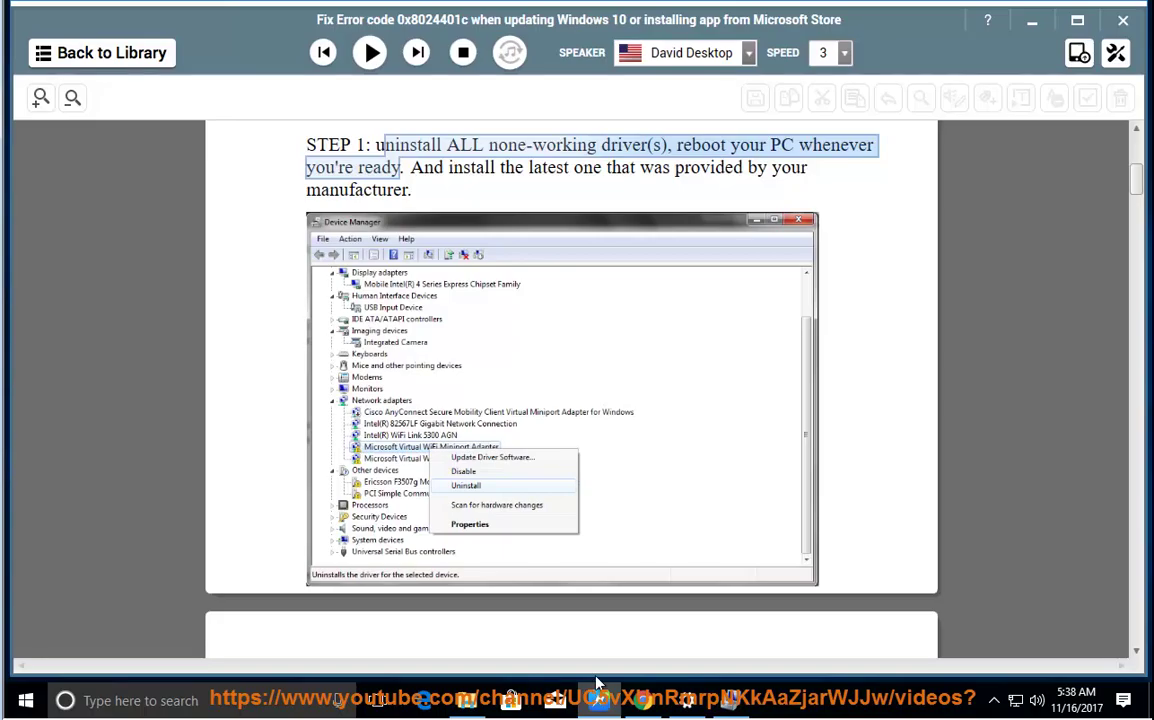
{"action": "scroll", "coordinate": [898, 391], "scroll_direction": "down", "scroll_amount": 6}
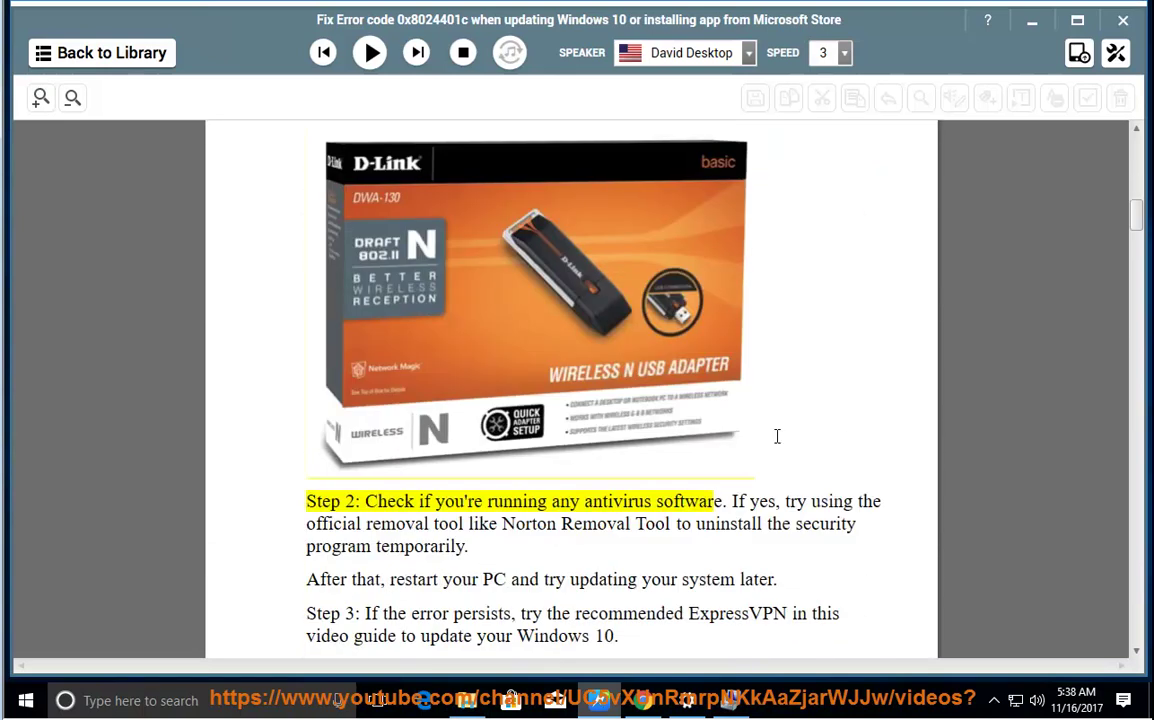
{"action": "scroll", "coordinate": [500, 200], "scroll_direction": "up", "scroll_amount": 1}
{"action": "left_click", "coordinate": [370, 52]}
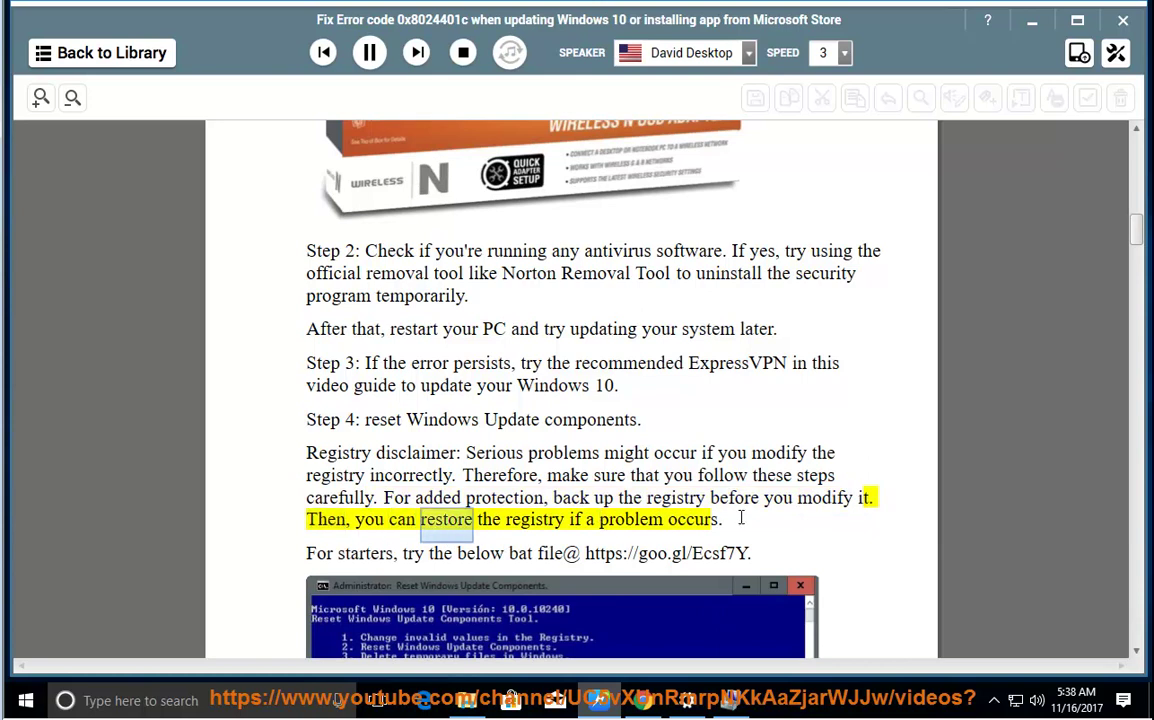
Pause at the registry disclaimer, highlight 'back up the registry', and minimize the reader
{"action": "left_click", "coordinate": [369, 52]}
{"action": "left_click_drag", "start_coordinate": [742, 497], "coordinate": [554, 497]}
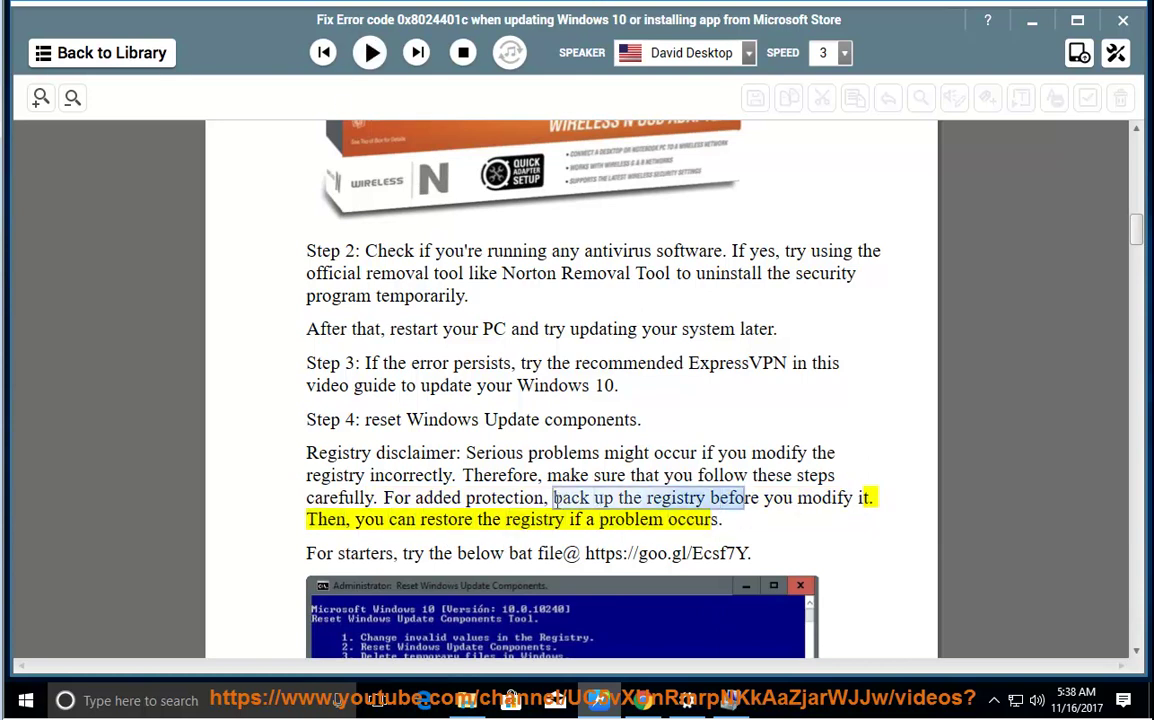
{"action": "left_click", "coordinate": [1032, 22]}
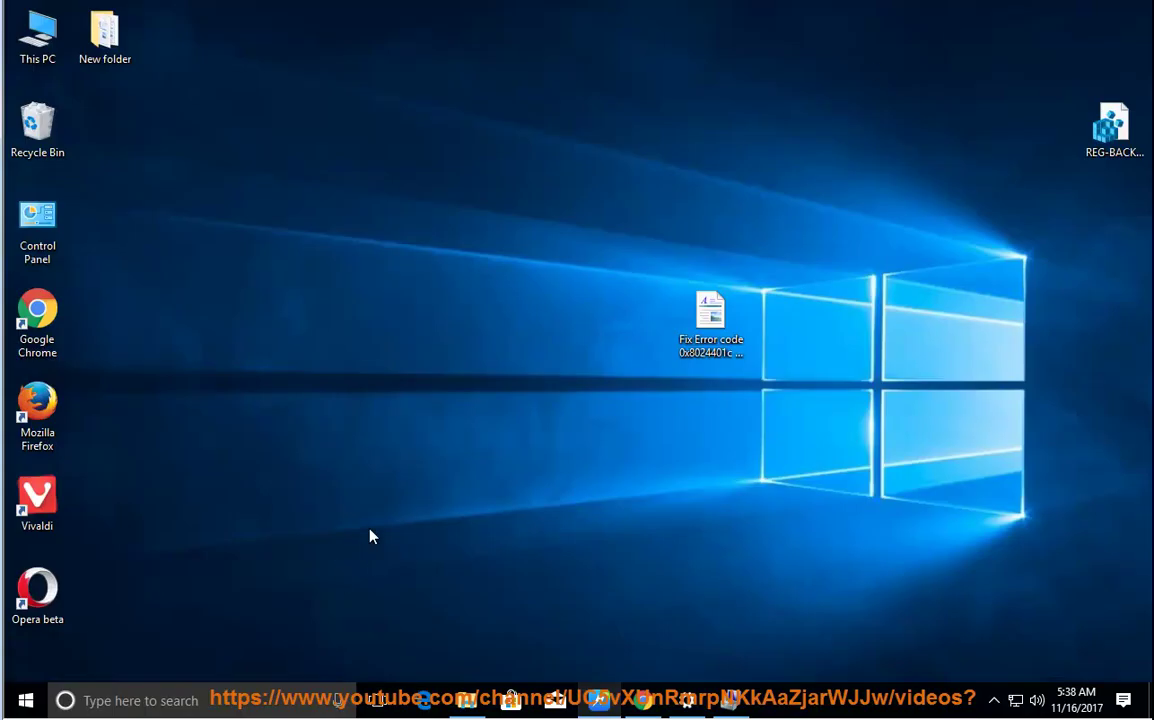
{"action": "key", "text": "super+r"}
{"action": "left_click", "coordinate": [354, 588]}
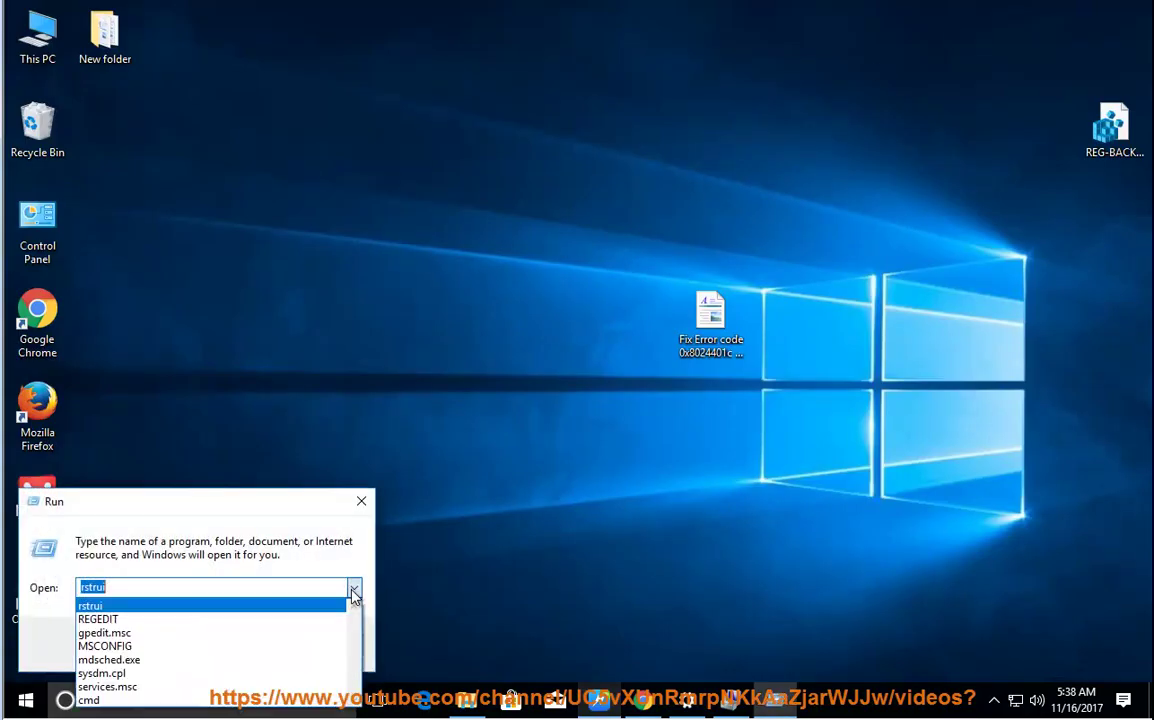
{"action": "left_click", "coordinate": [250, 613]}
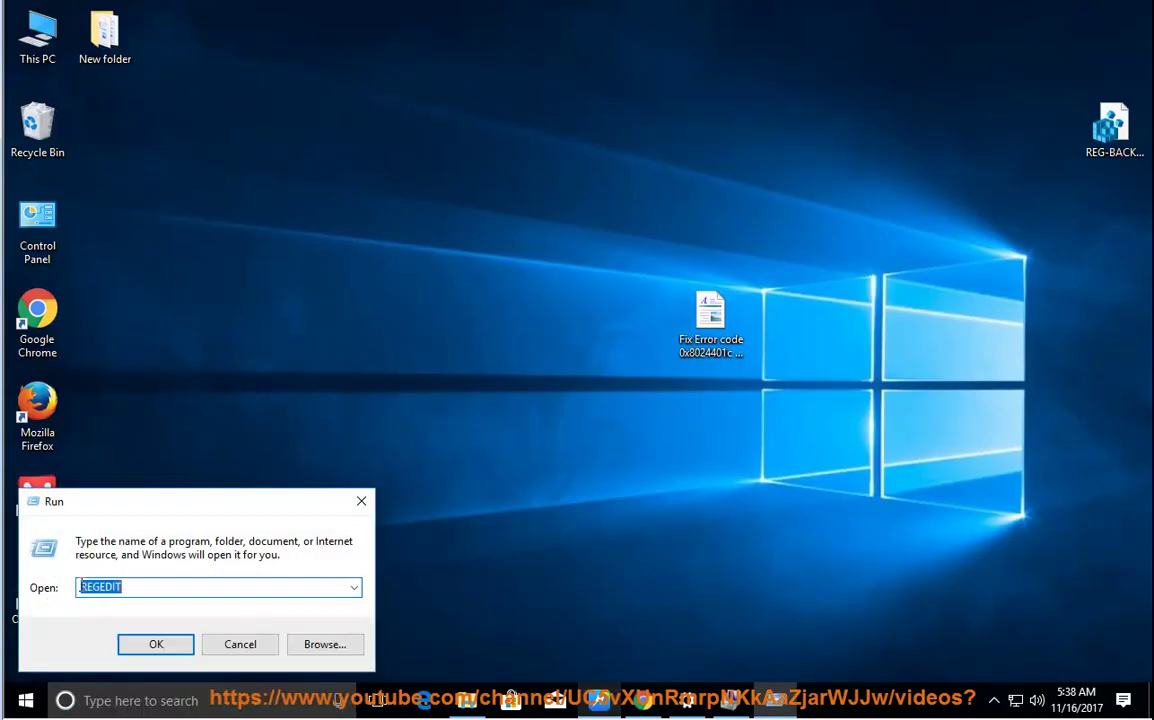
{"action": "left_click", "coordinate": [162, 648]}
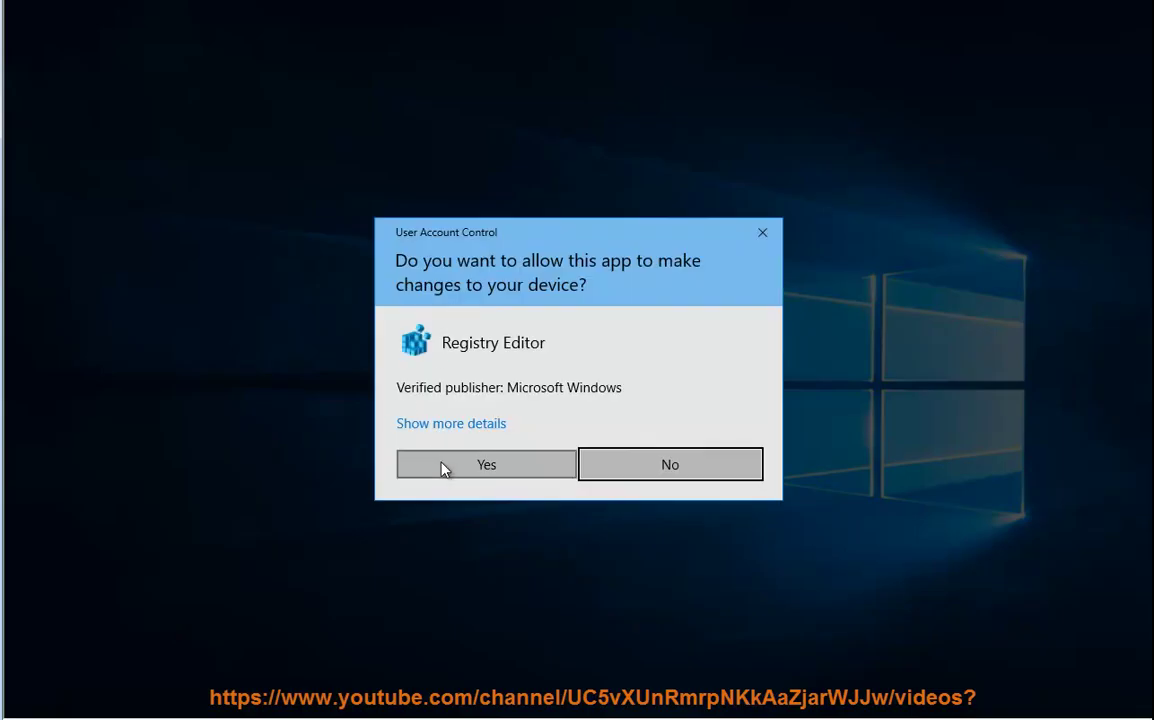
{"action": "left_click", "coordinate": [444, 470]}
{"action": "left_click", "coordinate": [270, 74]}
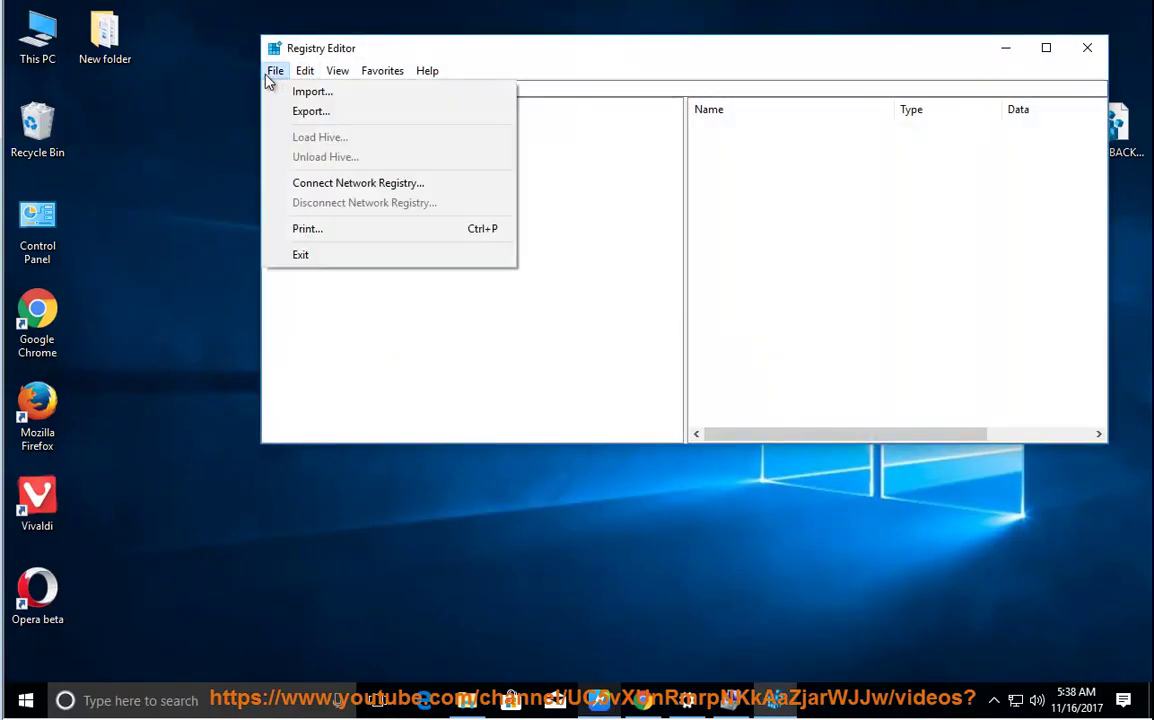
{"action": "left_click", "coordinate": [344, 117]}
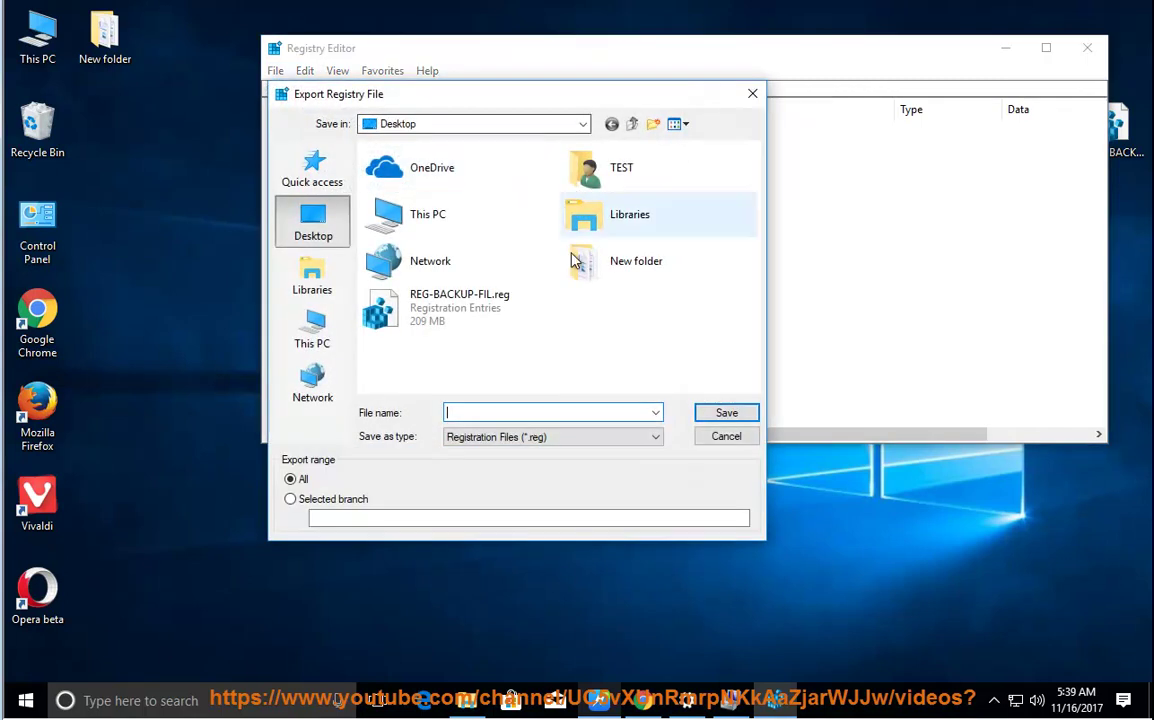
{"action": "left_click", "coordinate": [403, 298]}
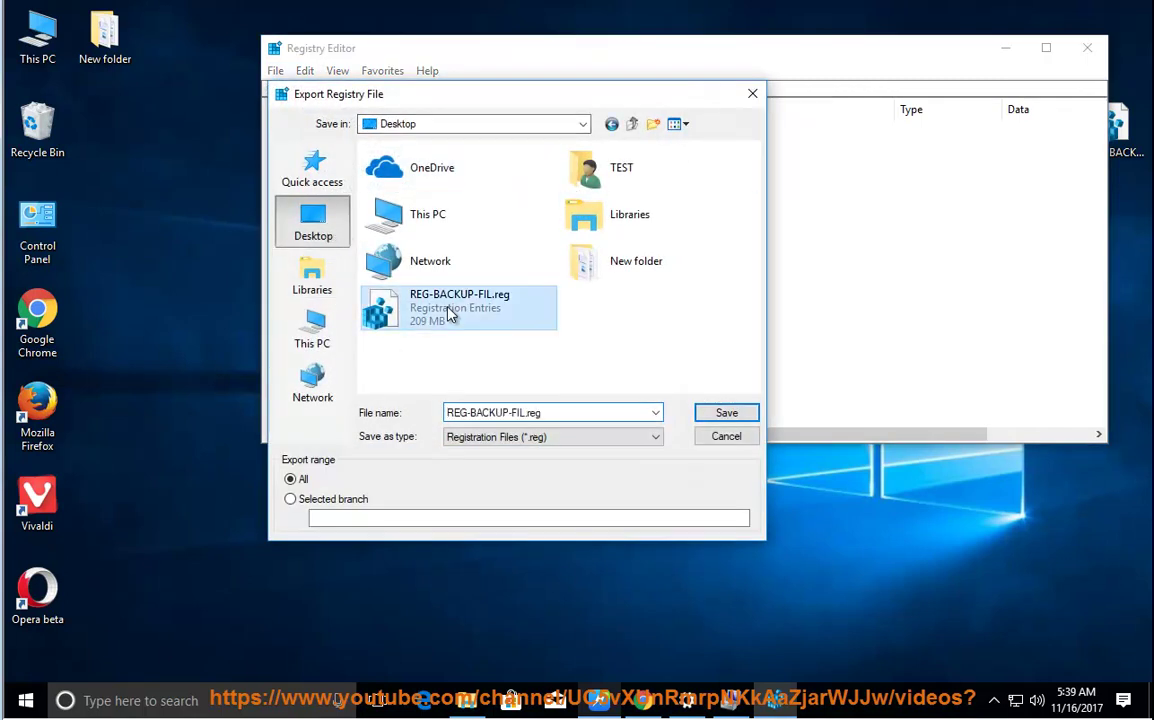
{"action": "left_click", "coordinate": [720, 437]}
{"action": "left_click", "coordinate": [1006, 48]}
{"action": "right_click", "coordinate": [1098, 138]}
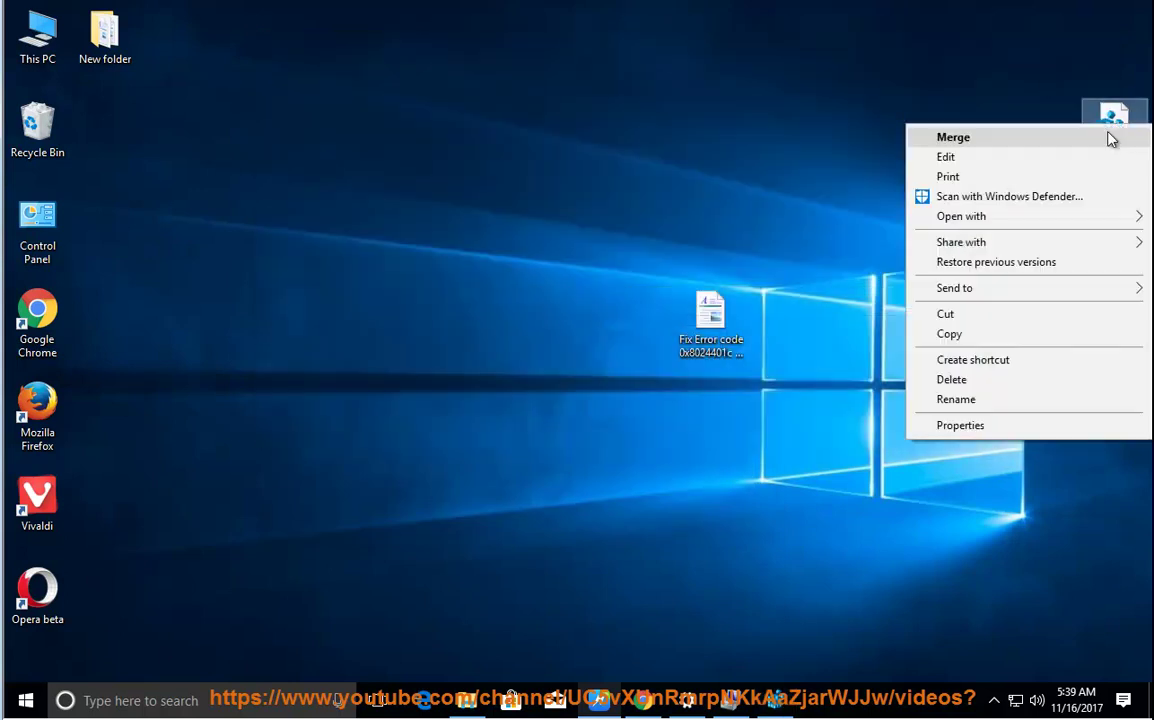
{"action": "left_click", "coordinate": [1018, 429]}
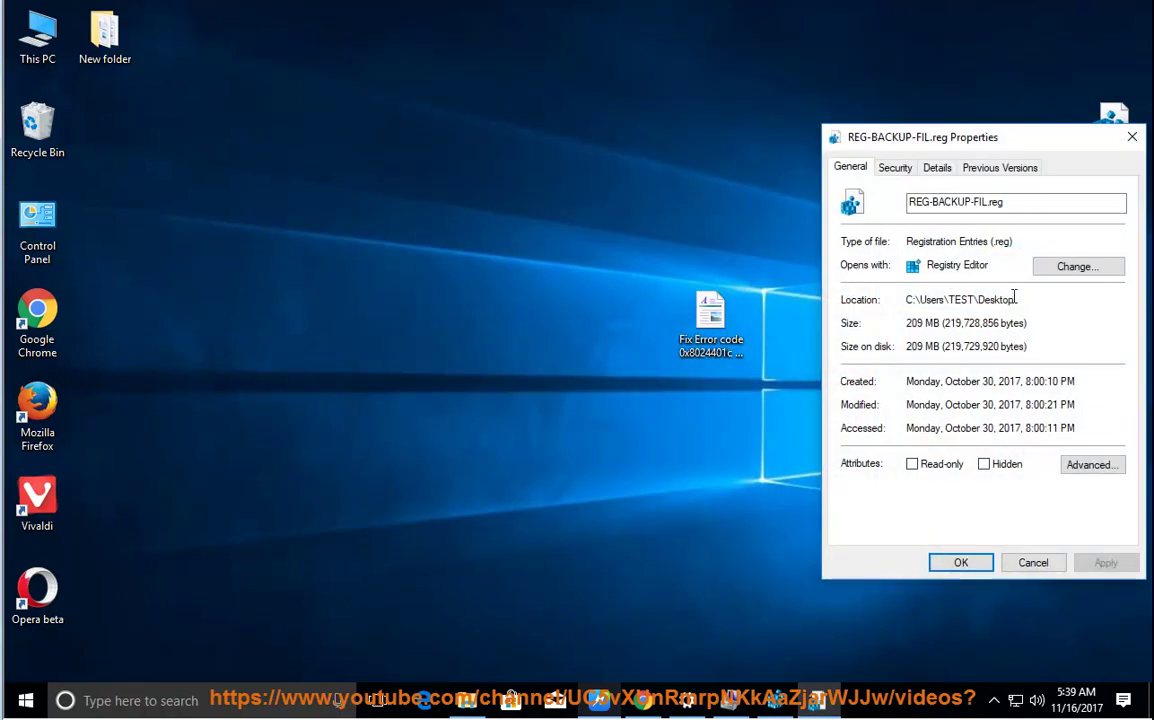
{"action": "left_click_drag", "start_coordinate": [1037, 322], "coordinate": [837, 345]}
{"action": "left_click", "coordinate": [1033, 562]}
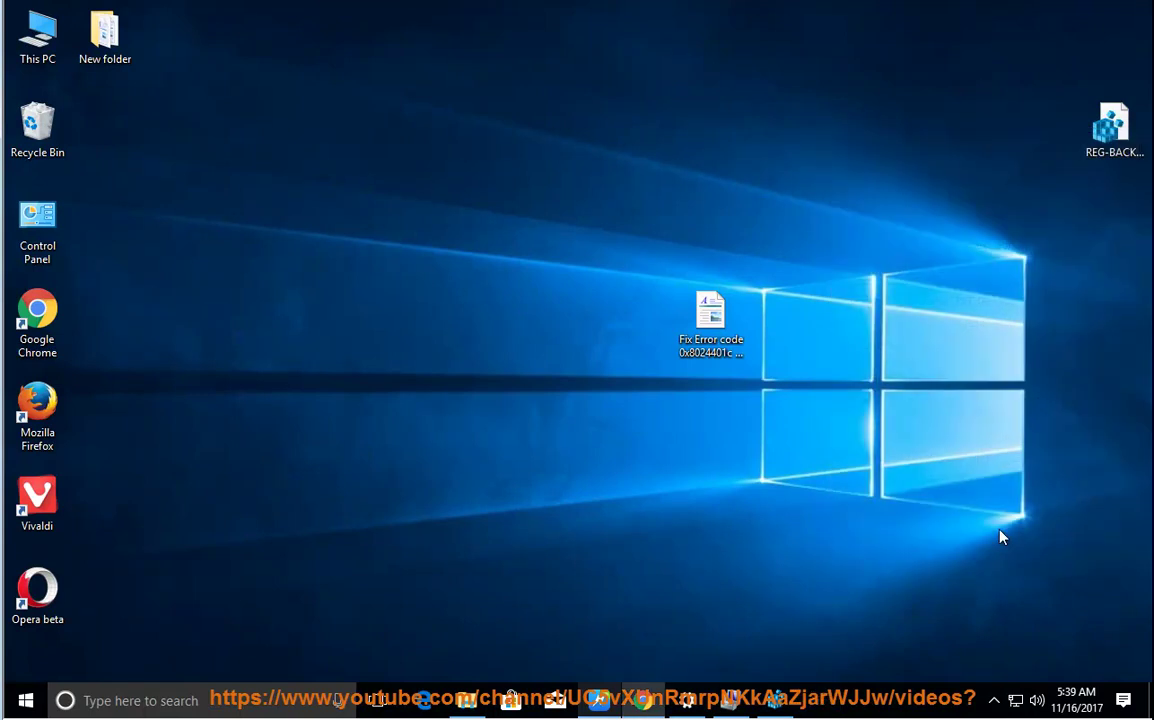
Restore the guide and continue reading aloud from the bat-file tip to step 4.1
{"action": "left_click", "coordinate": [617, 697]}
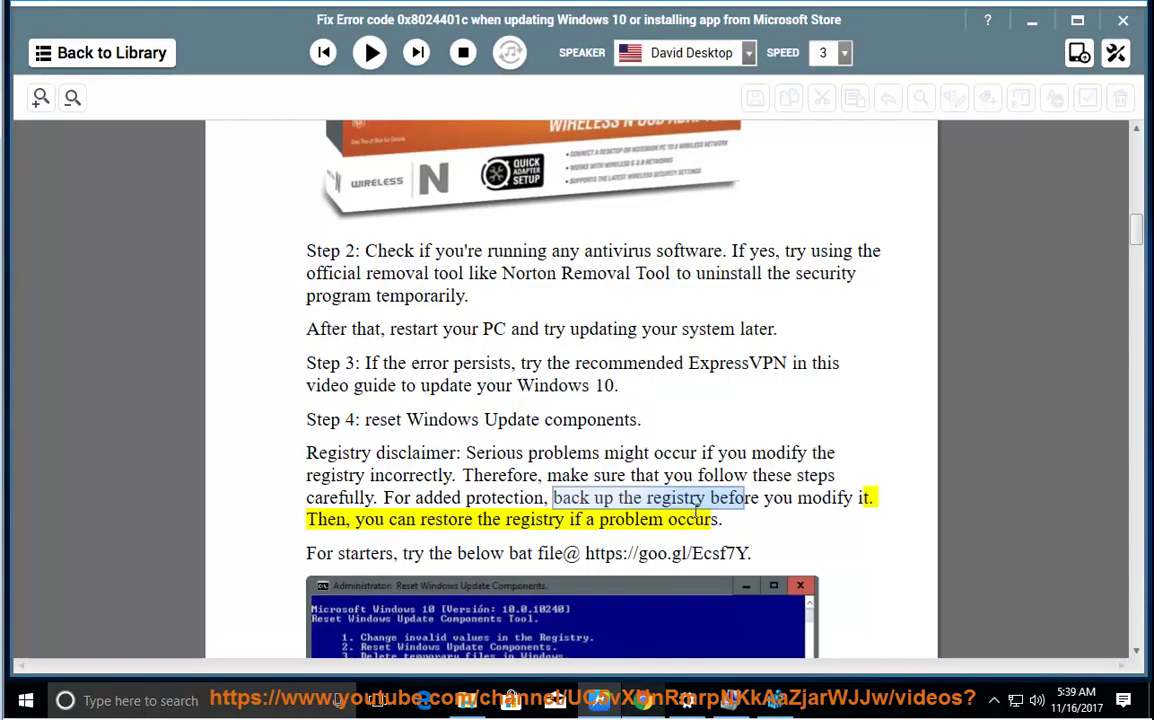
{"action": "left_click", "coordinate": [370, 54]}
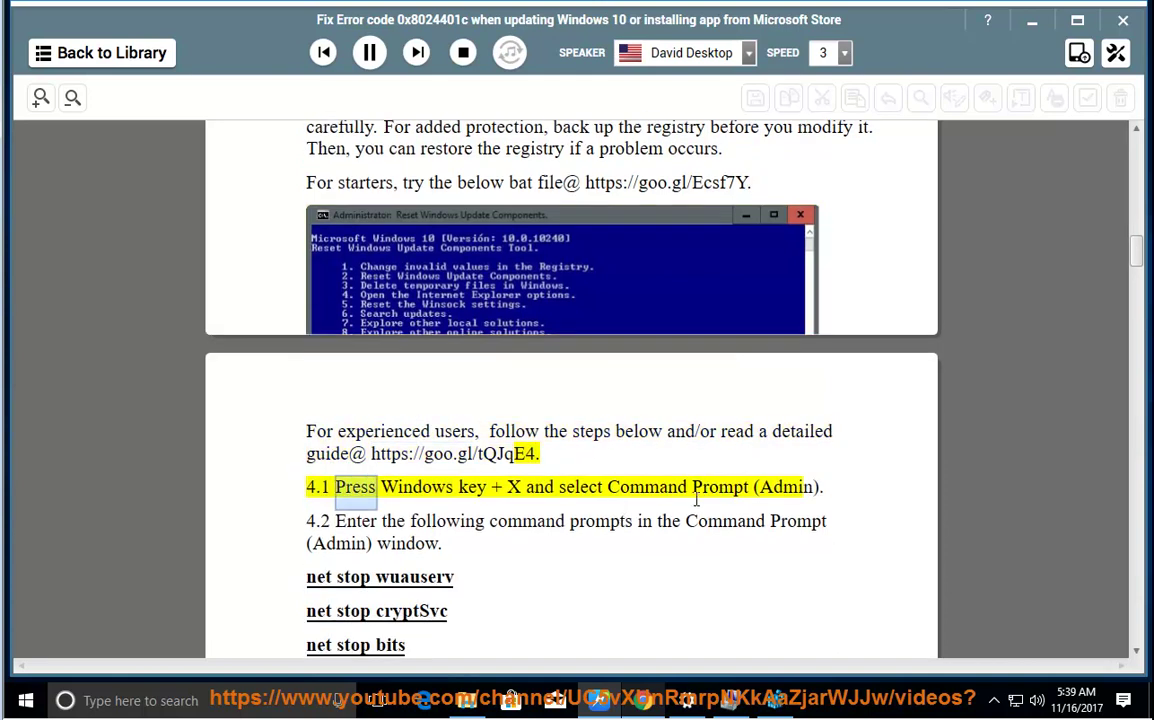
Launch Command Prompt as administrator through a Windows search for 'cmd'
{"action": "key", "text": "super"}
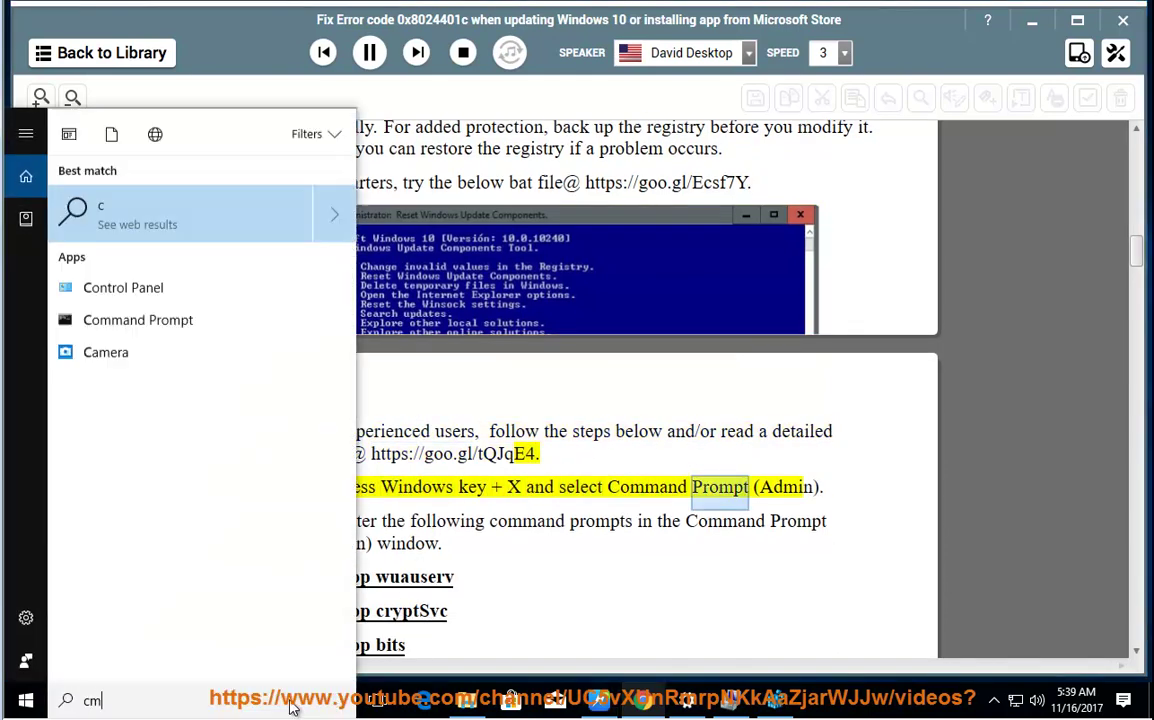
{"action": "type", "text": "cmd"}
{"action": "right_click", "coordinate": [224, 219]}
{"action": "left_click", "coordinate": [233, 237]}
{"action": "left_click", "coordinate": [464, 470]}
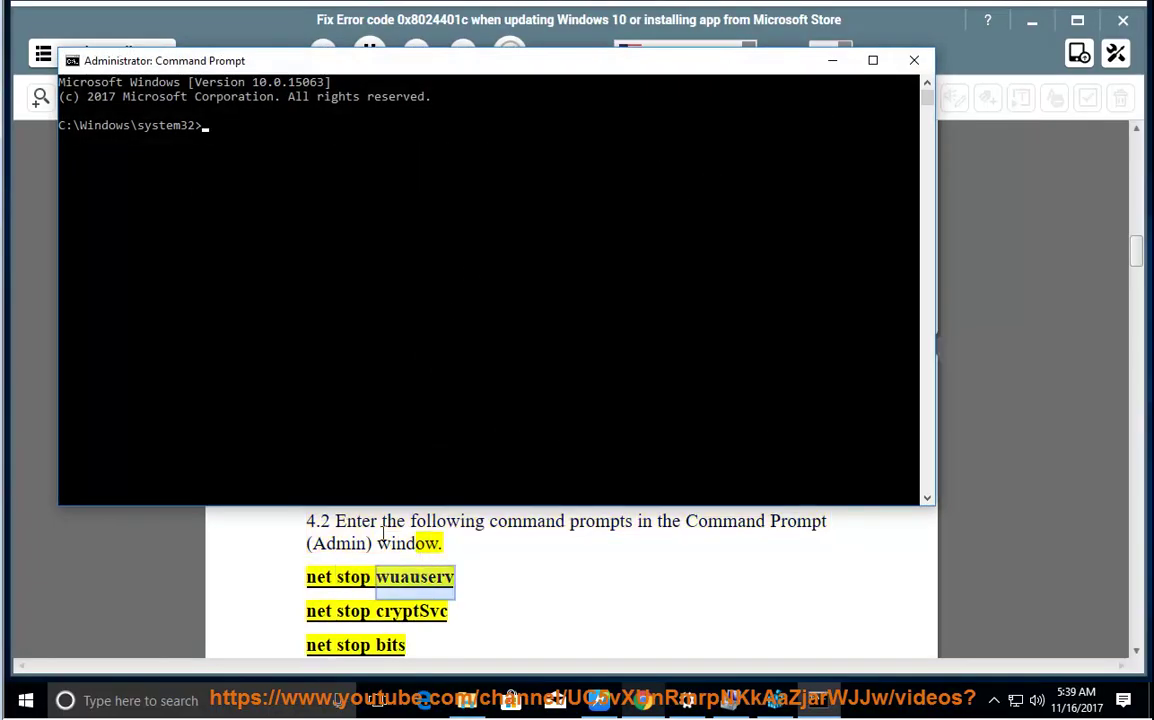
Let the guide read steps 4.2–4.5 aloud, then stop playback and scroll back to 4.1
{"action": "left_click", "coordinate": [418, 556]}
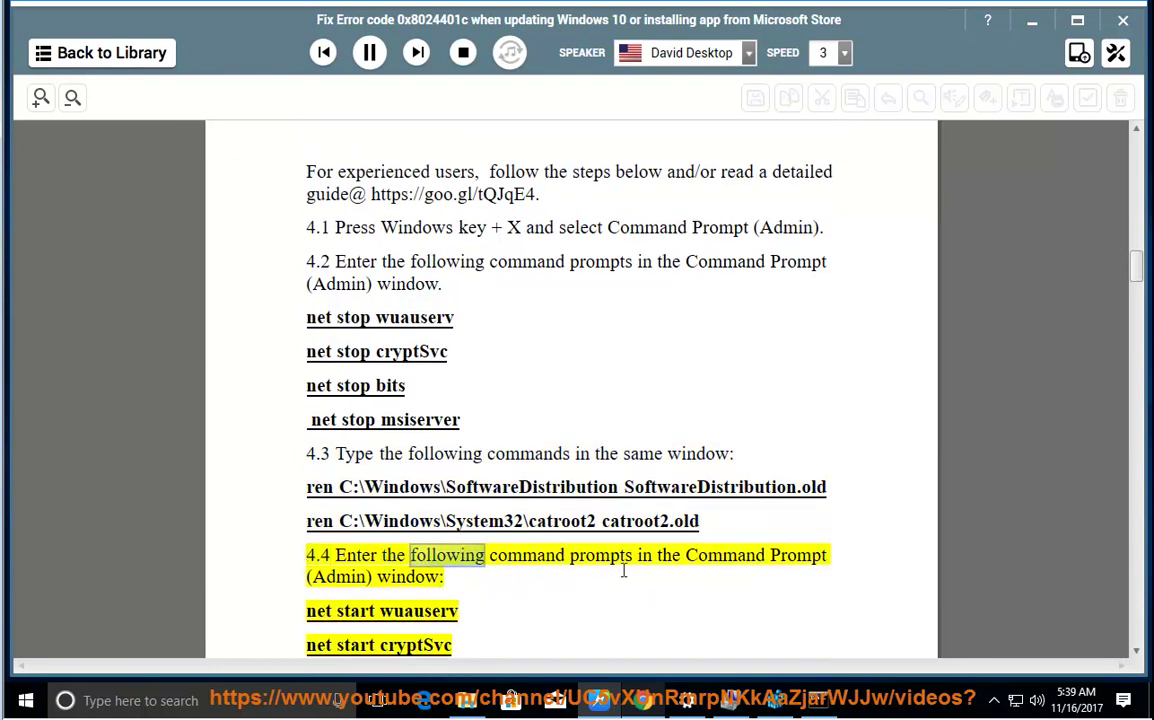
{"action": "left_click", "coordinate": [790, 705]}
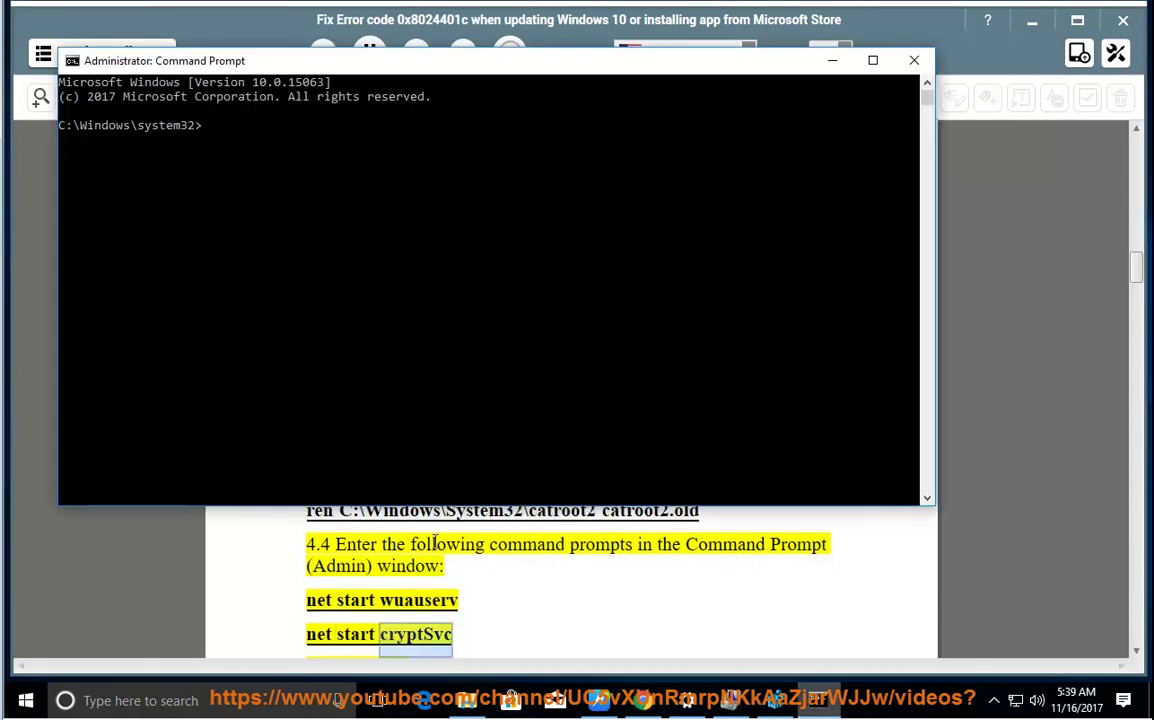
{"action": "left_click", "coordinate": [407, 540]}
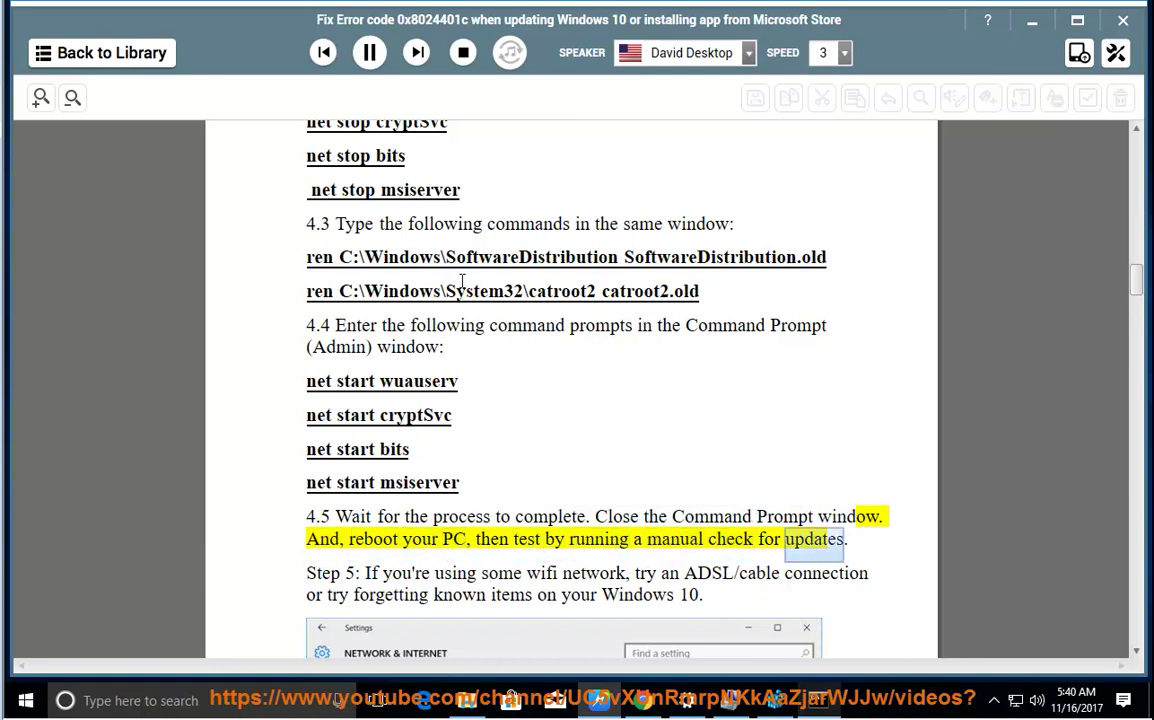
{"action": "left_click", "coordinate": [558, 456]}
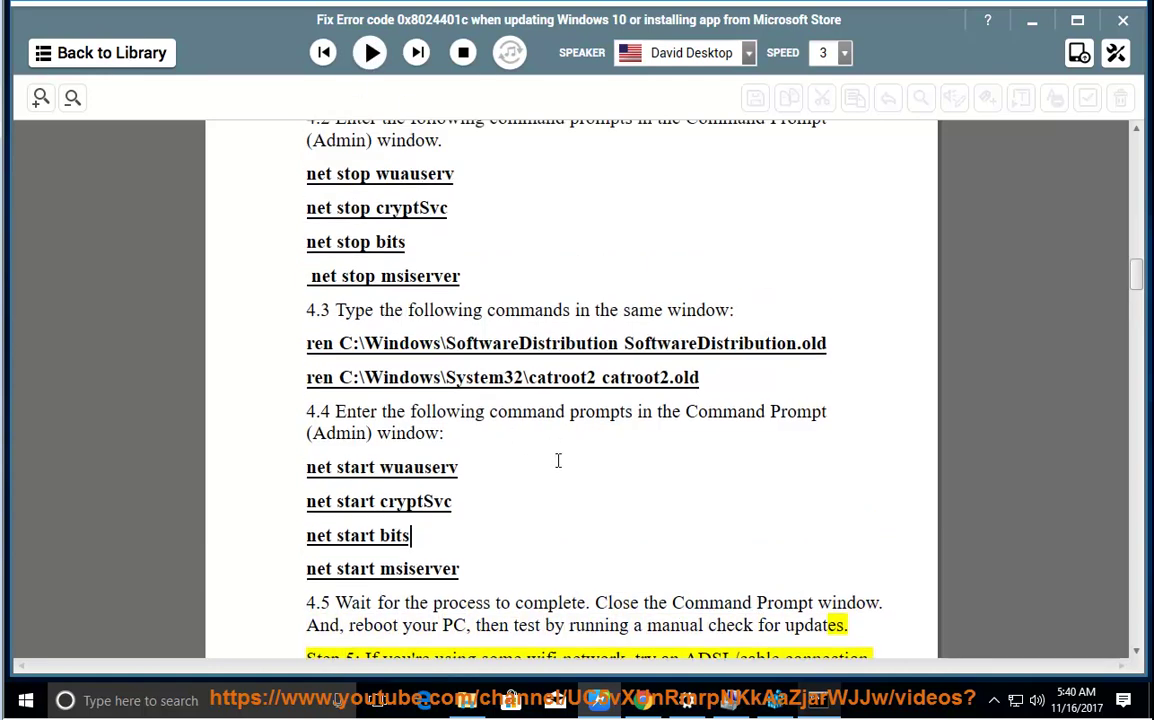
{"action": "scroll", "coordinate": [558, 460], "scroll_direction": "up", "scroll_amount": 5}
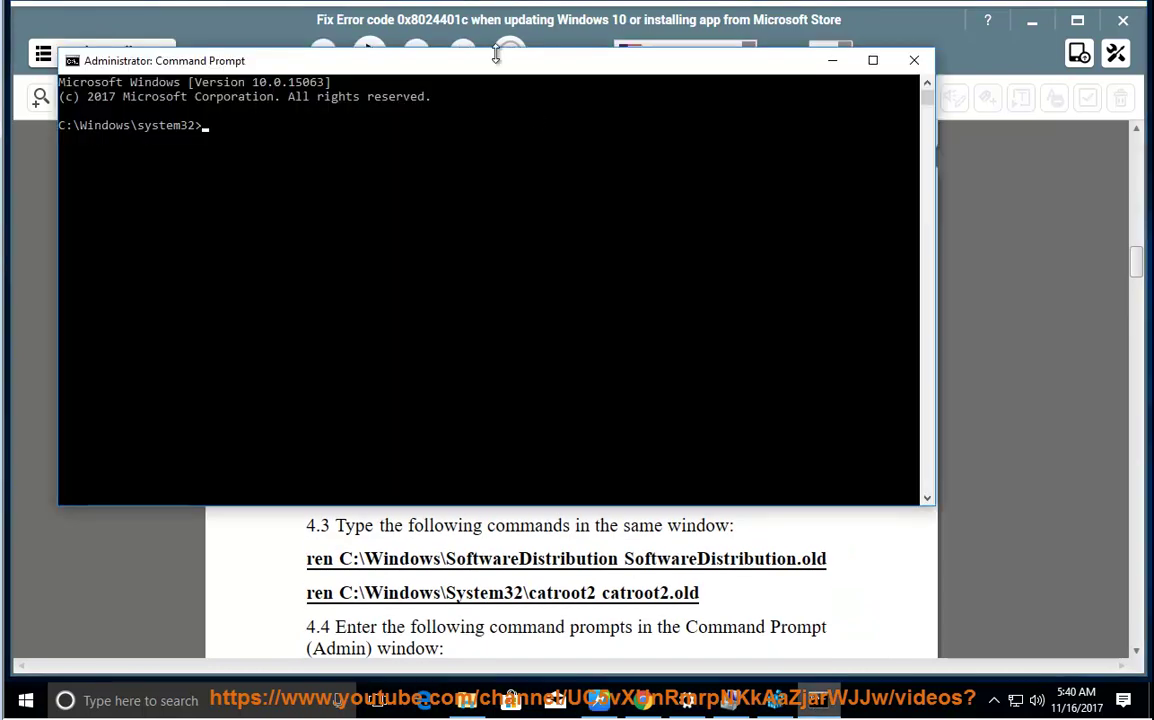
Enter 'net stop wuauserv' in the admin Command Prompt
{"action": "left_click_drag", "start_coordinate": [495, 55], "coordinate": [914, 310]}
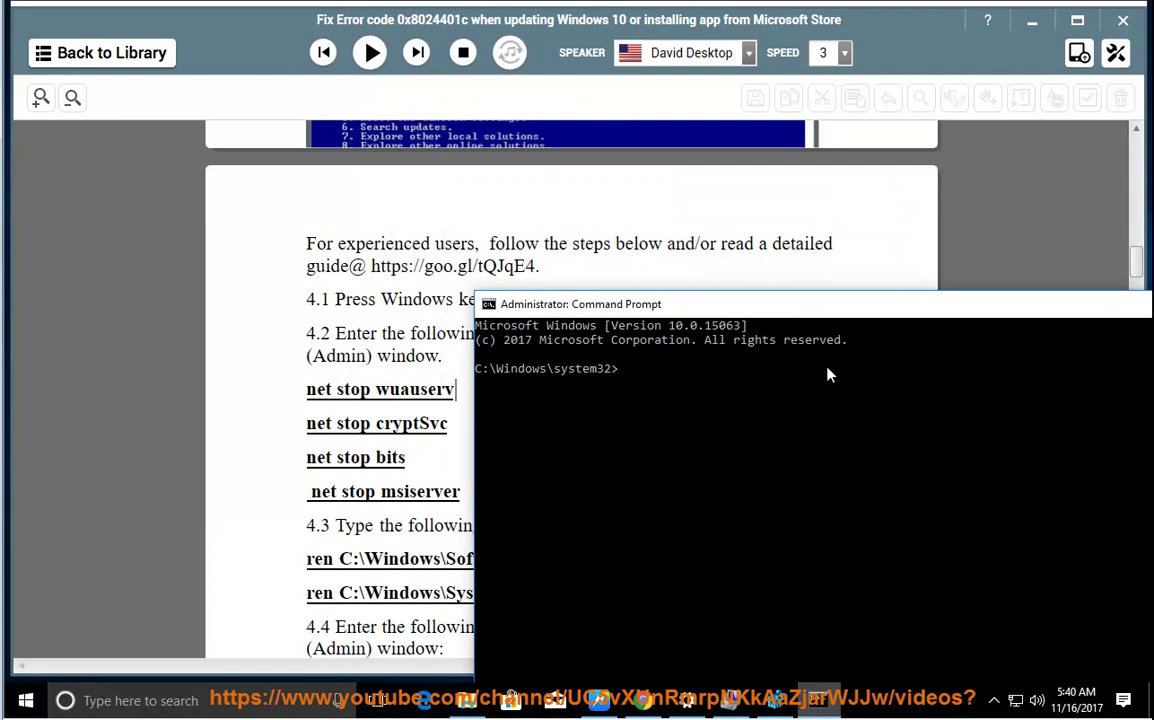
{"action": "type", "text": "net stop wuauserv"}
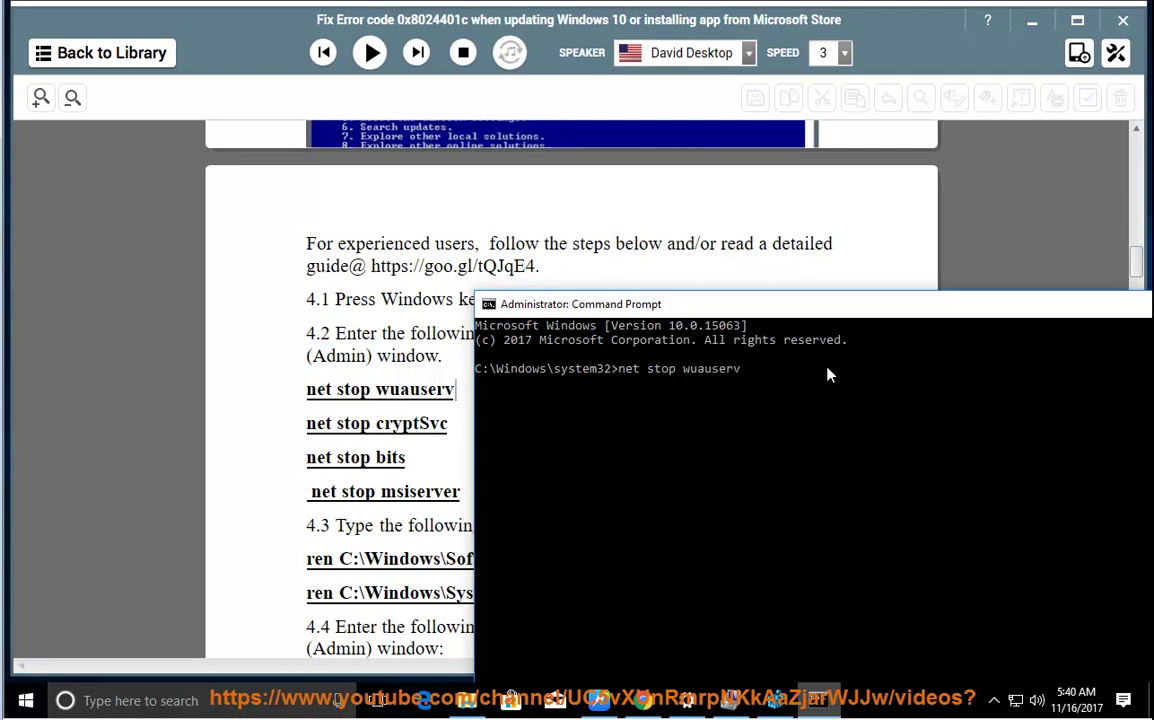
{"action": "type", "text": " press enter now..."}
{"action": "left_click", "coordinate": [415, 423]}
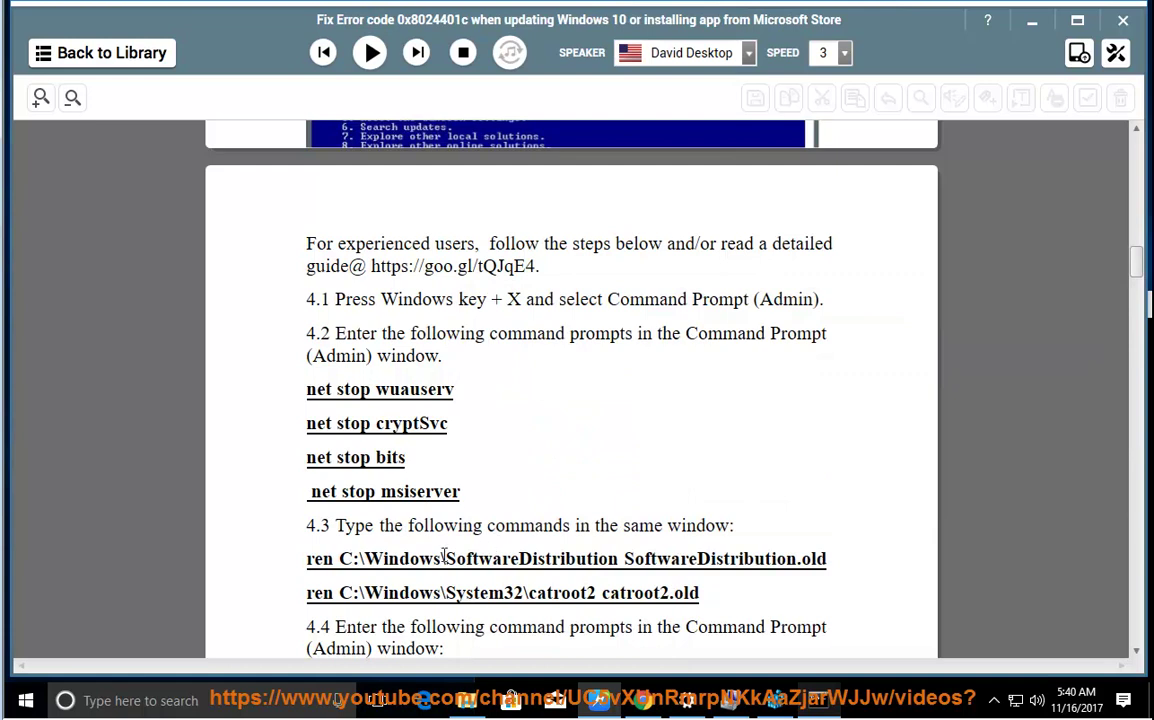
Resume reading aloud from Step 5 on cable connections and forgetting Wi-Fi networks
{"action": "scroll", "coordinate": [493, 592], "scroll_direction": "down", "scroll_amount": 5}
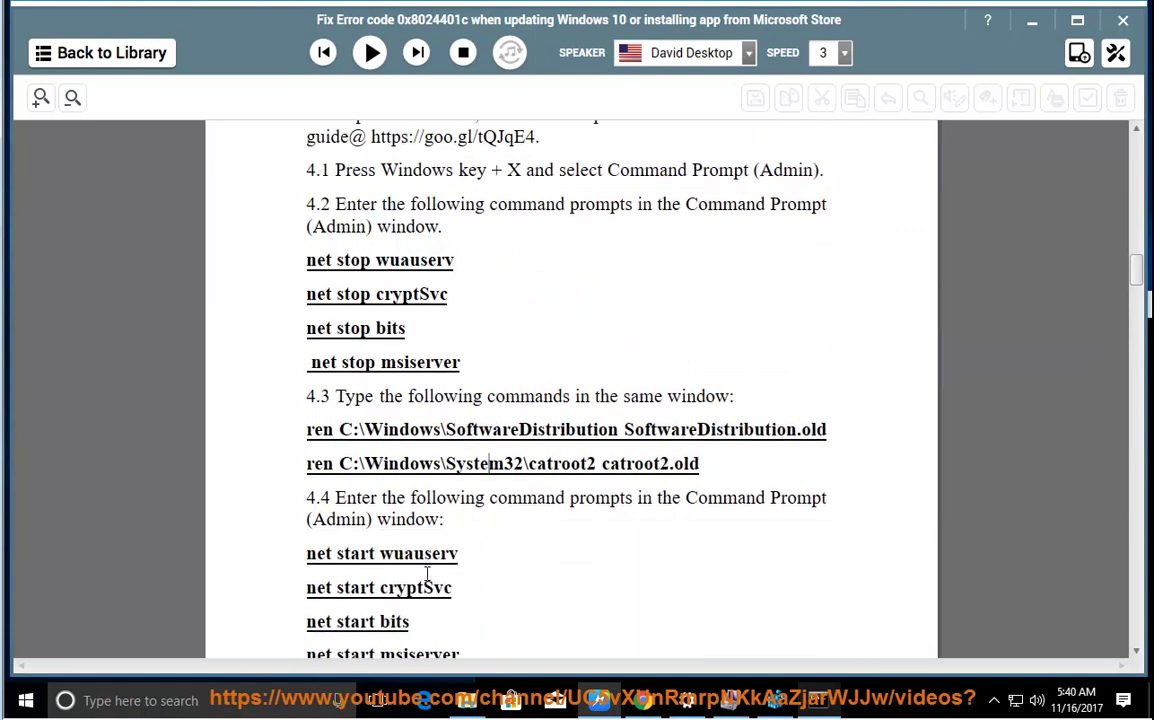
{"action": "scroll", "coordinate": [400, 540], "scroll_direction": "down", "scroll_amount": 1}
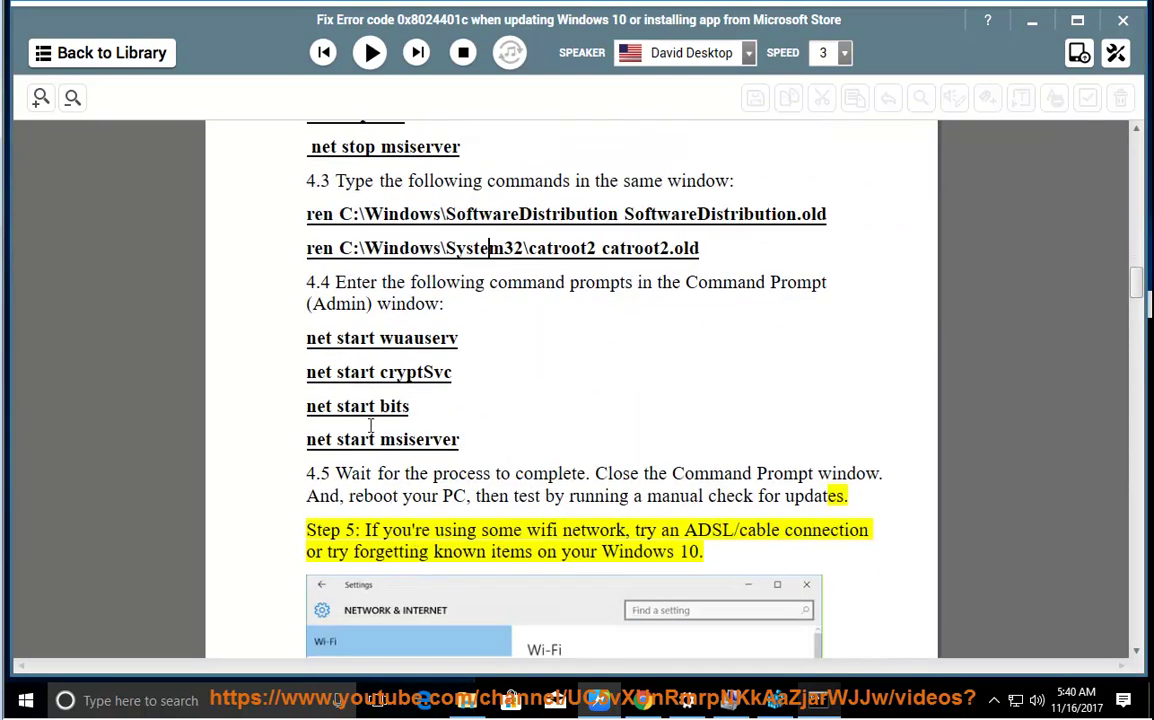
{"action": "left_click", "coordinate": [370, 52]}
{"action": "scroll", "coordinate": [731, 430], "scroll_direction": "down", "scroll_amount": 5}
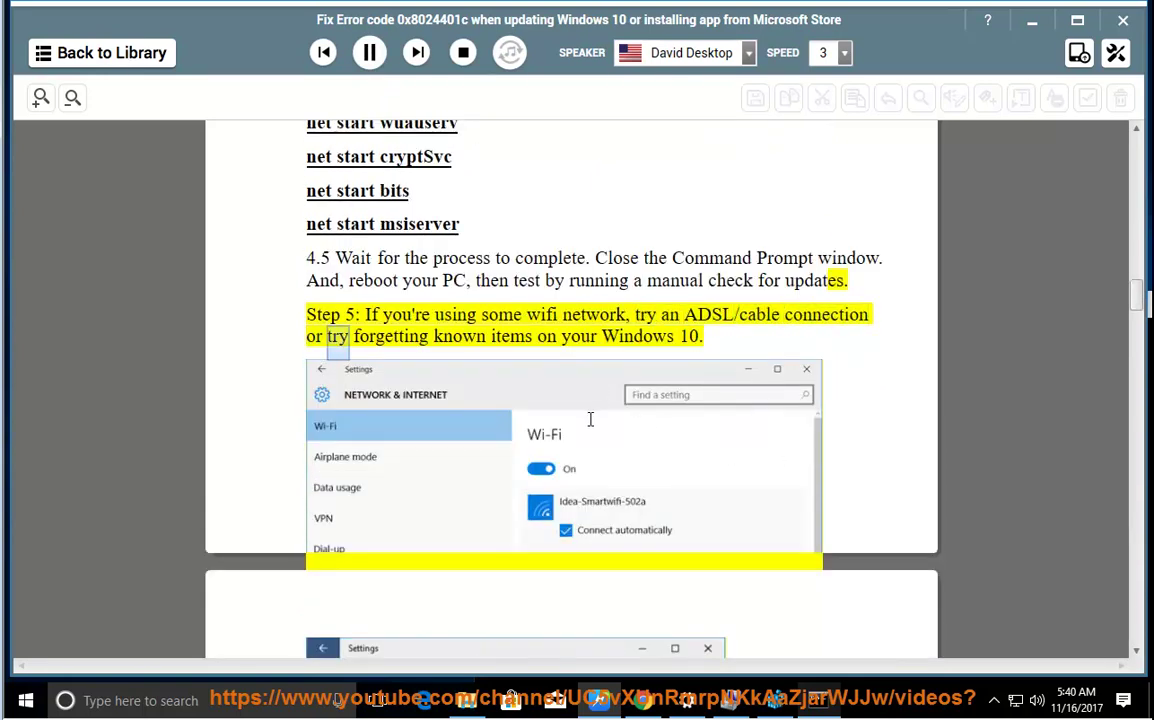
{"action": "scroll", "coordinate": [697, 357], "scroll_direction": "down", "scroll_amount": 6}
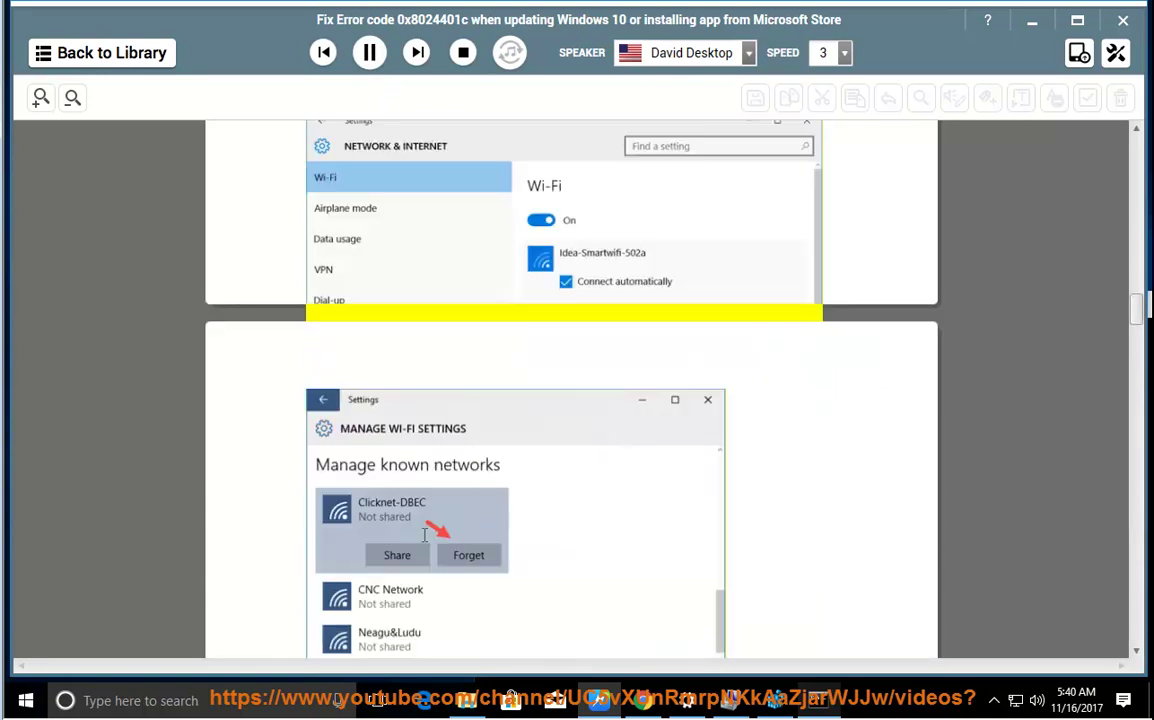
Pause at Step 6 and verify in Settings > Network & Internet that Ethernet0 is connected
{"action": "left_click", "coordinate": [369, 52]}
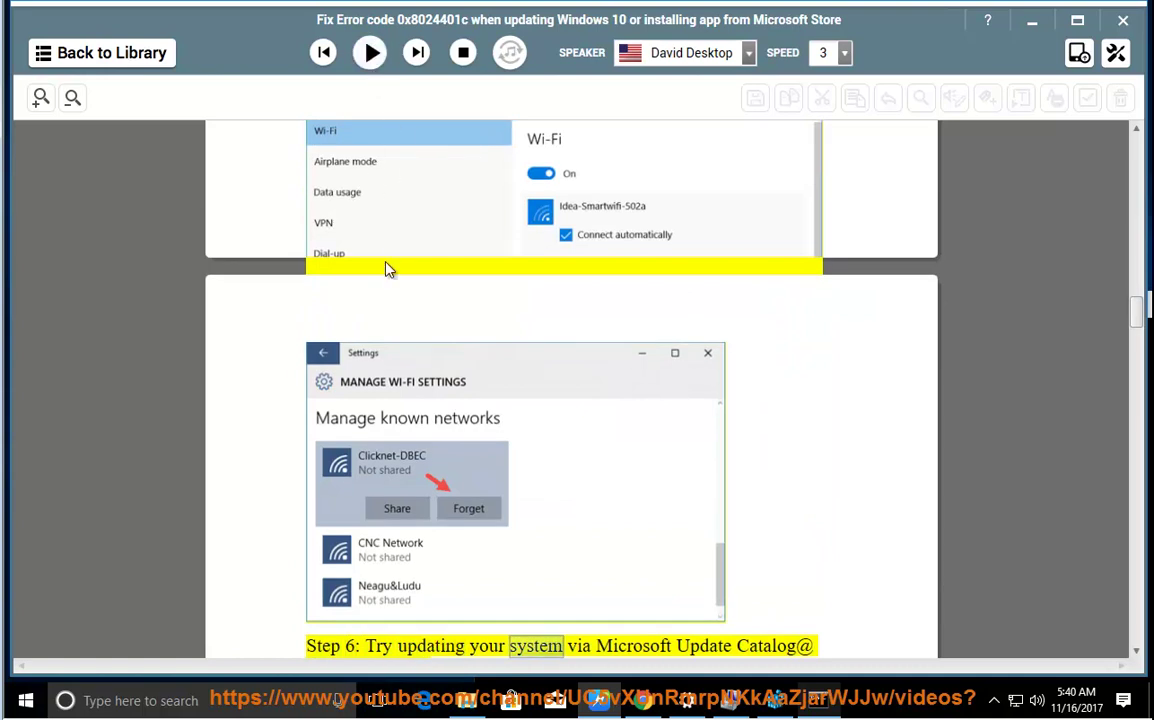
{"action": "left_click", "coordinate": [26, 700]}
{"action": "left_click", "coordinate": [26, 618]}
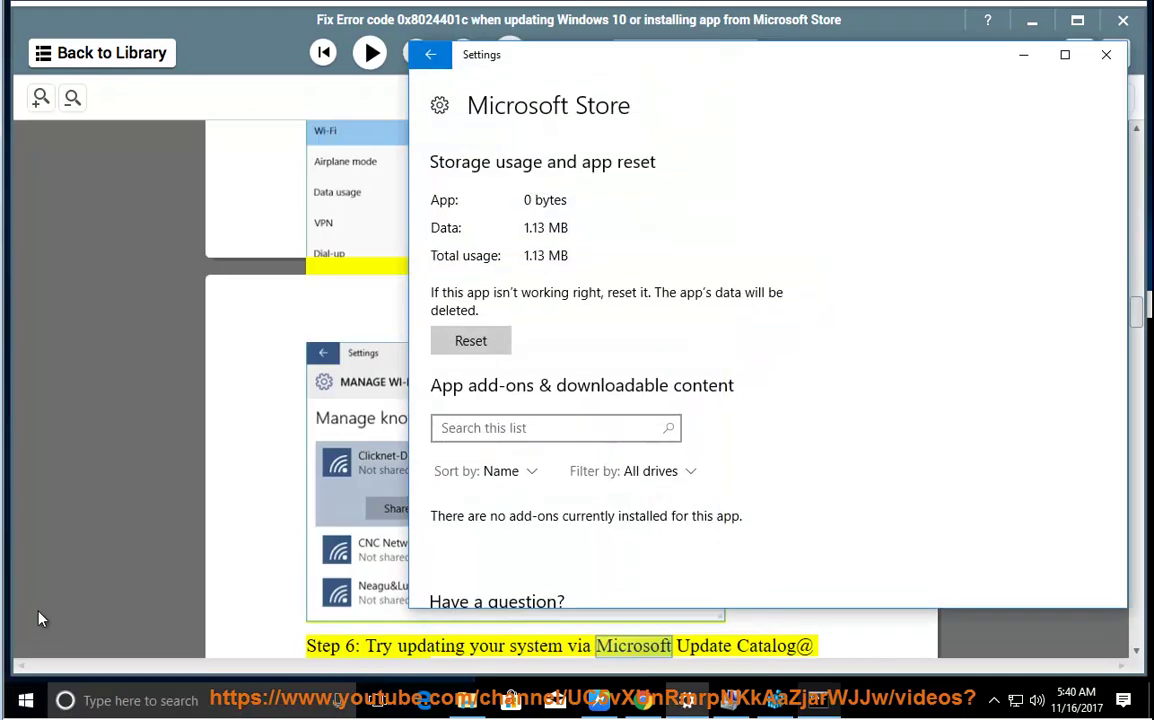
{"action": "left_click", "coordinate": [430, 55]}
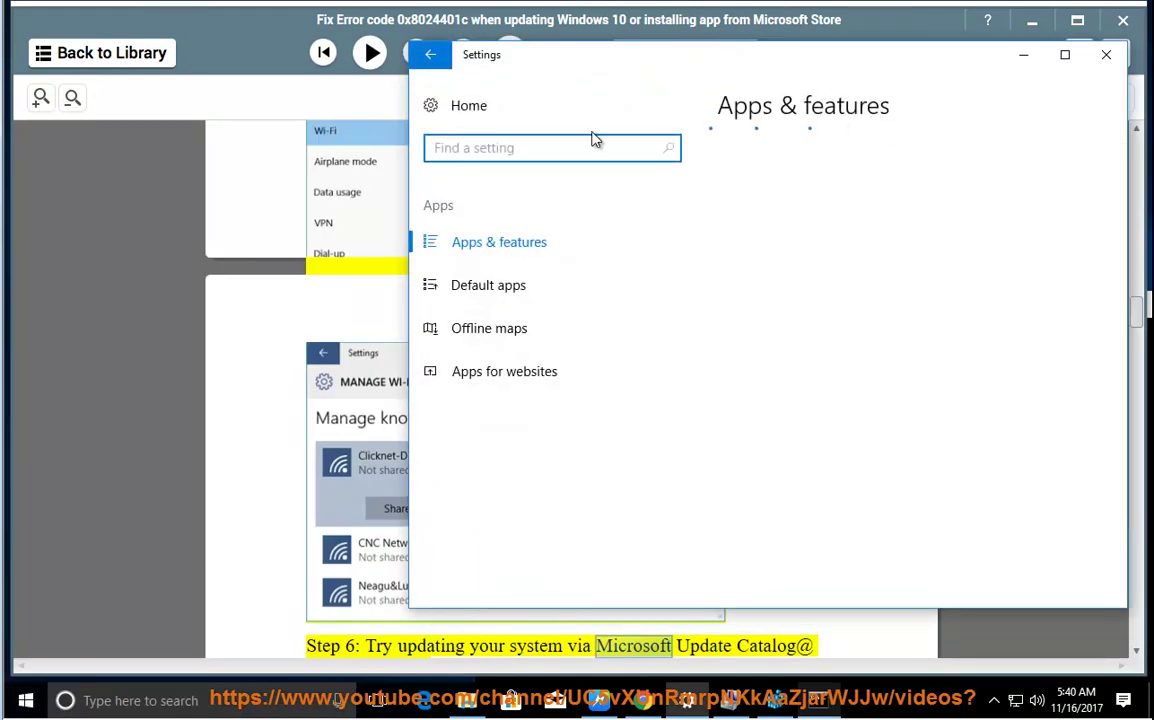
{"action": "left_click", "coordinate": [428, 54]}
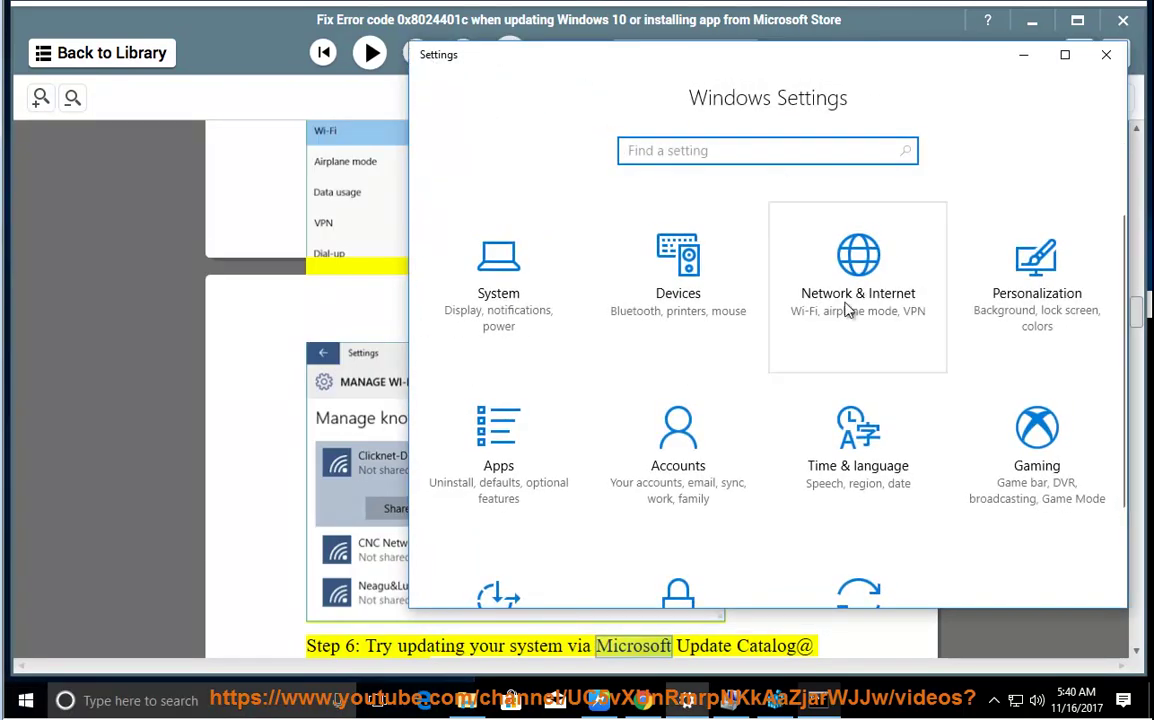
{"action": "left_click", "coordinate": [859, 265]}
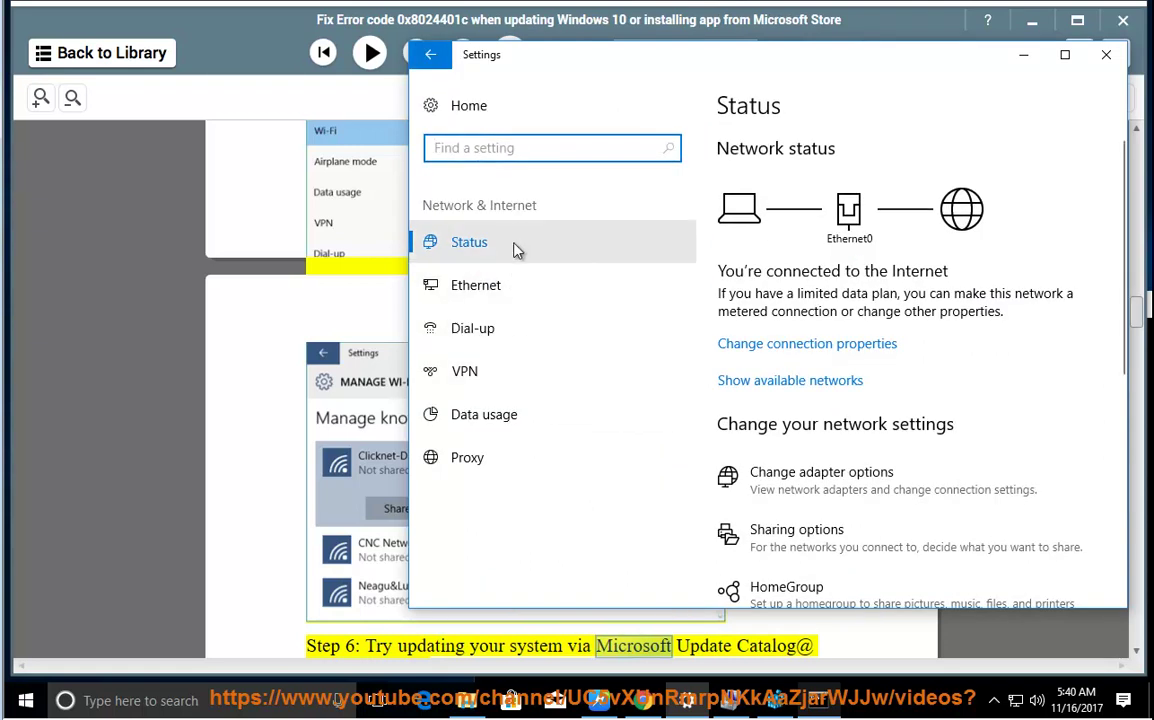
{"action": "left_click", "coordinate": [813, 385]}
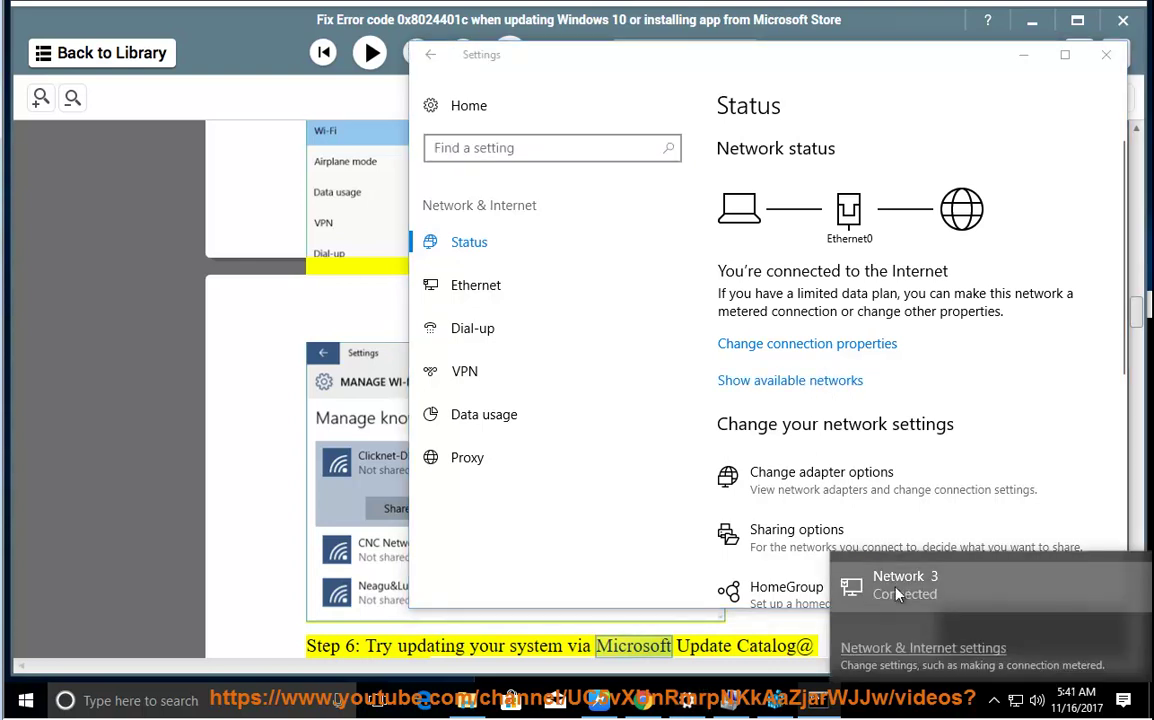
{"action": "left_click", "coordinate": [237, 430]}
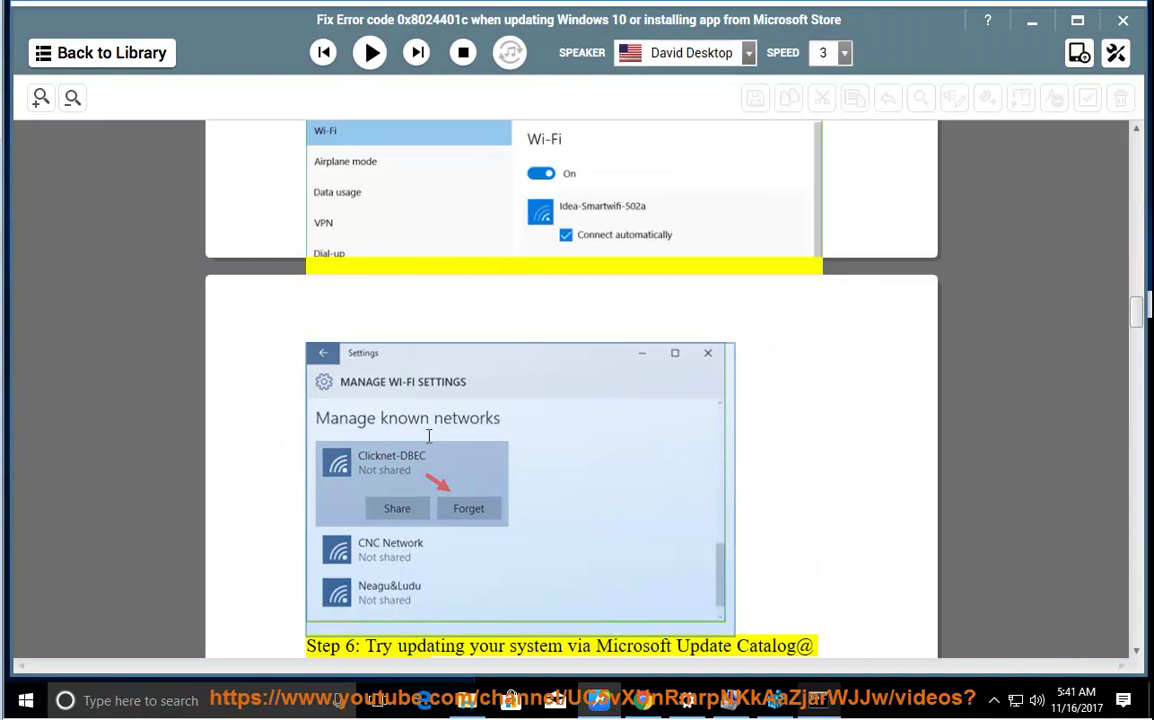
Read from Step 6 onward, pausing to highlight 'Windows Update Troubleshooter'
{"action": "scroll", "coordinate": [822, 484], "scroll_direction": "down", "scroll_amount": 2}
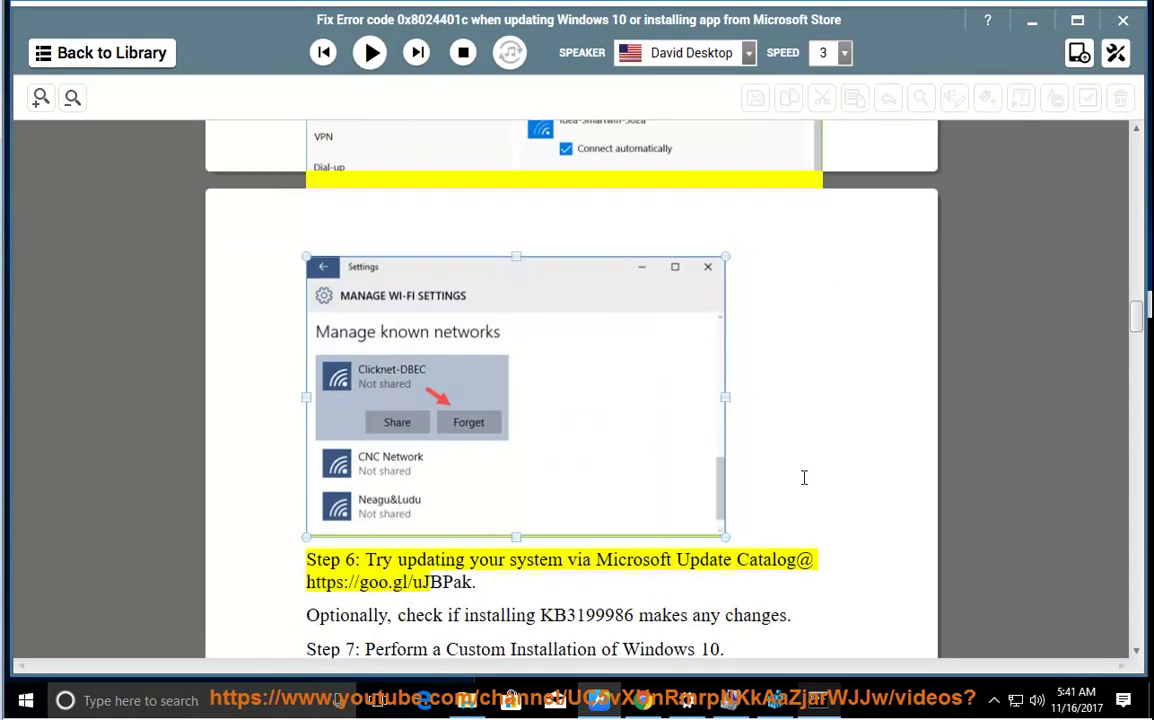
{"action": "left_click", "coordinate": [370, 52]}
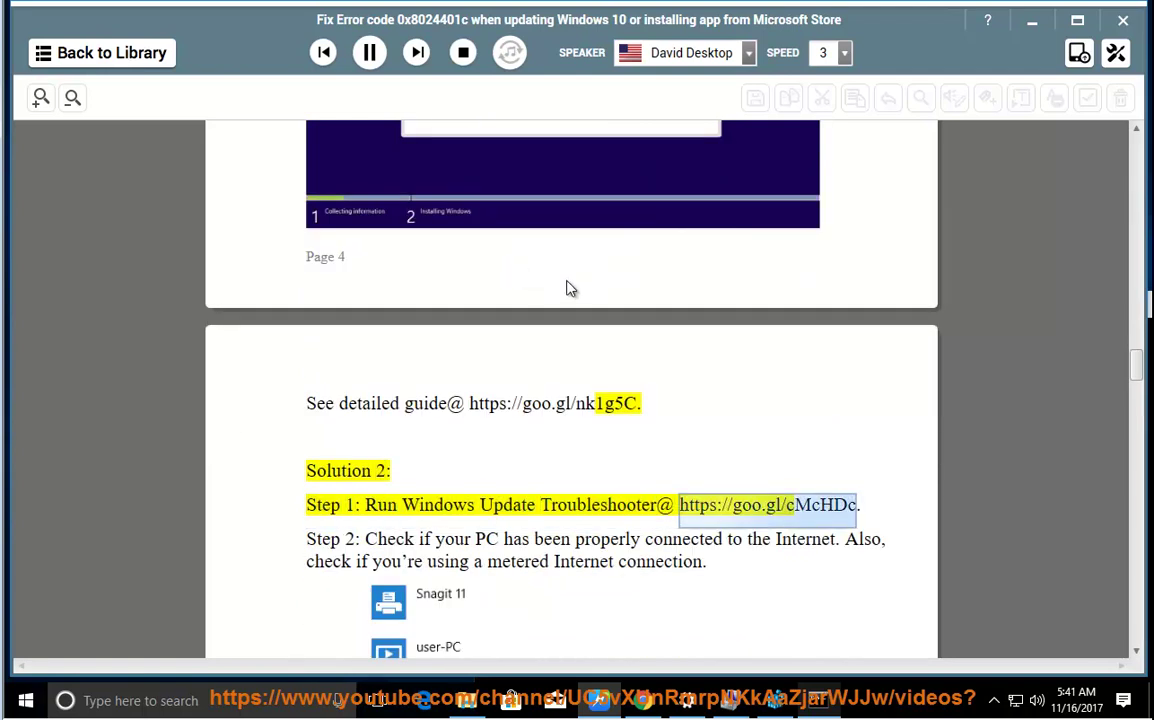
{"action": "left_click", "coordinate": [371, 56]}
{"action": "left_click_drag", "start_coordinate": [659, 511], "coordinate": [404, 504]}
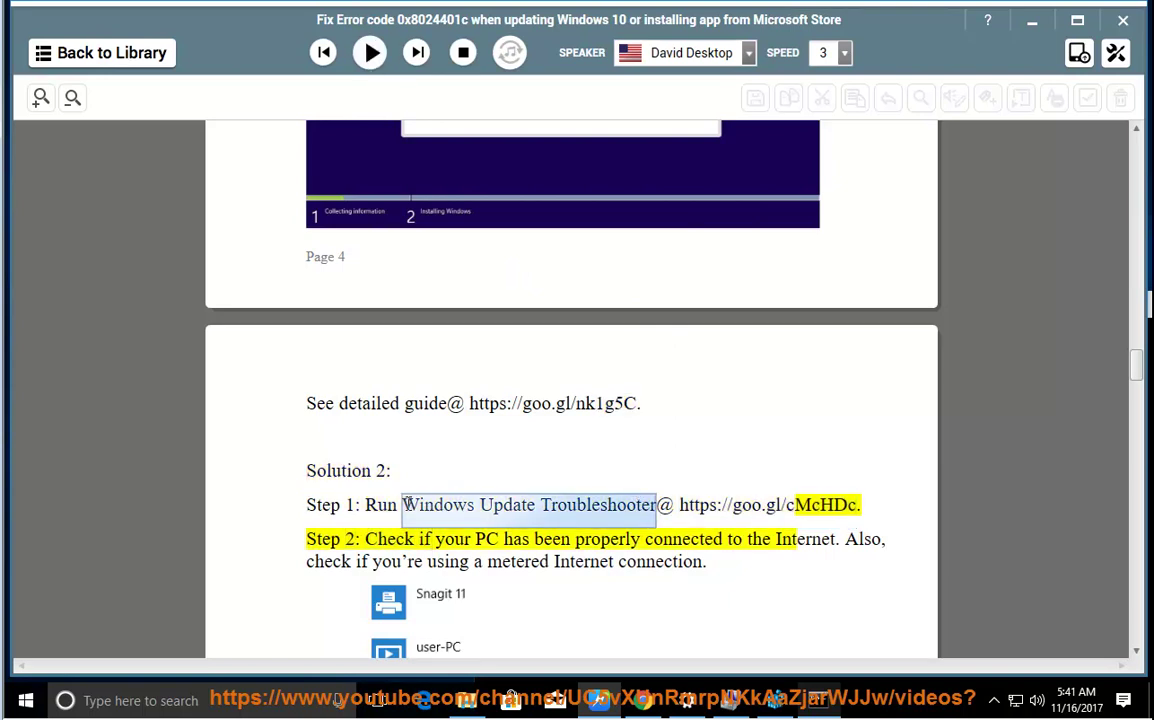
{"action": "right_click", "coordinate": [1016, 702]}
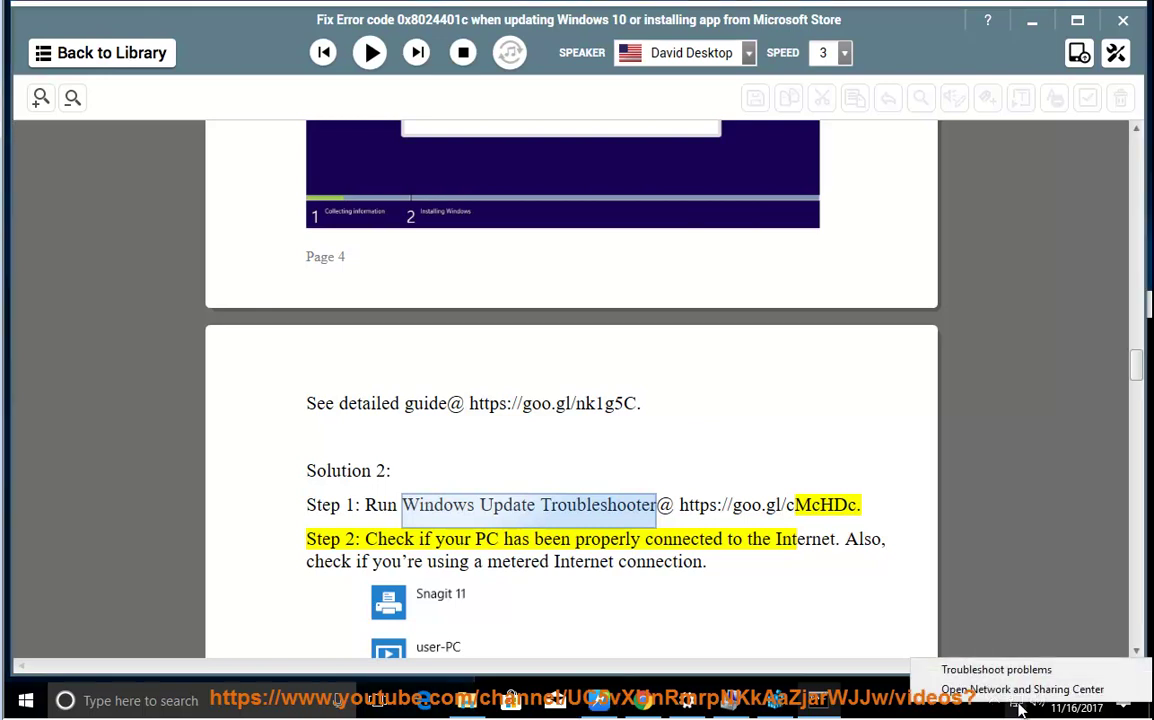
{"action": "left_click", "coordinate": [794, 506]}
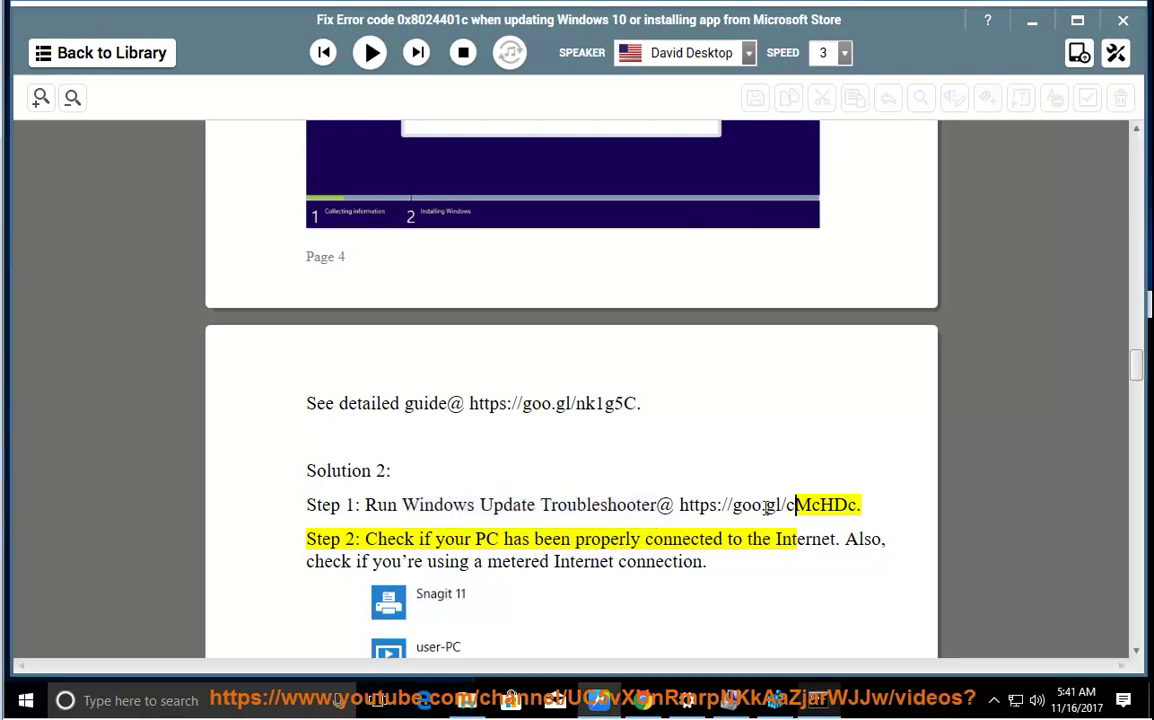
Read on, highlight 'Background Intelligent Transfer Service (BITS)', and bring back the admin Command Prompt
{"action": "left_click", "coordinate": [370, 54]}
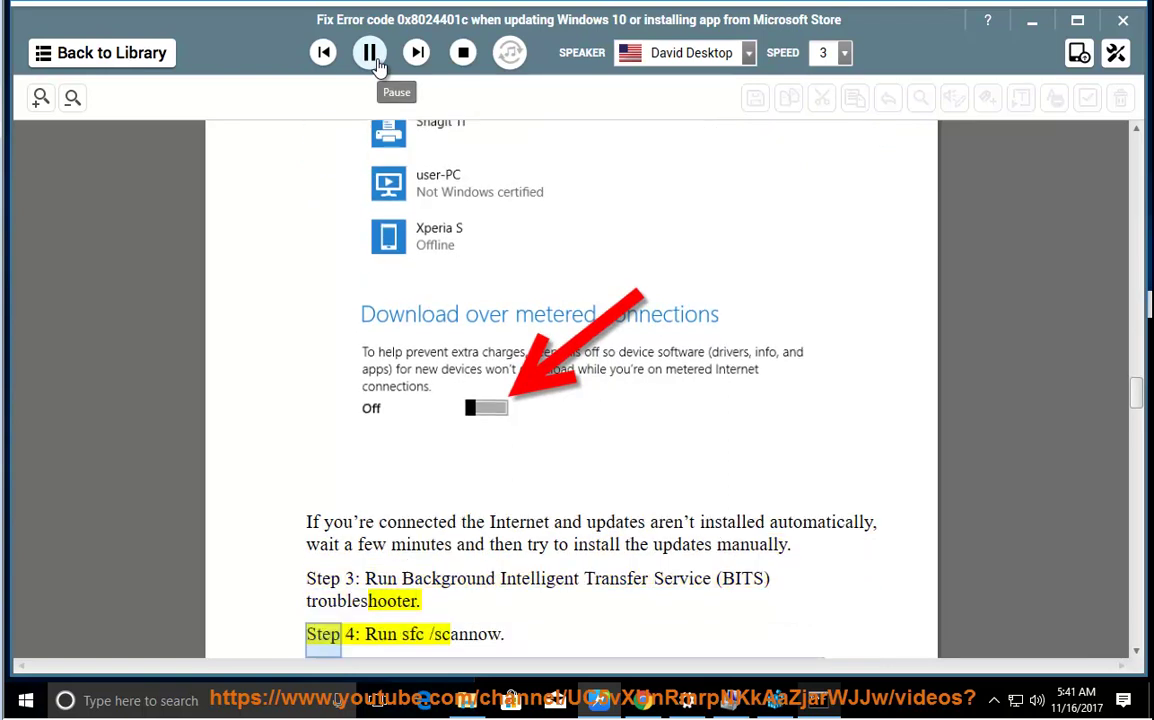
{"action": "left_click", "coordinate": [370, 56]}
{"action": "left_click_drag", "start_coordinate": [772, 579], "coordinate": [398, 579]}
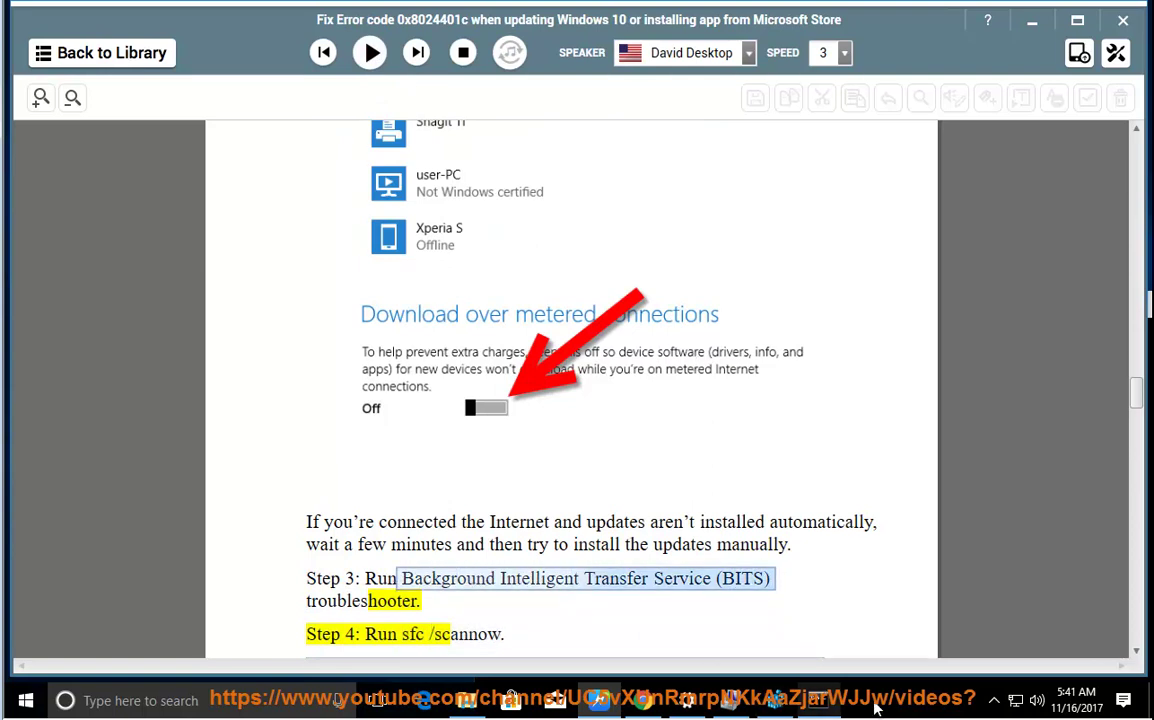
{"action": "left_click", "coordinate": [836, 705]}
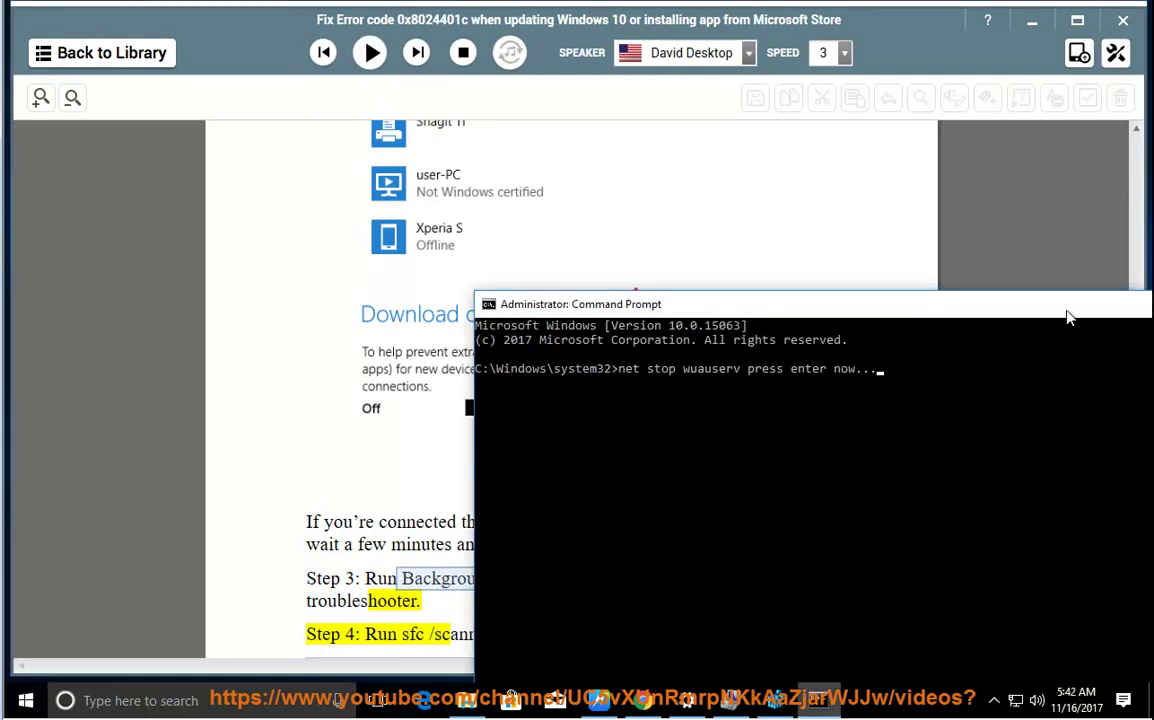
Minimize Command Prompt and search Control Panel for 'tr' via Network and Sharing Center
{"action": "left_click_drag", "start_coordinate": [1068, 317], "coordinate": [826, 283]}
{"action": "left_click", "coordinate": [1010, 273]}
{"action": "right_click", "coordinate": [1016, 702]}
{"action": "left_click", "coordinate": [1000, 675]}
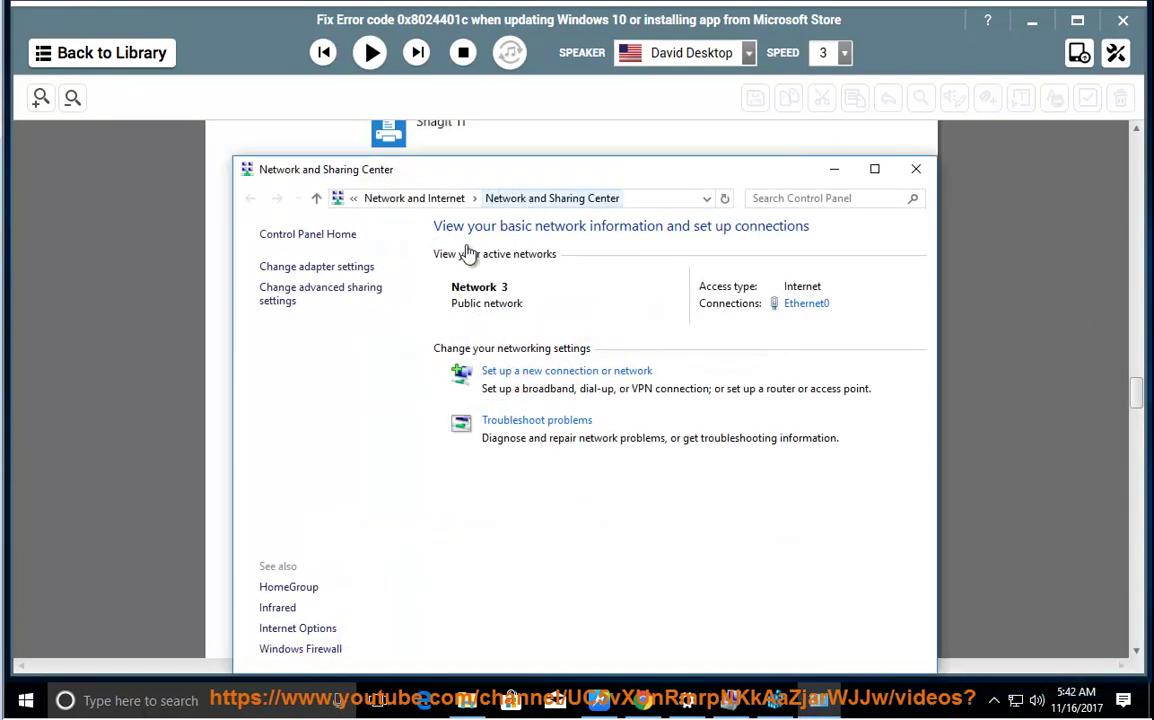
{"action": "left_click", "coordinate": [305, 235]}
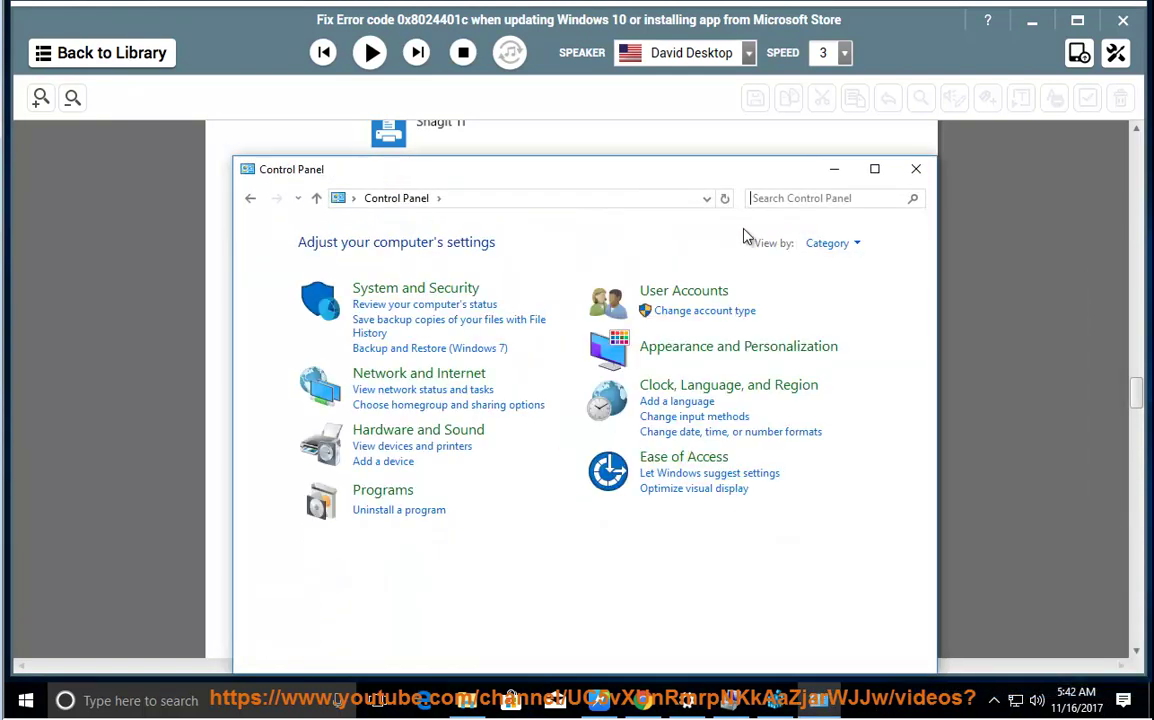
{"action": "left_click", "coordinate": [785, 198]}
{"action": "type", "text": "tr"}
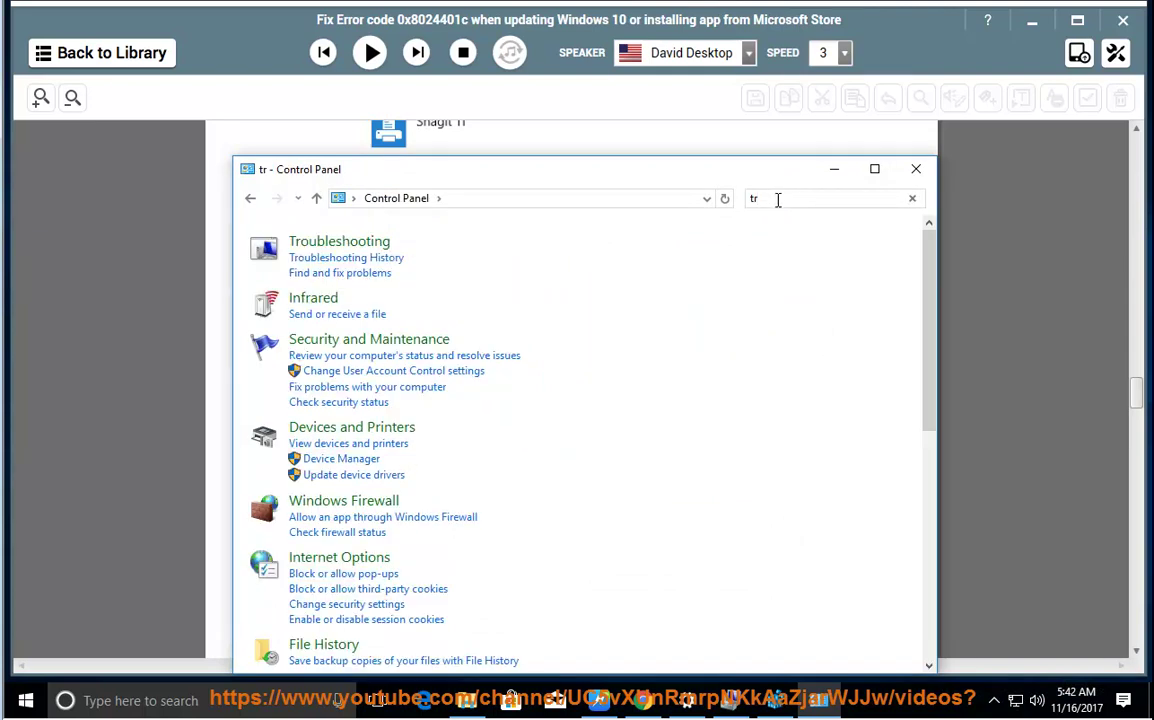
{"action": "type", "text": "TR"}
Open the BITS troubleshooter from the full list, cancel it, and return to the guide
{"action": "left_click", "coordinate": [356, 247]}
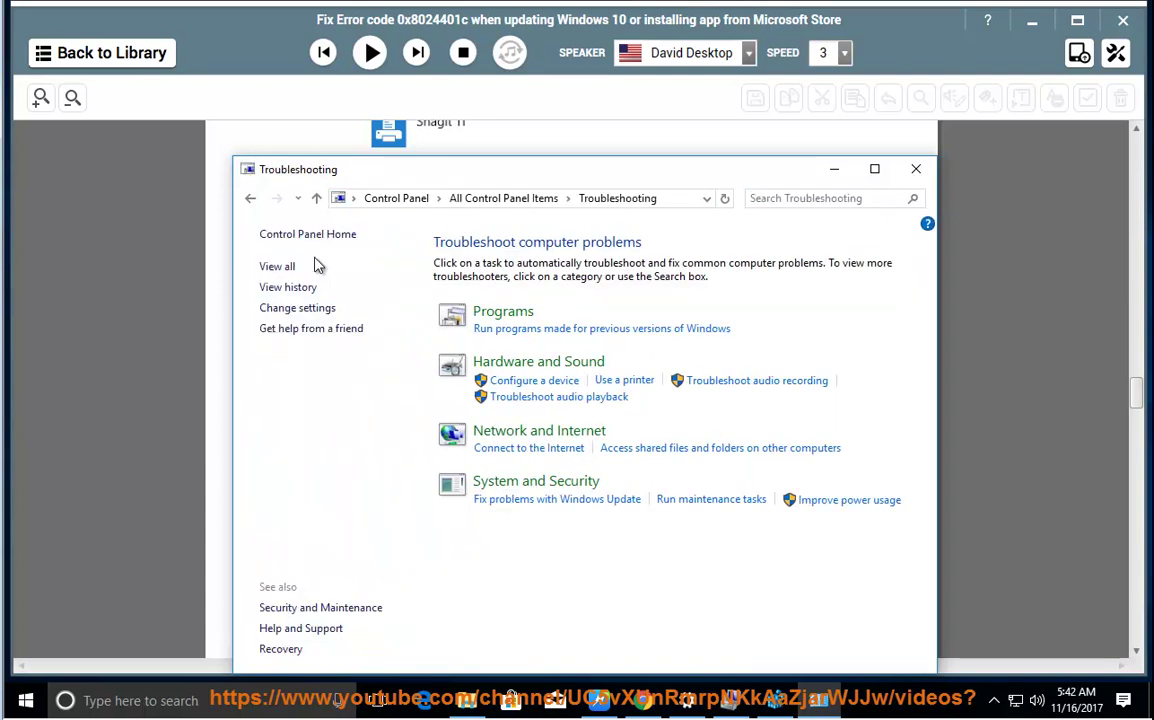
{"action": "left_click", "coordinate": [287, 268]}
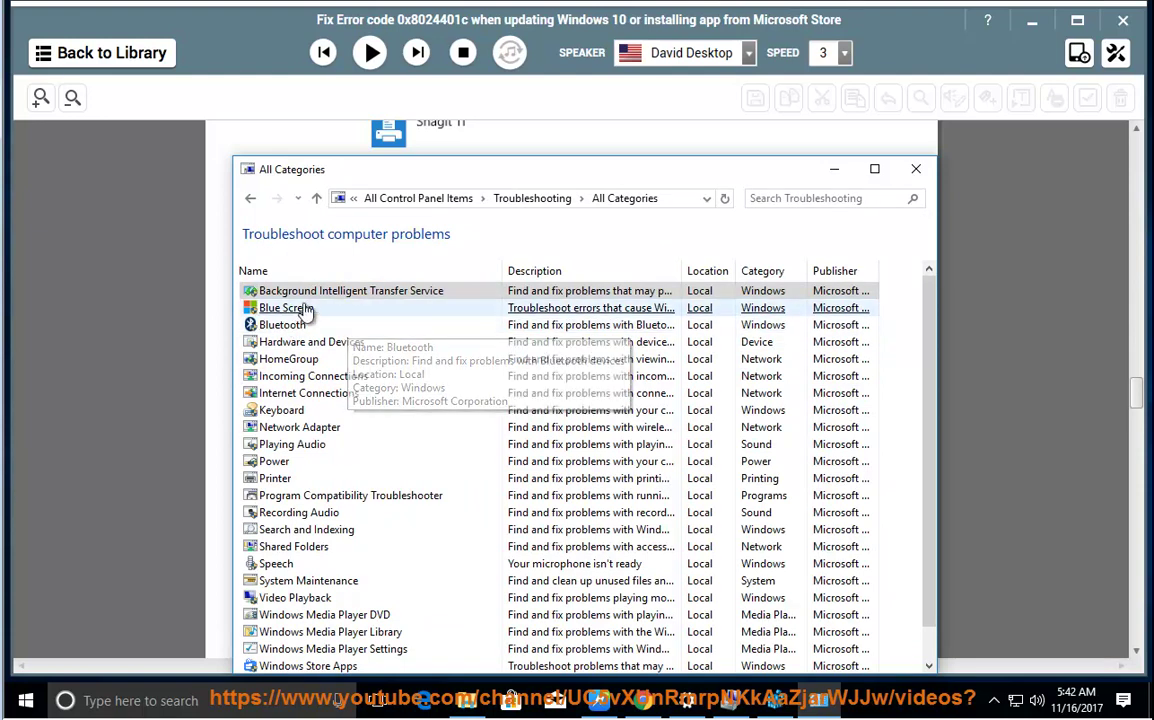
{"action": "left_click", "coordinate": [372, 293]}
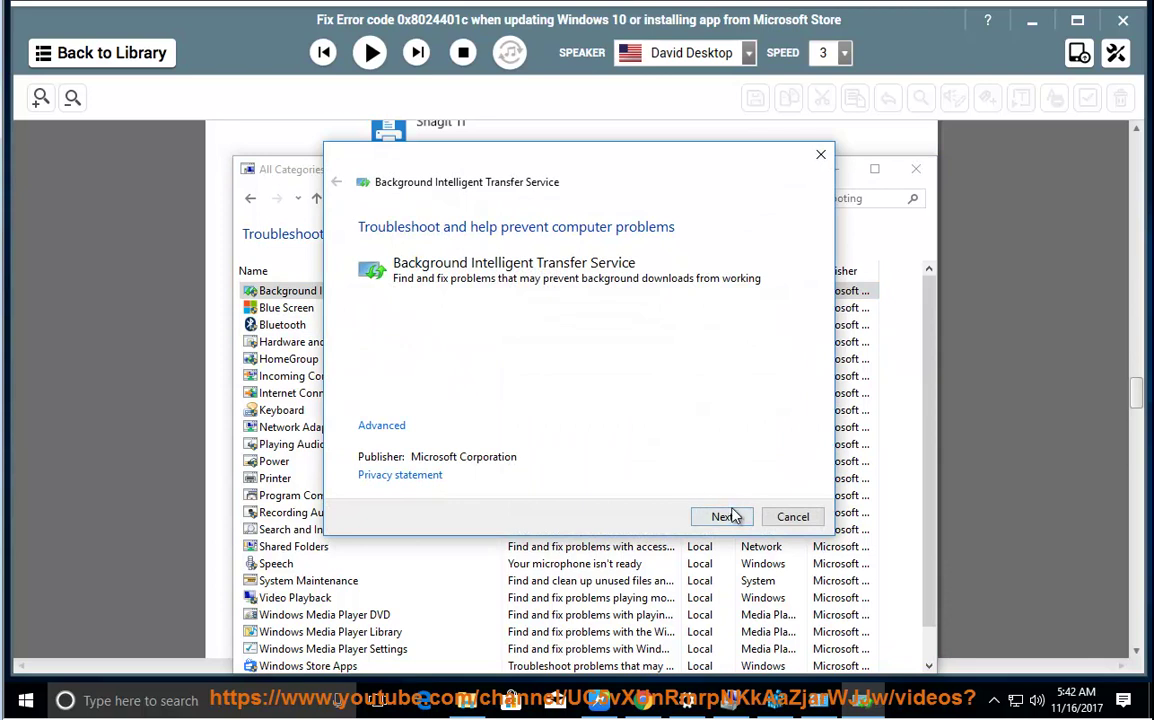
{"action": "left_click", "coordinate": [793, 517]}
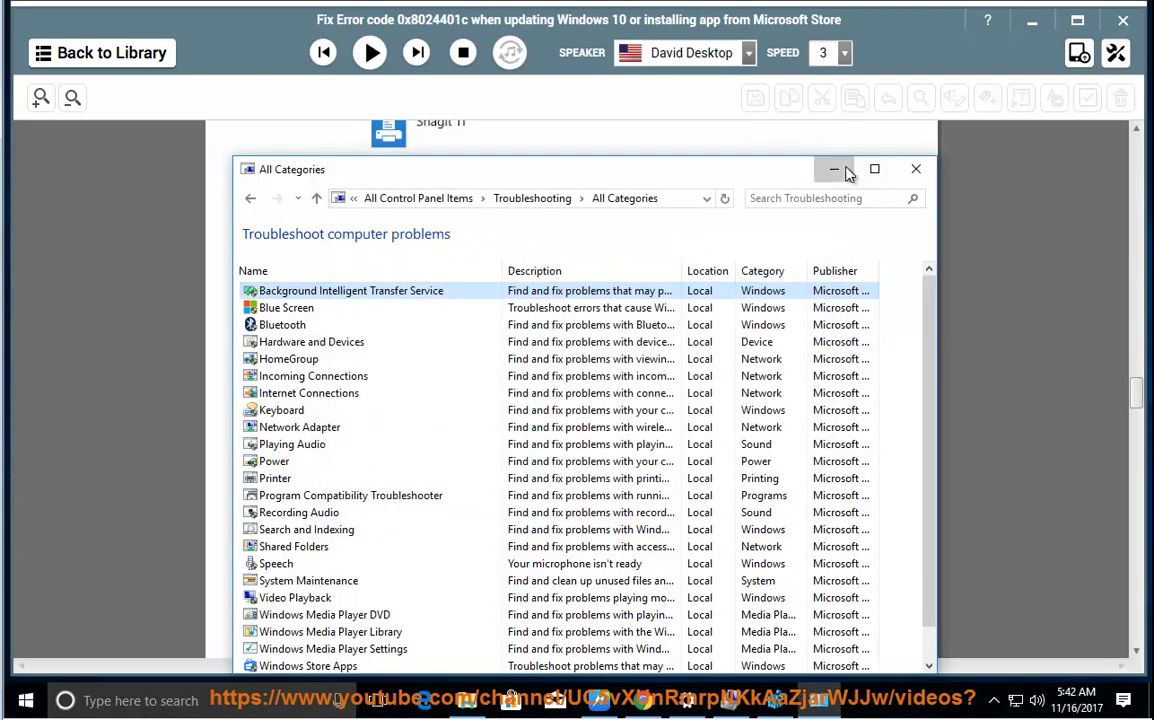
{"action": "left_click", "coordinate": [836, 169]}
{"action": "left_click", "coordinate": [715, 574]}
Resume reading the guide aloud through Steps 5–7 and the DISM commands
{"action": "scroll", "coordinate": [722, 550], "scroll_direction": "down", "scroll_amount": 1}
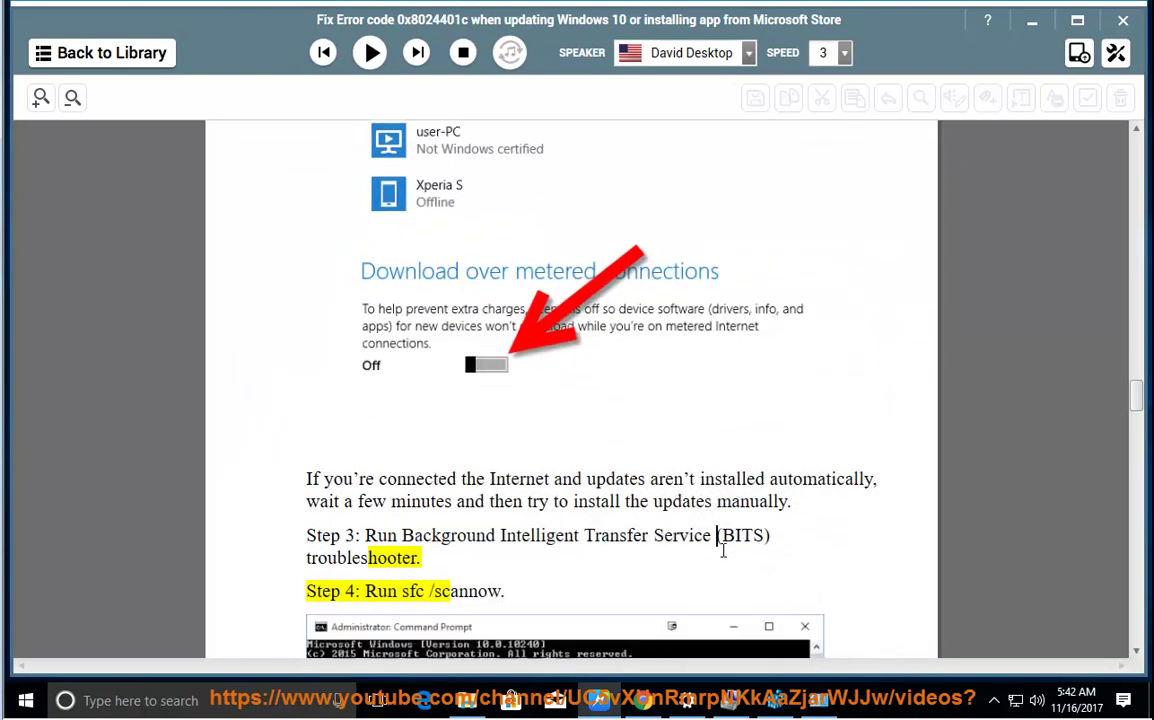
{"action": "left_click", "coordinate": [370, 52]}
{"action": "scroll", "coordinate": [500, 230], "scroll_direction": "down", "scroll_amount": 3}
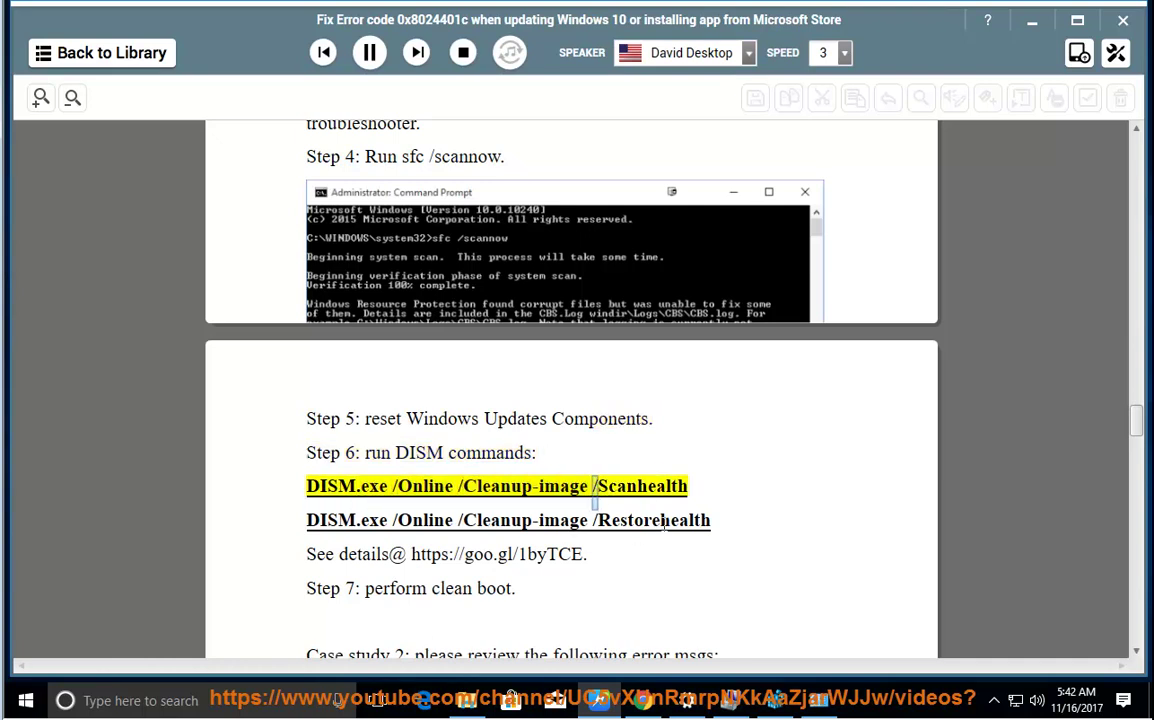
Close the Registry Editor, Computer Management and Settings windows from the taskbar
{"action": "right_click", "coordinate": [817, 700]}
{"action": "right_click", "coordinate": [775, 700]}
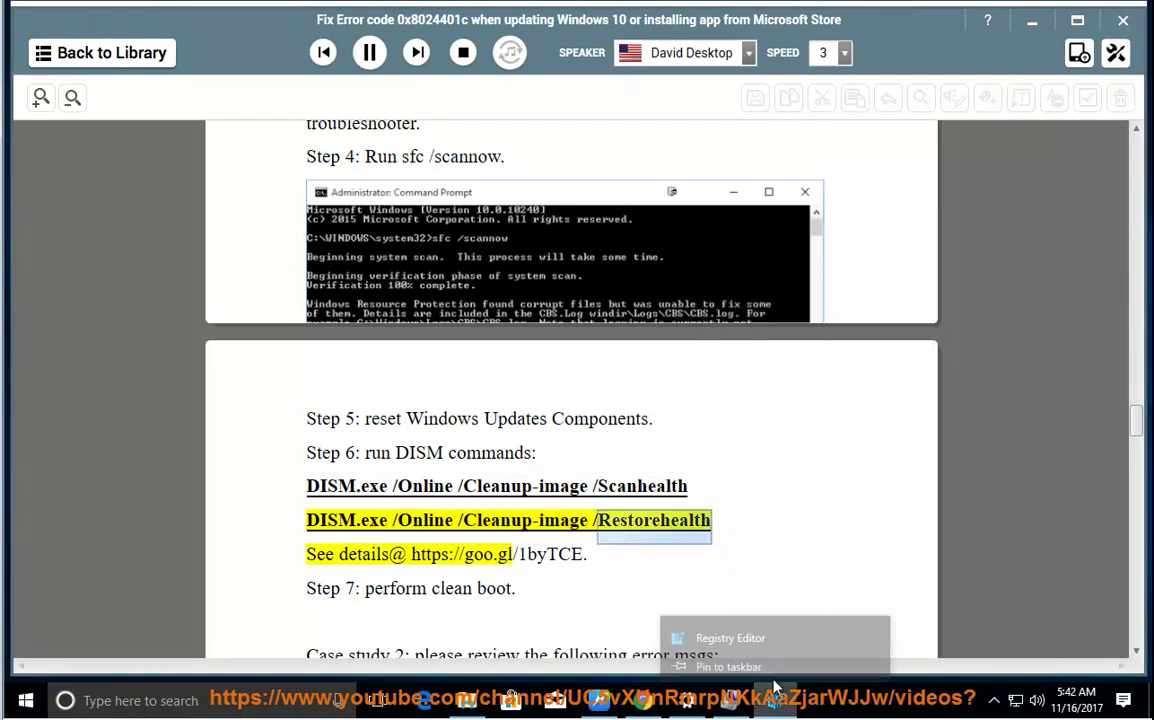
{"action": "left_click", "coordinate": [768, 662]}
{"action": "right_click", "coordinate": [731, 700]}
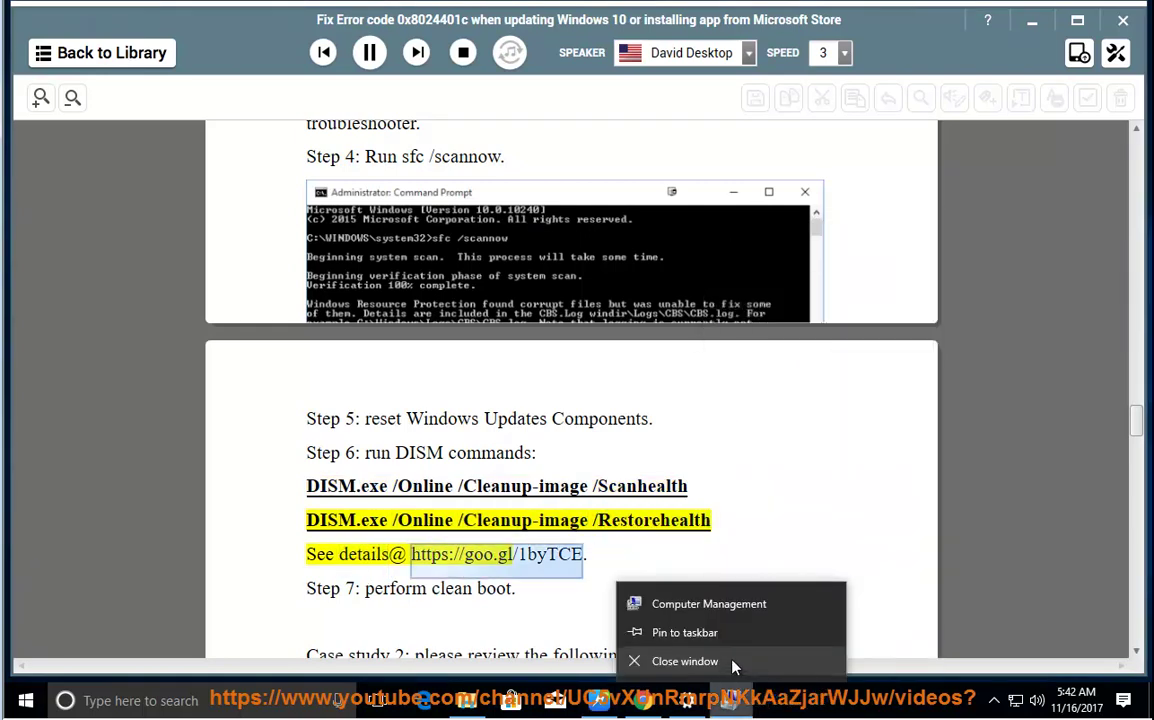
{"action": "left_click", "coordinate": [737, 667]}
{"action": "right_click", "coordinate": [690, 700]}
{"action": "left_click", "coordinate": [640, 666]}
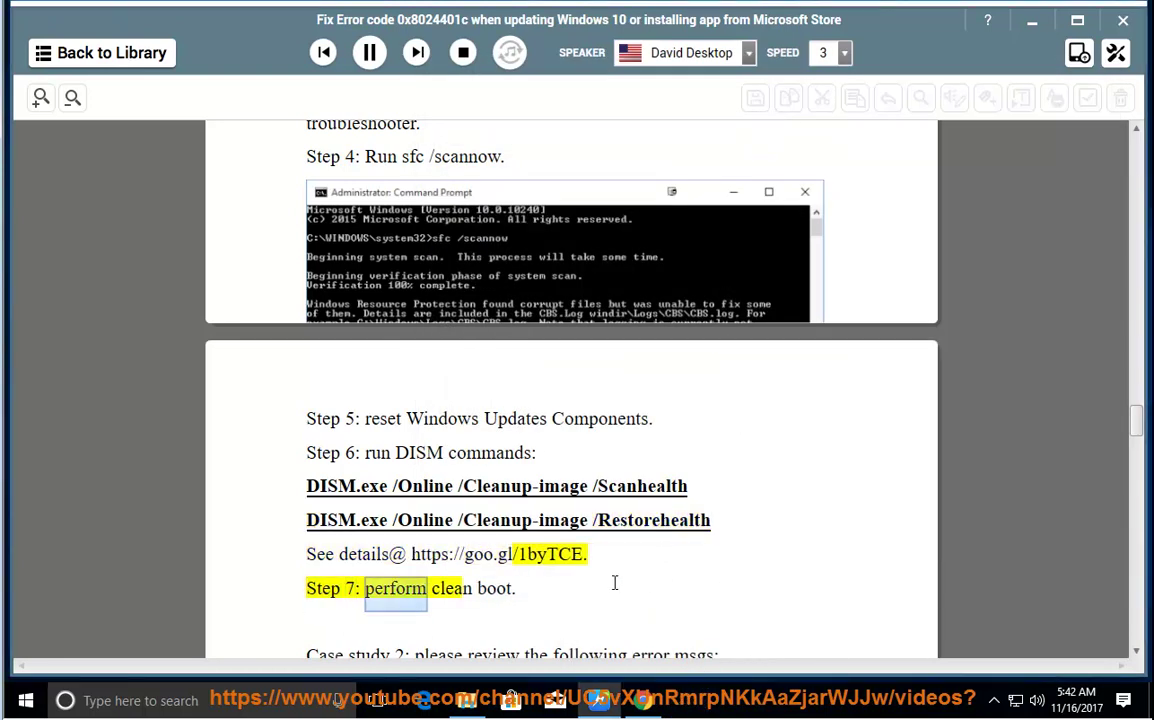
Pause at Step 7's clean boot and launch Task Manager
{"action": "left_click", "coordinate": [476, 587]}
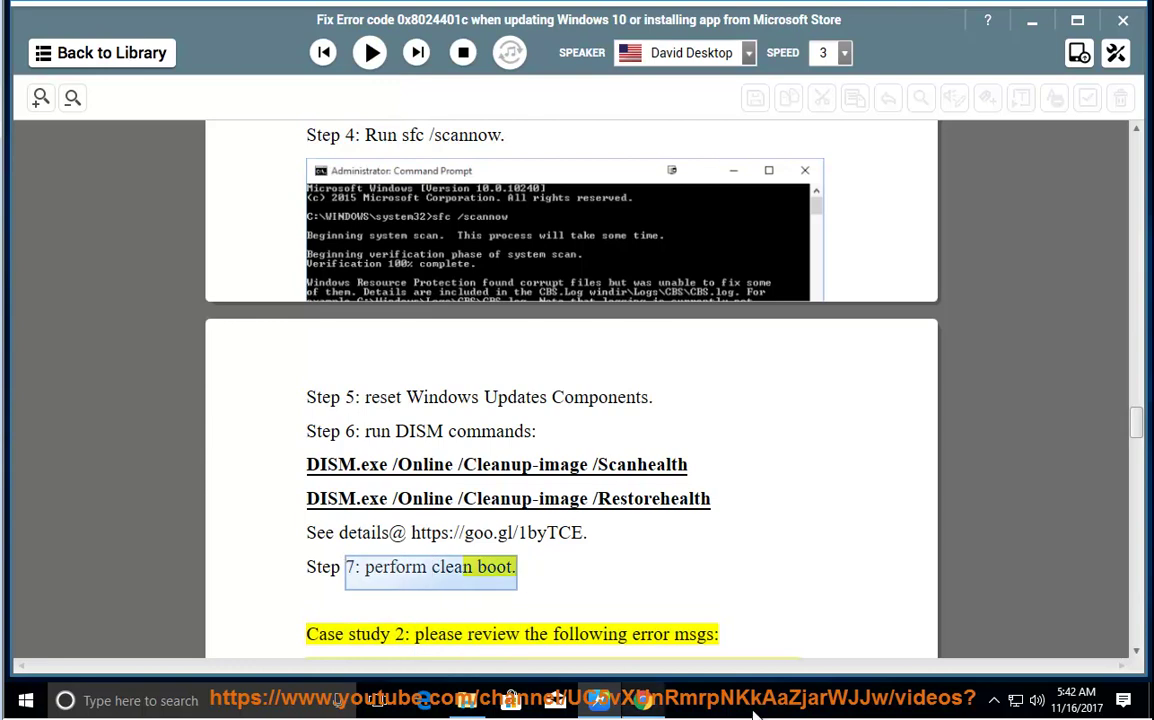
{"action": "right_click", "coordinate": [752, 712]}
{"action": "left_click", "coordinate": [843, 620]}
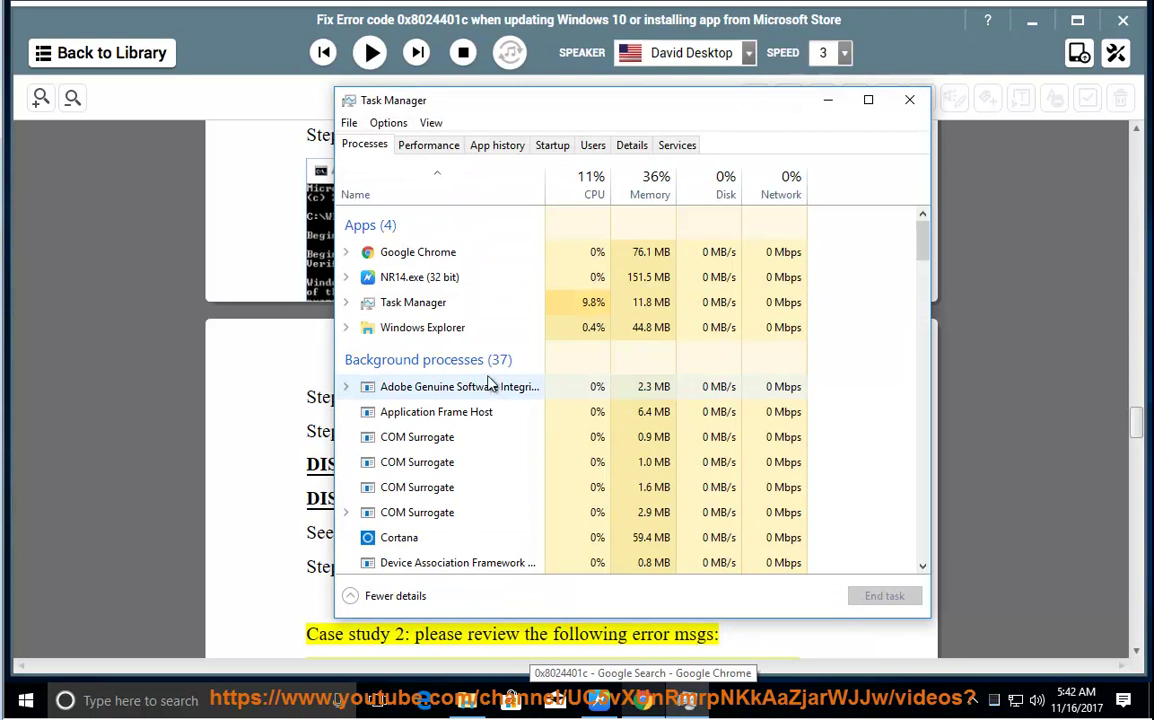
Review the Startup entries such as Vivaldi update notifier and VMware Tools Core Service, then minimize Task Manager
{"action": "left_click", "coordinate": [502, 386]}
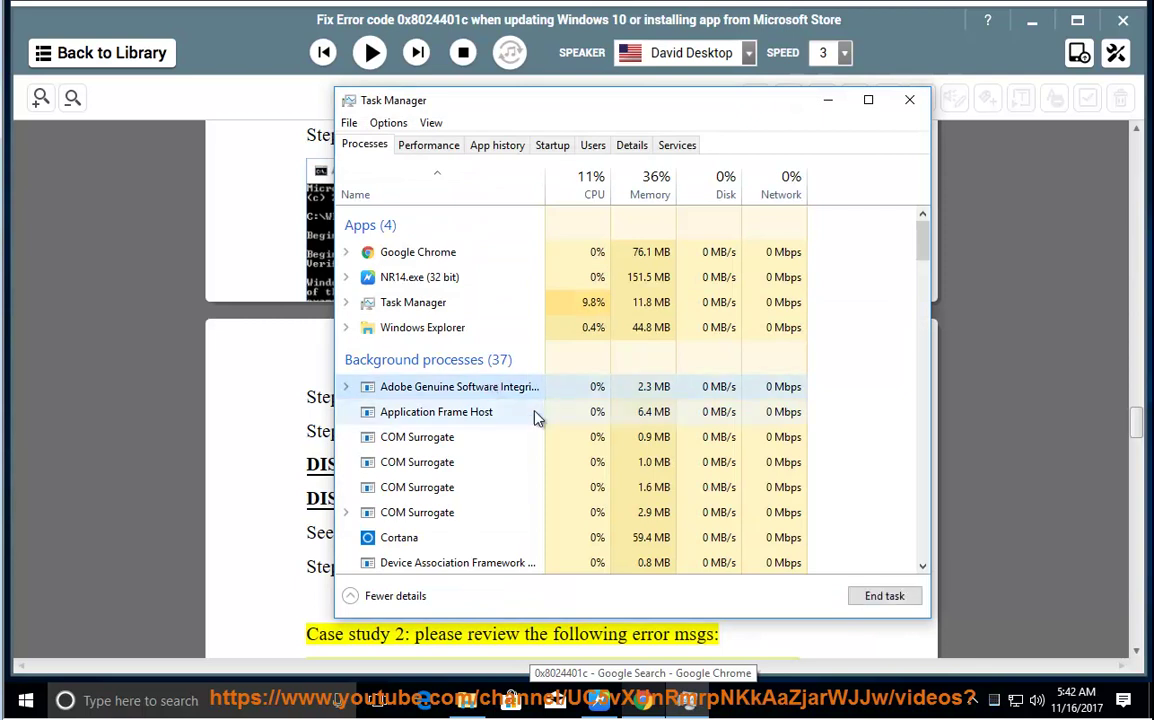
{"action": "left_click", "coordinate": [553, 147]}
{"action": "left_click", "coordinate": [450, 207]}
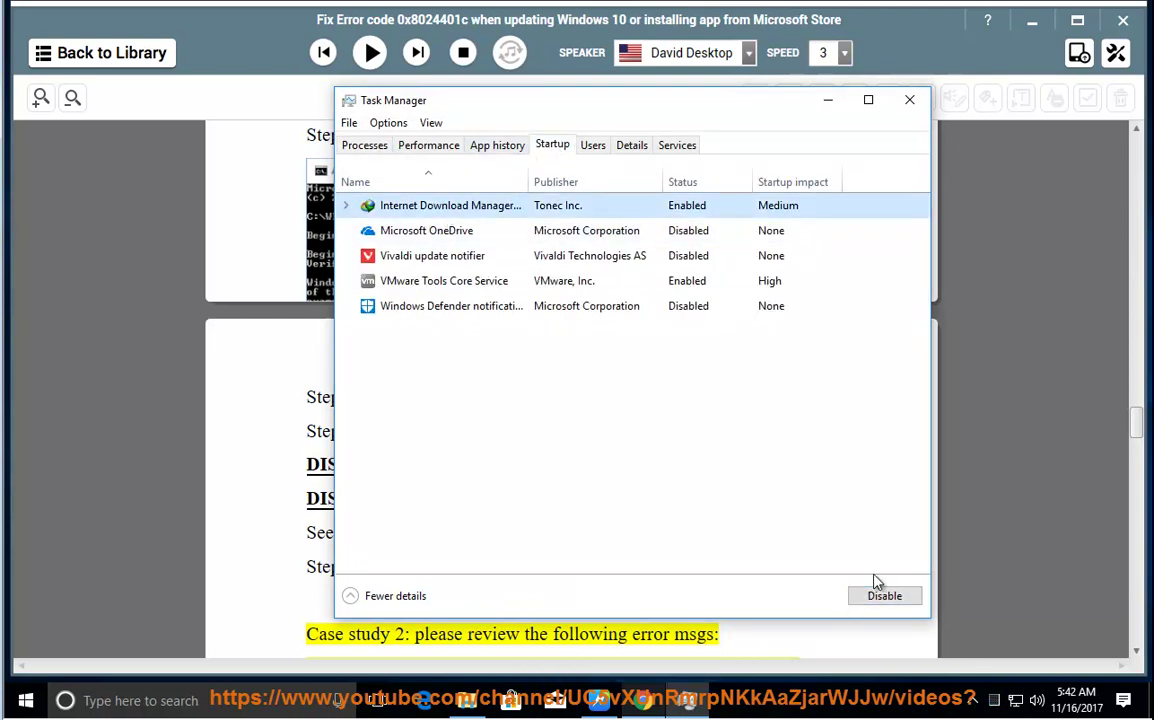
{"action": "left_click", "coordinate": [712, 257]}
{"action": "left_click", "coordinate": [702, 281]}
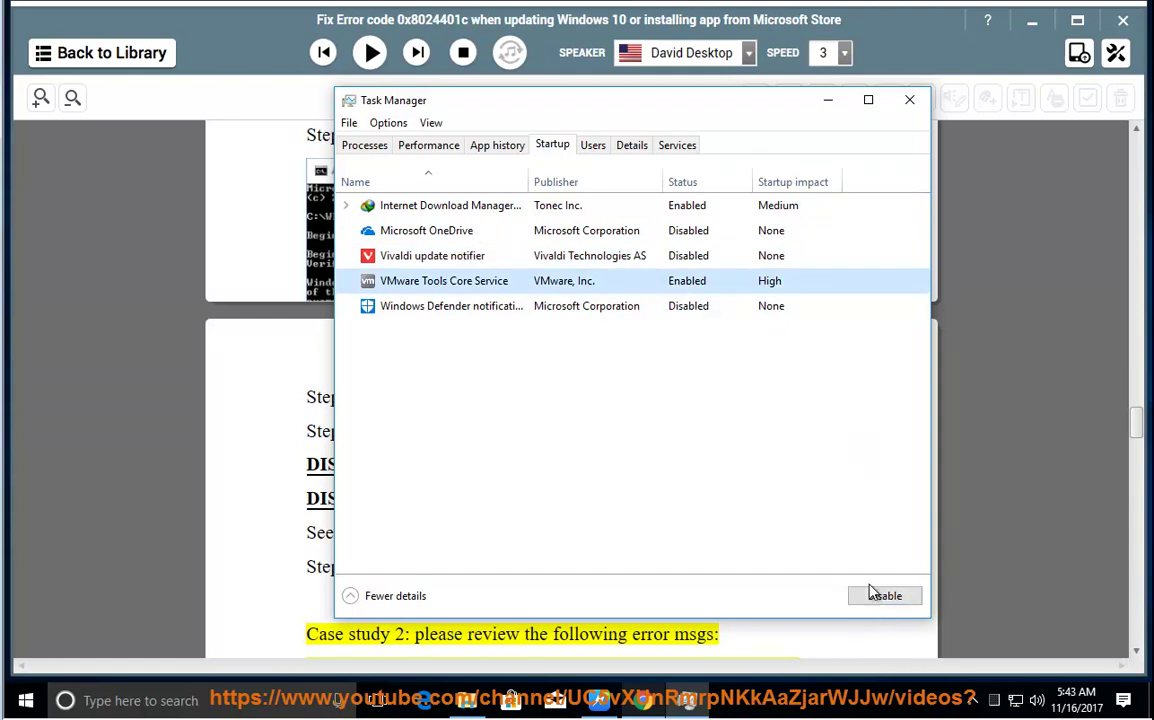
{"action": "left_click", "coordinate": [828, 101]}
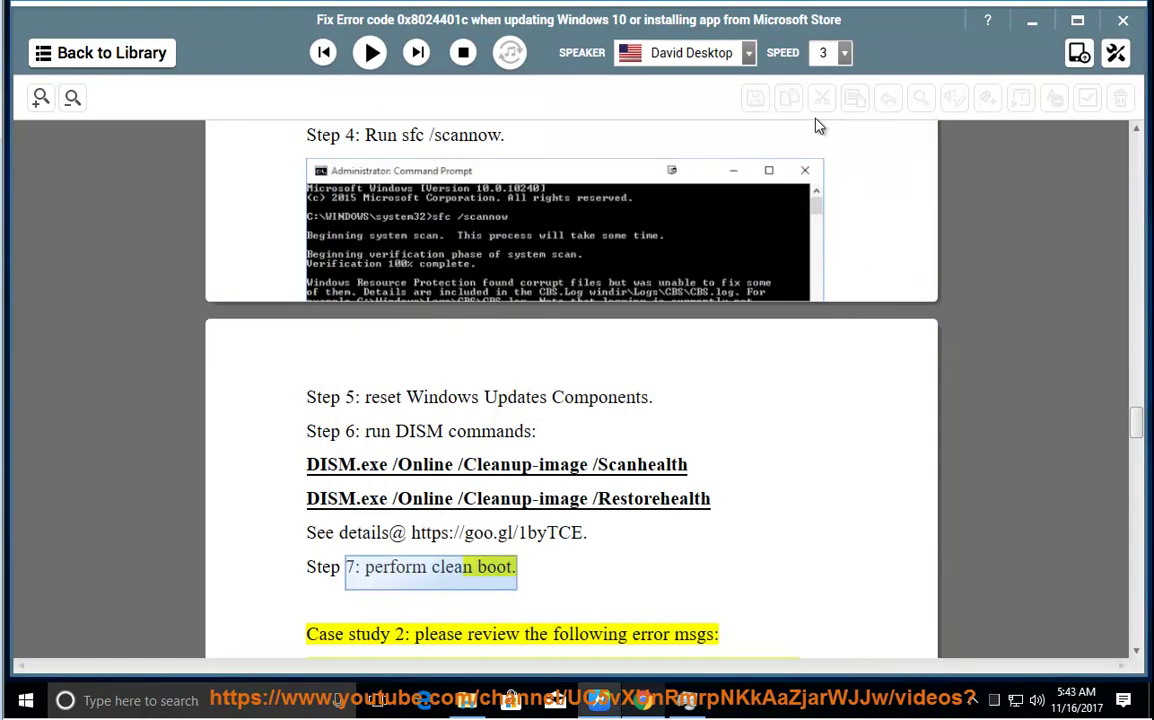
Launch System Configuration (msconfig) from the Run box's previous commands
{"action": "key", "text": "super+r"}
{"action": "key", "text": "Down"}
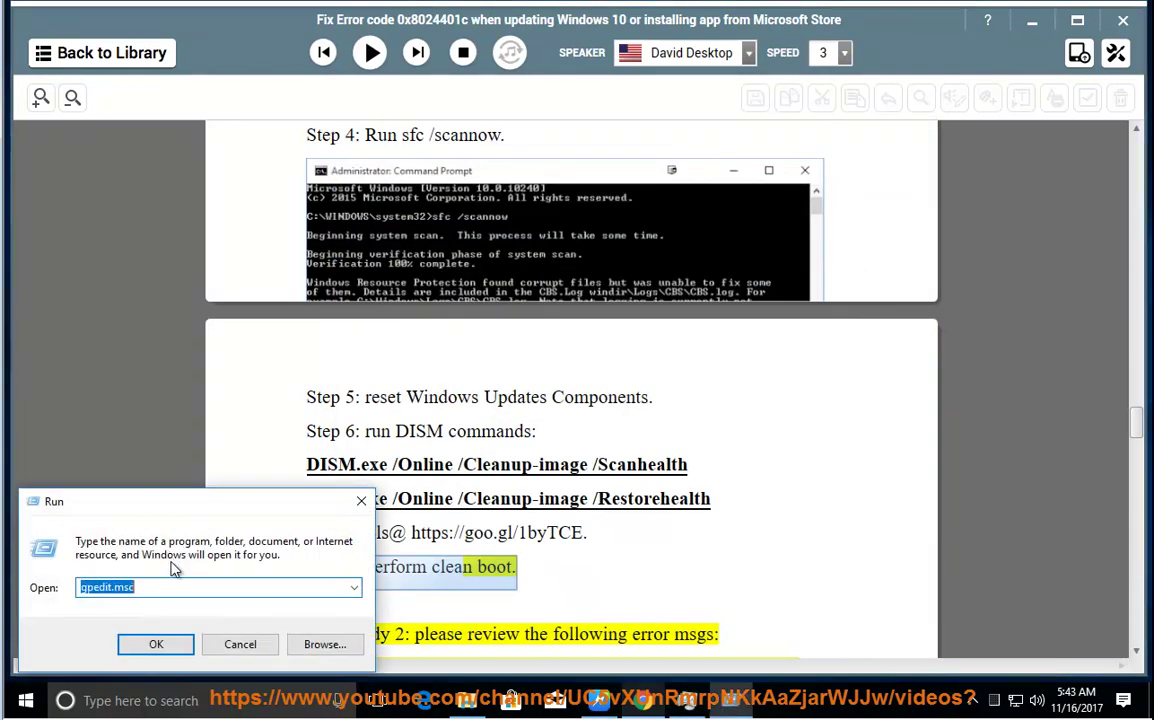
{"action": "left_click", "coordinate": [158, 647]}
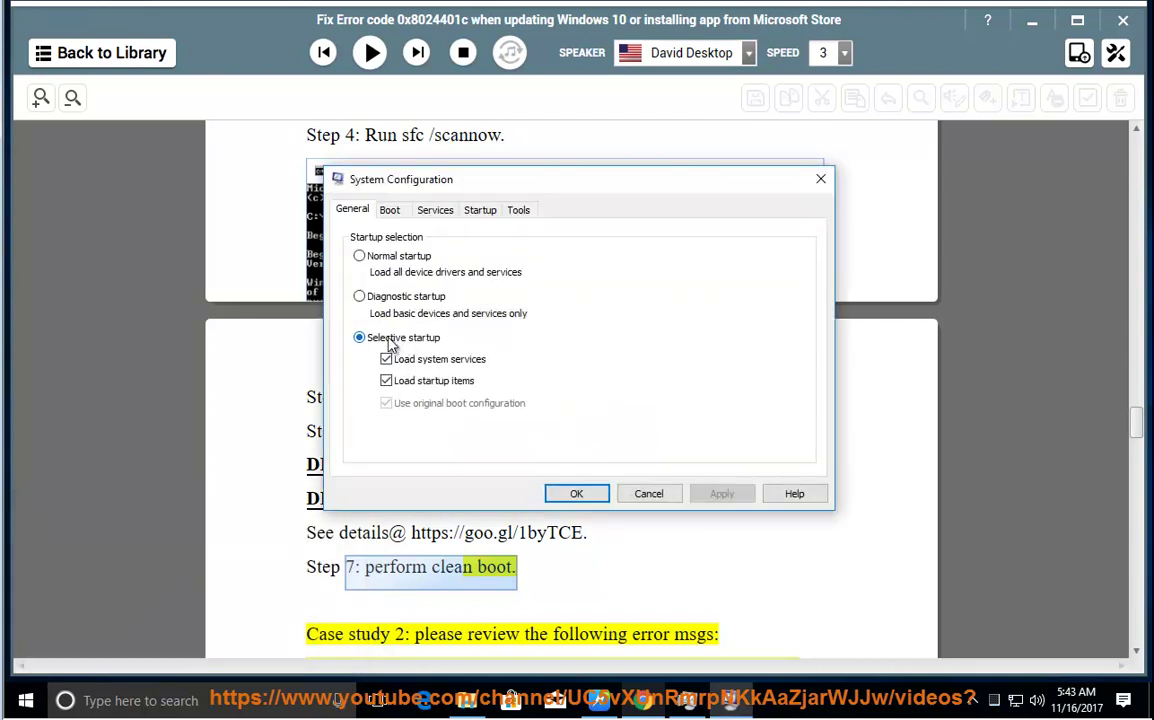
Hide all Microsoft services, disable the rest, confirm with OK, and resume reading aloud
{"action": "left_click", "coordinate": [436, 211]}
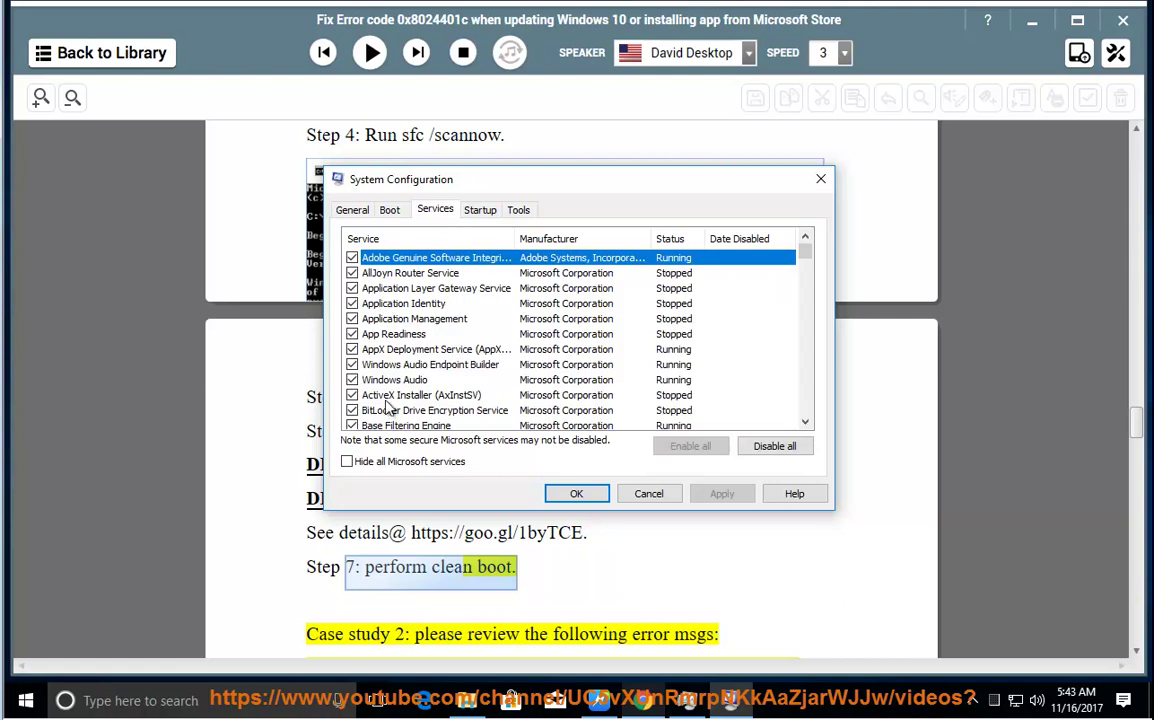
{"action": "left_click", "coordinate": [348, 462]}
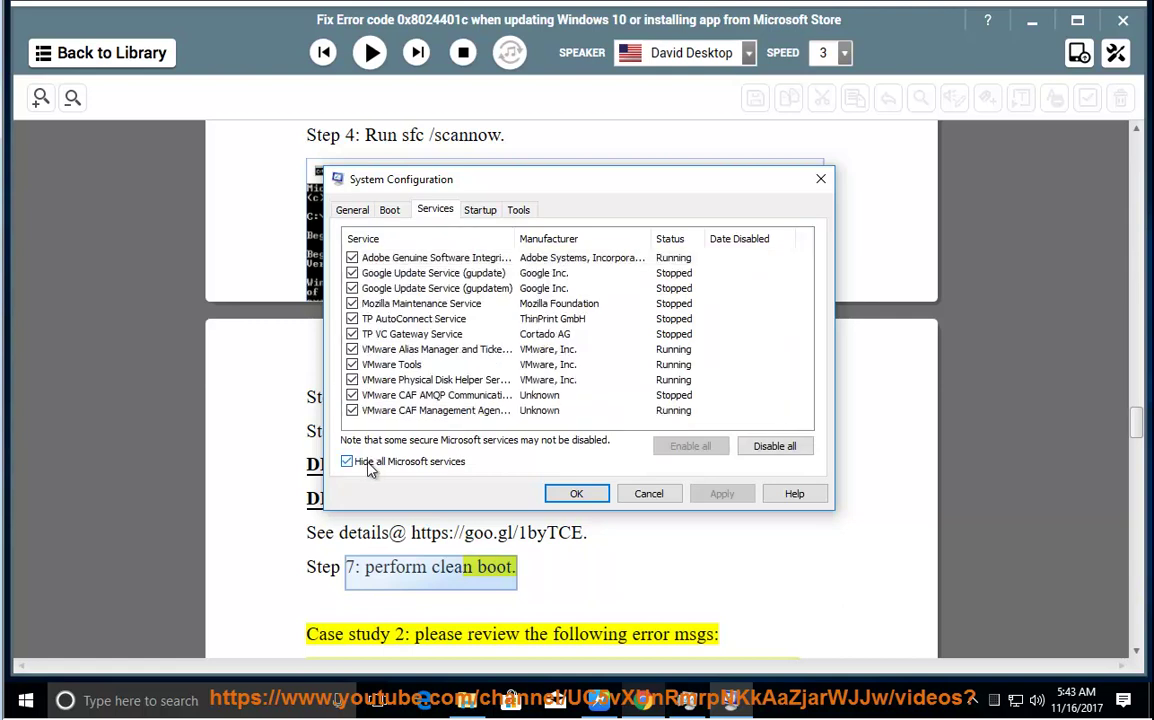
{"action": "left_click", "coordinate": [775, 446]}
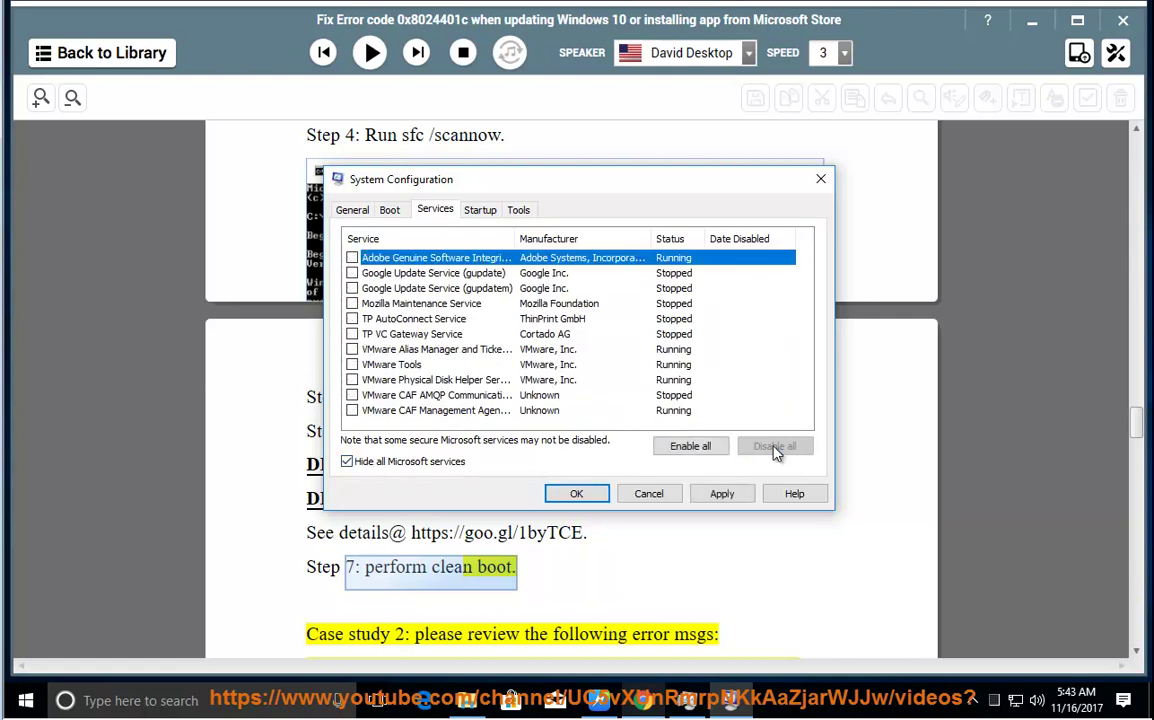
{"action": "left_click", "coordinate": [576, 494]}
{"action": "left_click", "coordinate": [370, 51]}
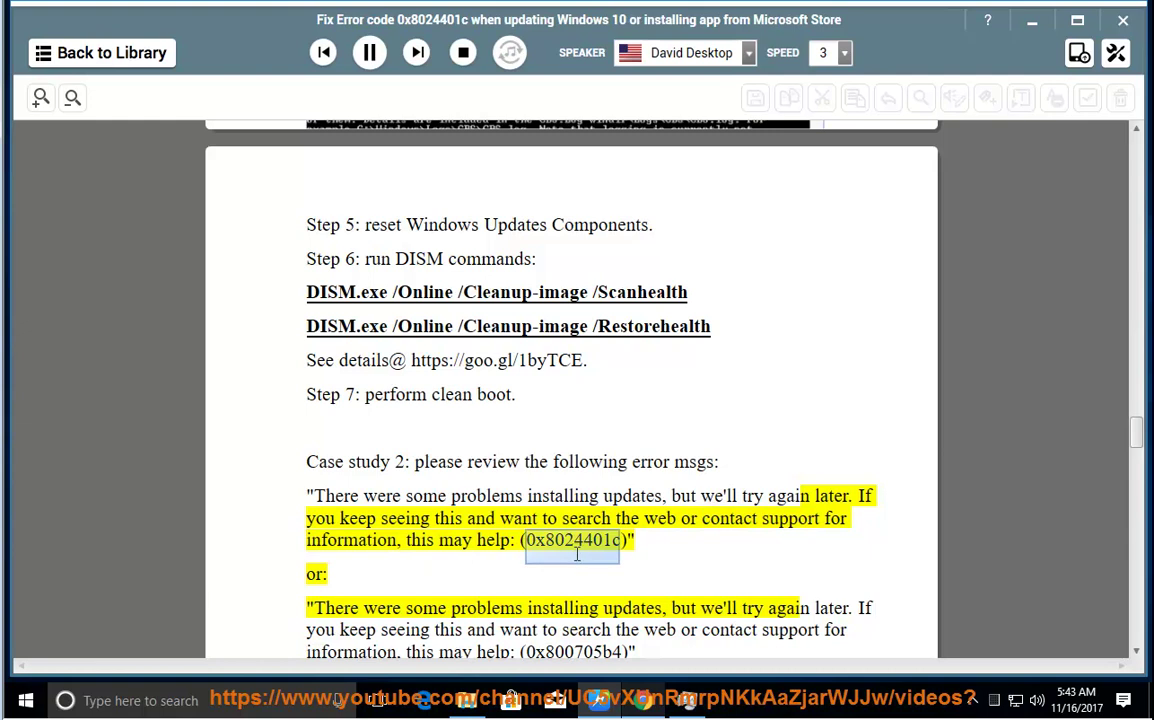
Scroll the guide while it reads Case study 2 aloud up to the rstrui advice
{"action": "scroll", "coordinate": [703, 518], "scroll_direction": "down", "scroll_amount": 1}
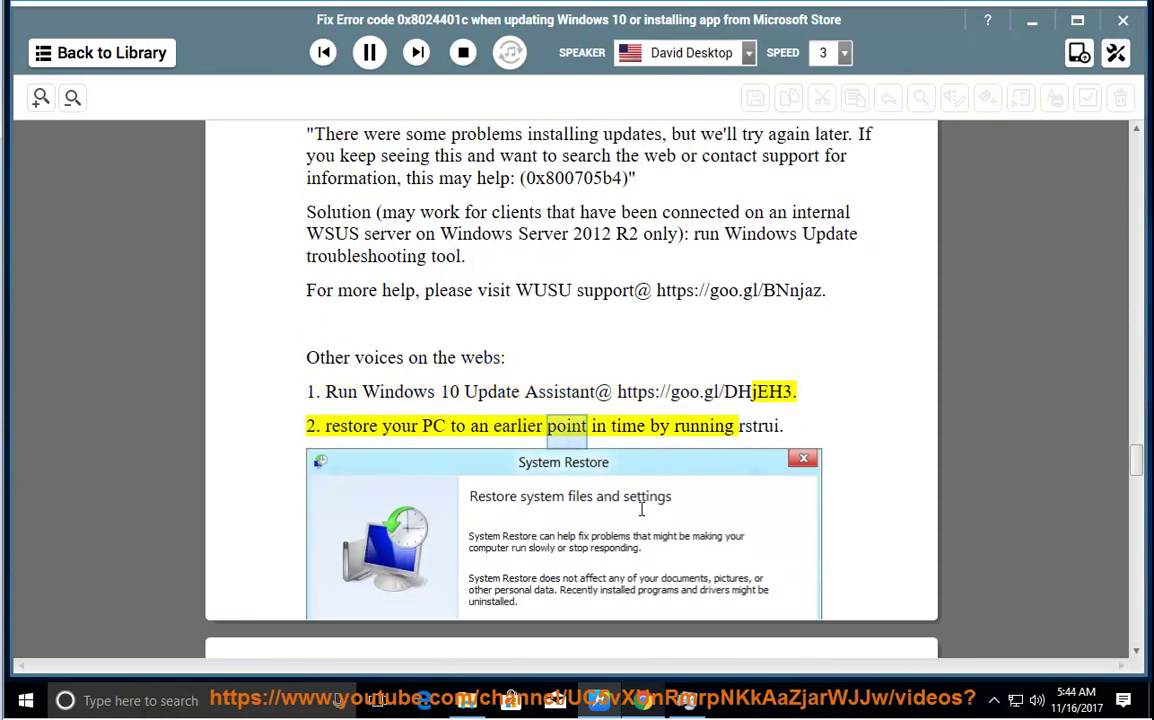
Pause the reader, copy the guide's 'rstrui' command and paste it into the Run box
{"action": "left_click", "coordinate": [366, 52]}
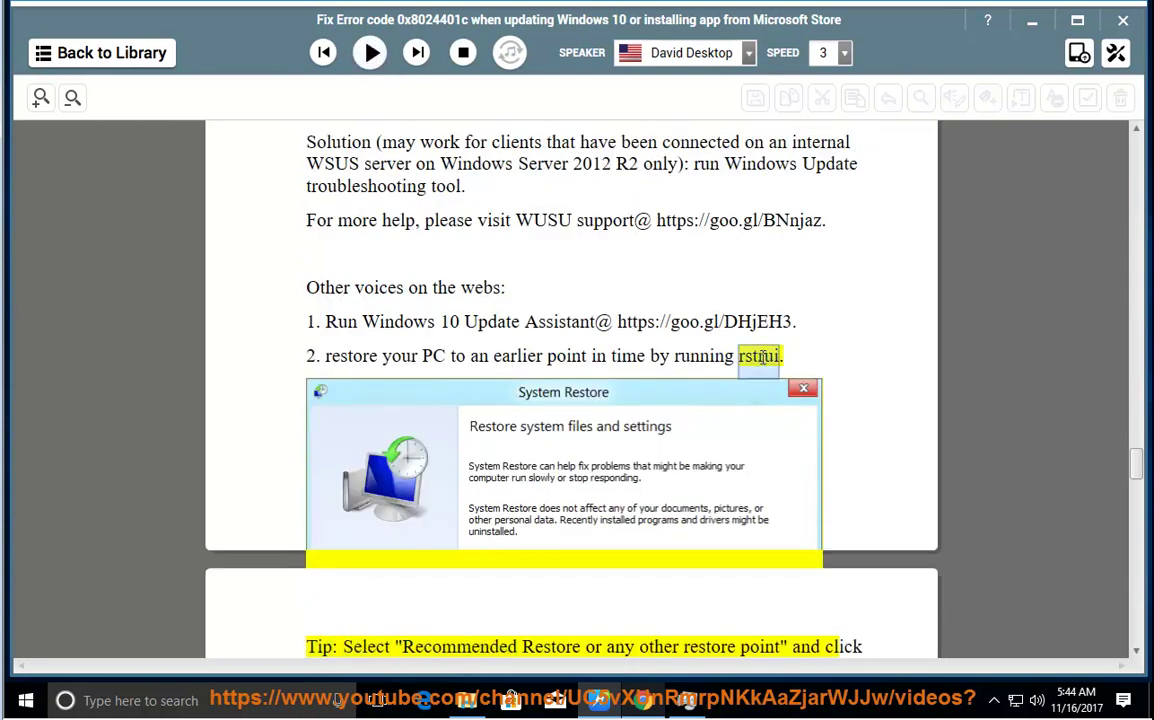
{"action": "right_click", "coordinate": [764, 362]}
{"action": "left_click", "coordinate": [785, 391]}
{"action": "key", "text": "super+r"}
{"action": "type", "text": "rstrui"}
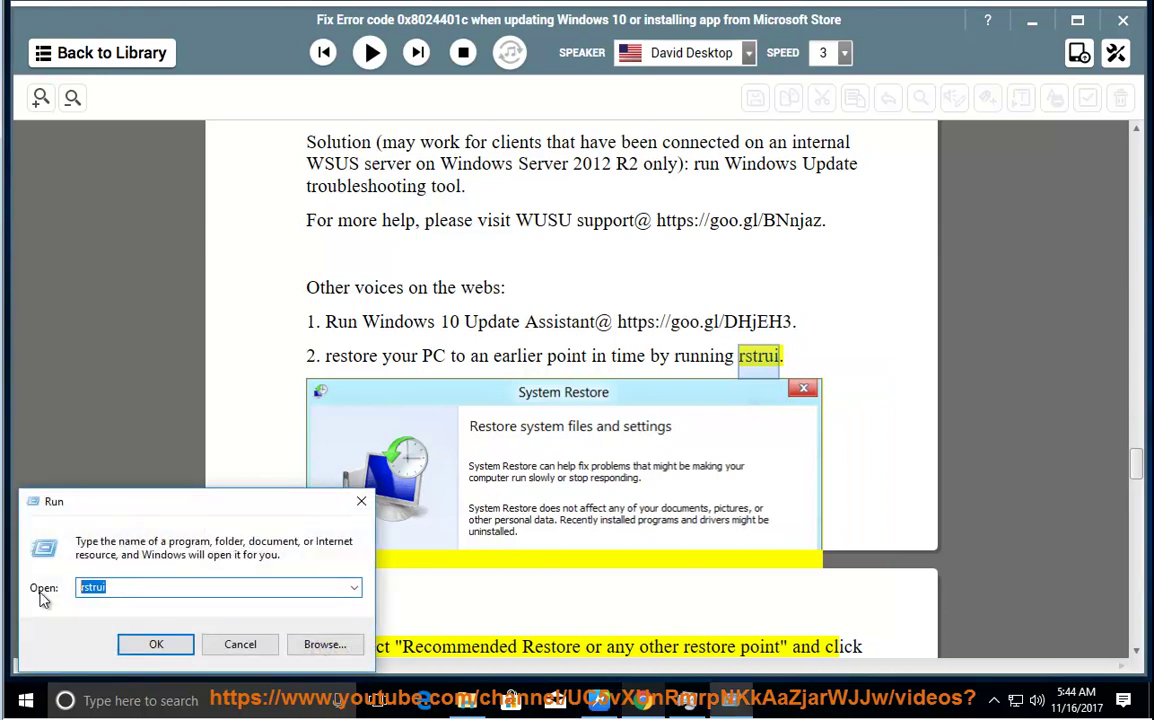
Launch System Restore, dismiss the wizard since protection is off, and resume reading
{"action": "left_click", "coordinate": [156, 644]}
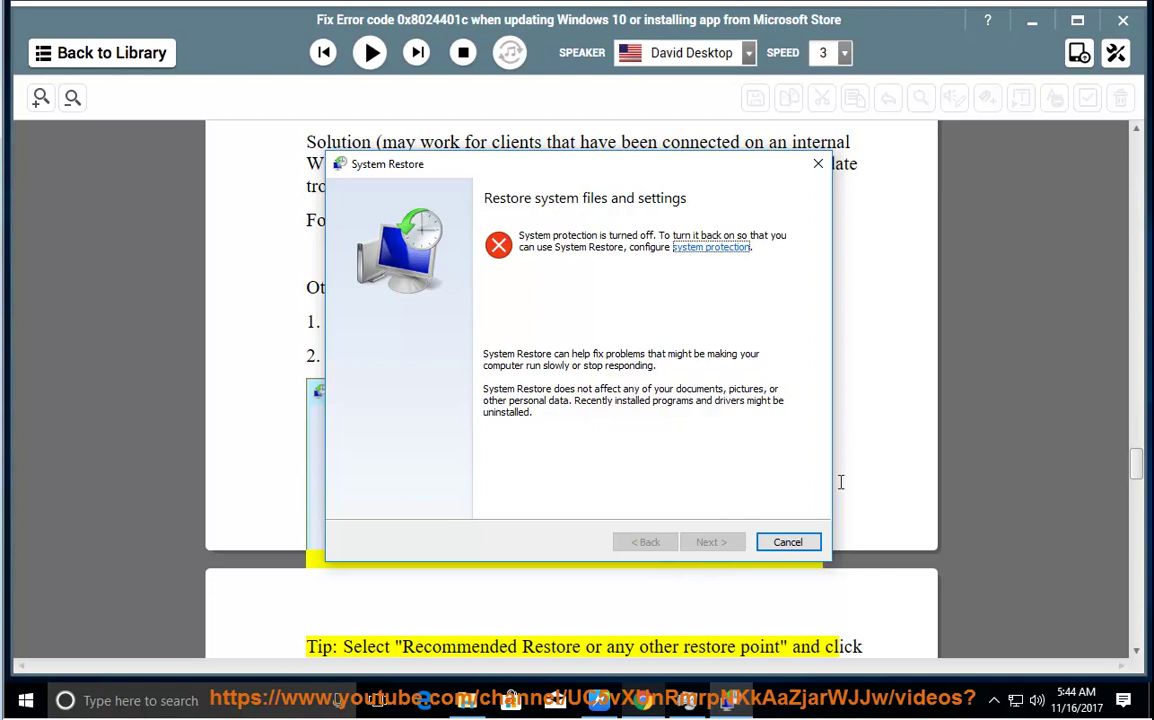
{"action": "key", "text": "Escape"}
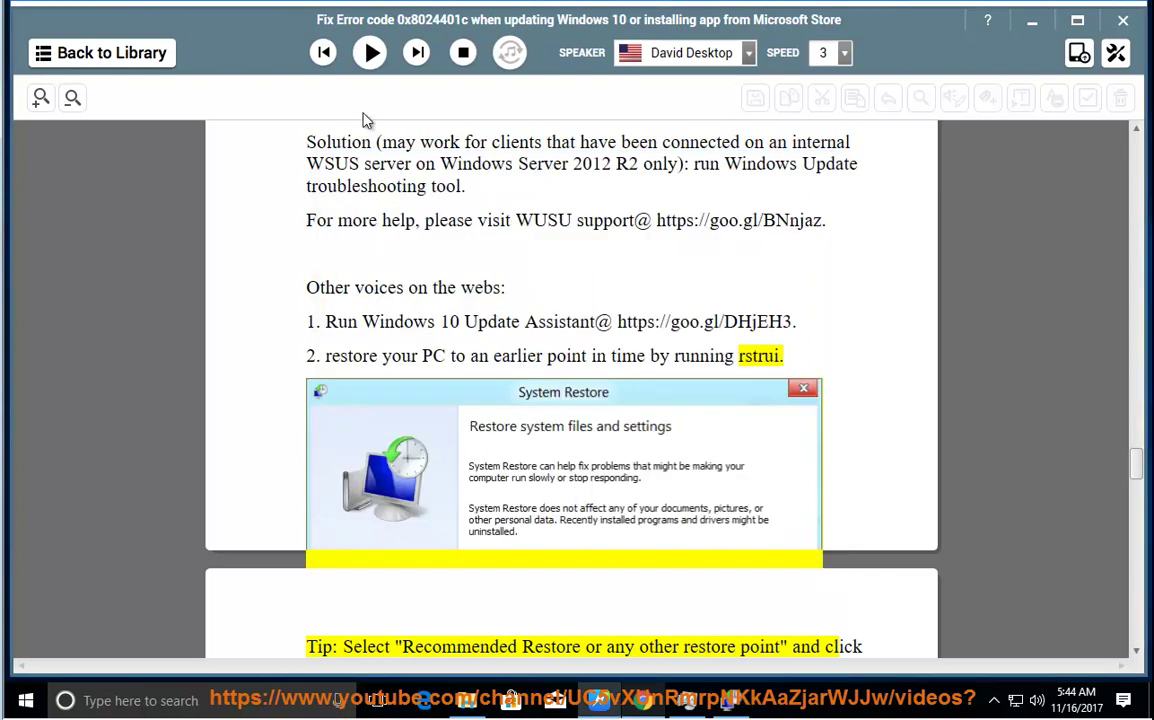
{"action": "left_click", "coordinate": [370, 52]}
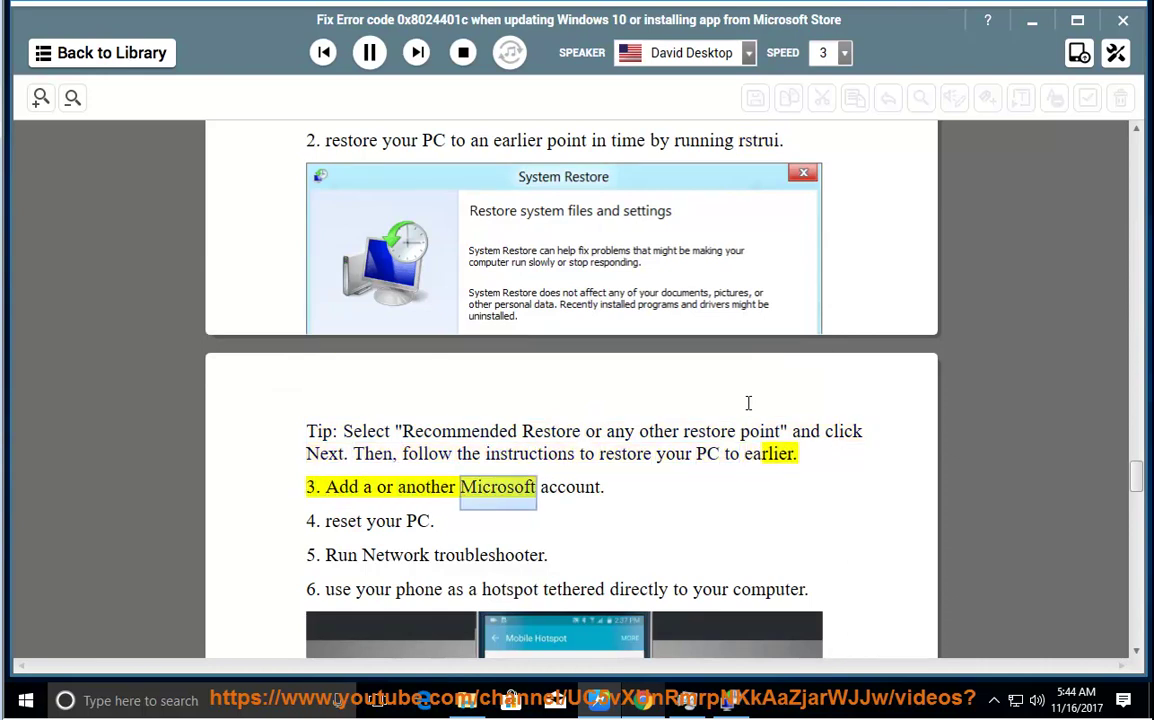
{"action": "left_click", "coordinate": [369, 52]}
{"action": "left_click_drag", "start_coordinate": [436, 521], "coordinate": [328, 486]}
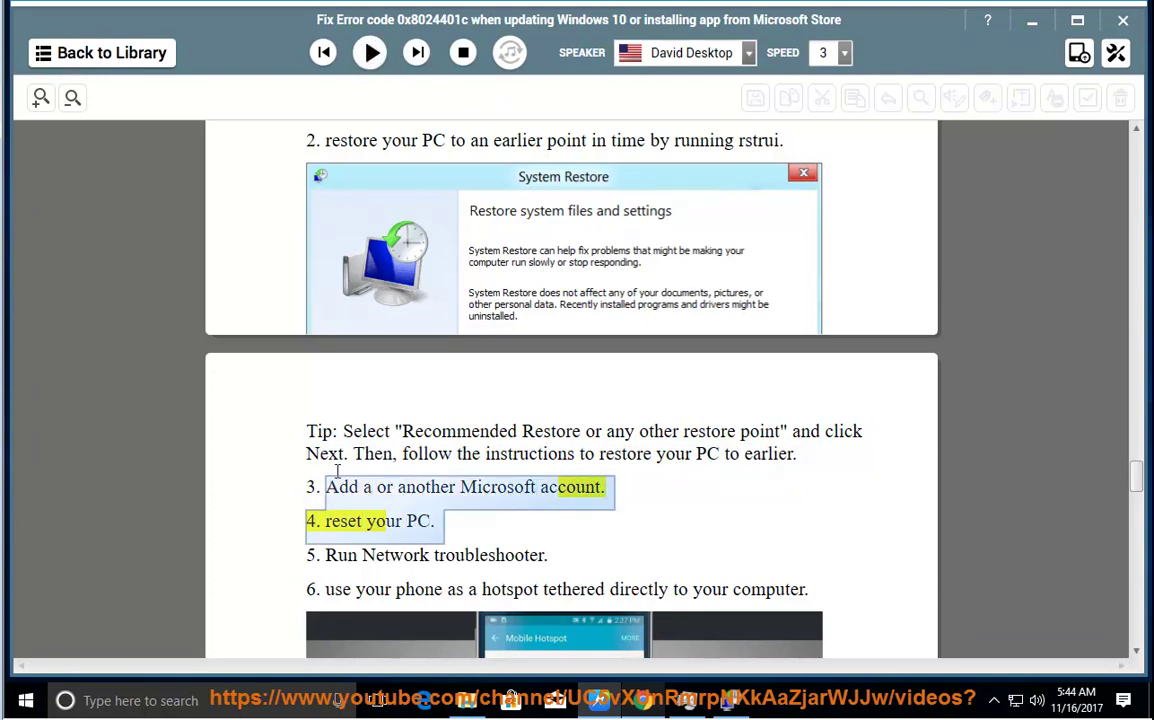
{"action": "left_click", "coordinate": [26, 700]}
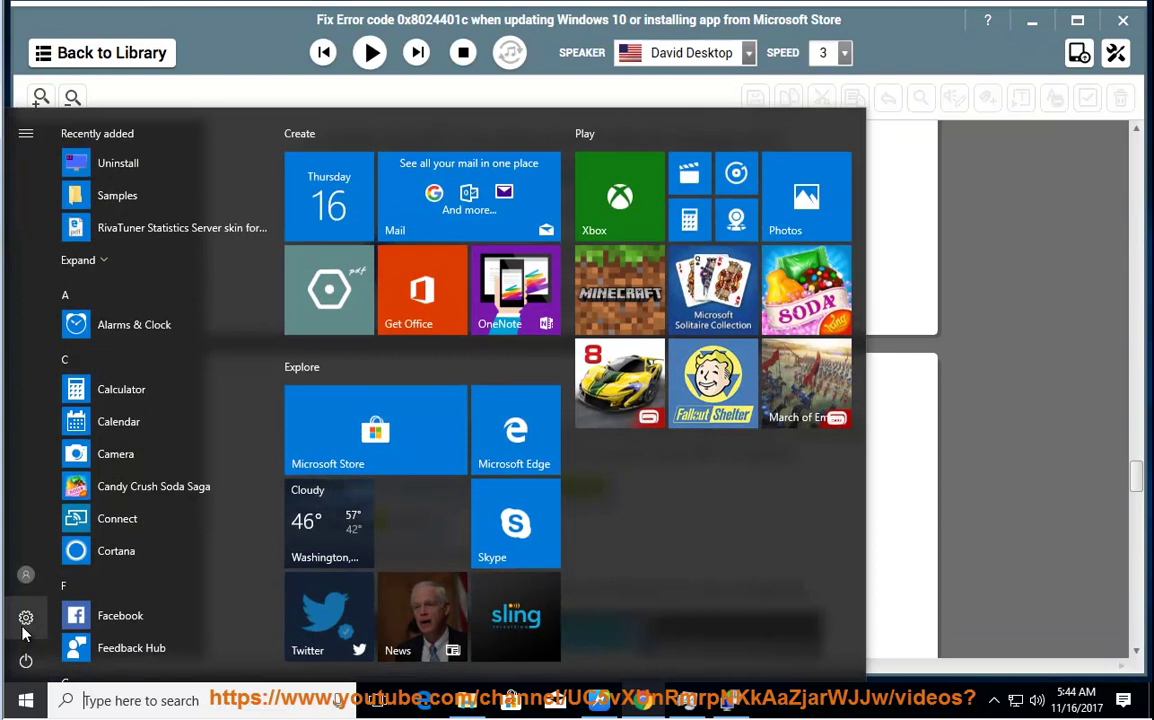
{"action": "left_click", "coordinate": [26, 630]}
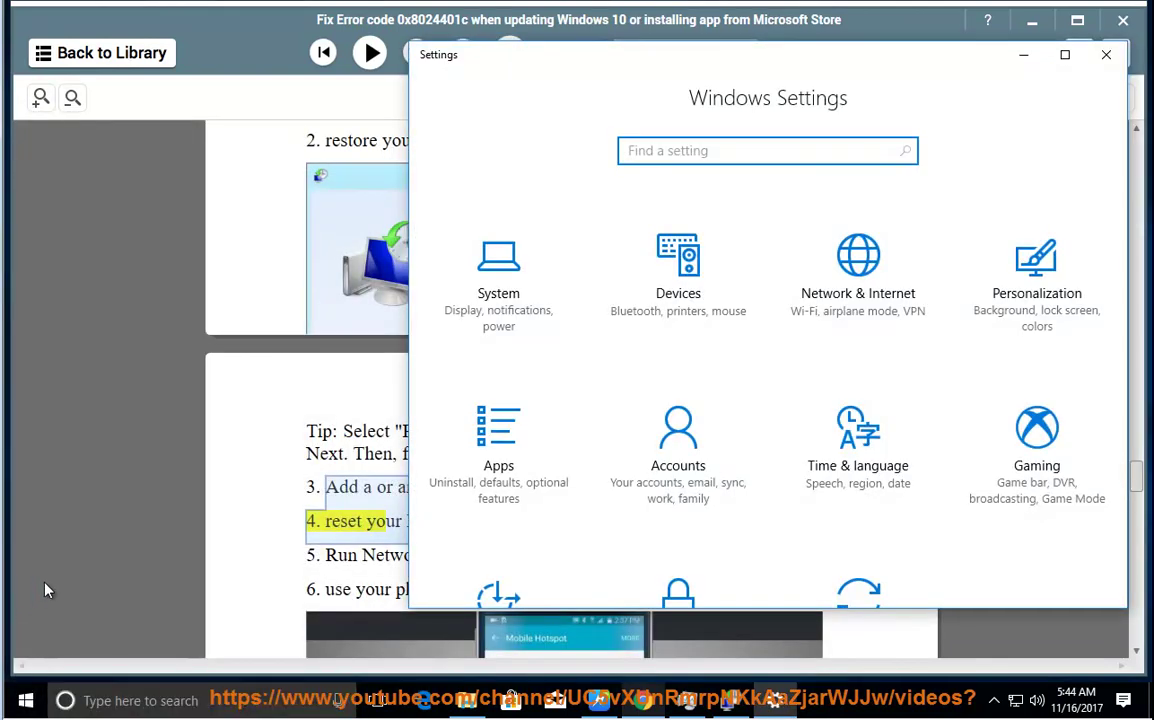
{"action": "left_click", "coordinate": [694, 447]}
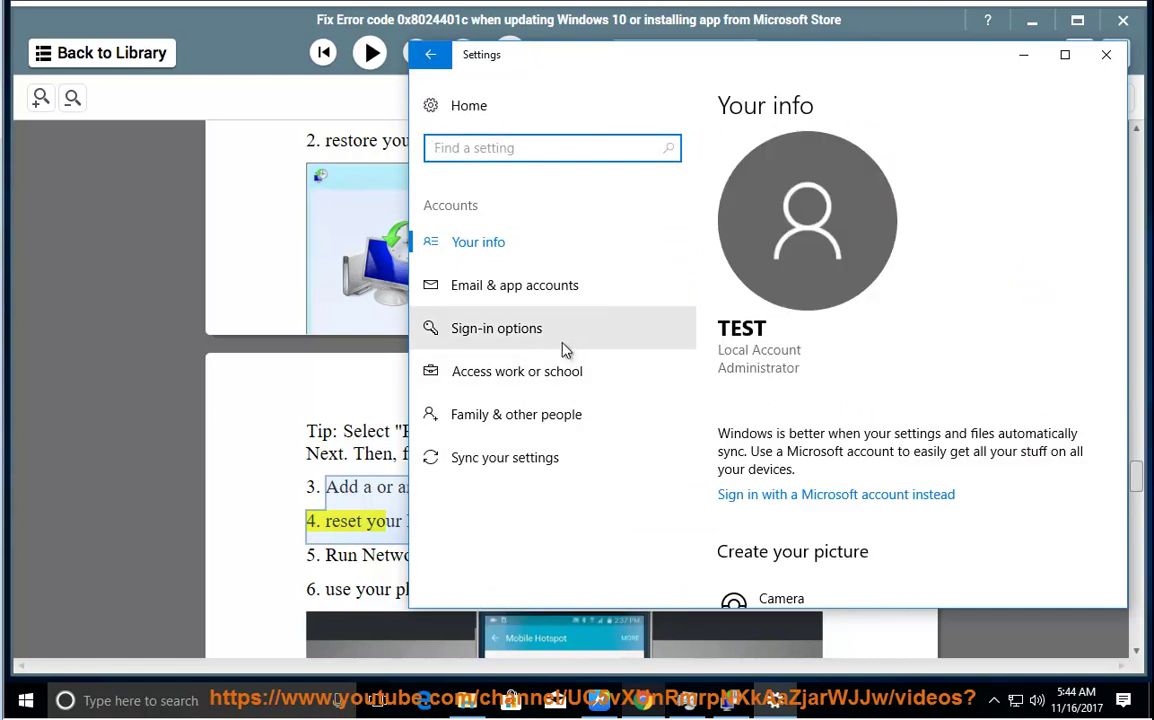
{"action": "scroll", "coordinate": [845, 530], "scroll_direction": "down", "scroll_amount": 1}
{"action": "scroll", "coordinate": [843, 530], "scroll_direction": "down", "scroll_amount": 1}
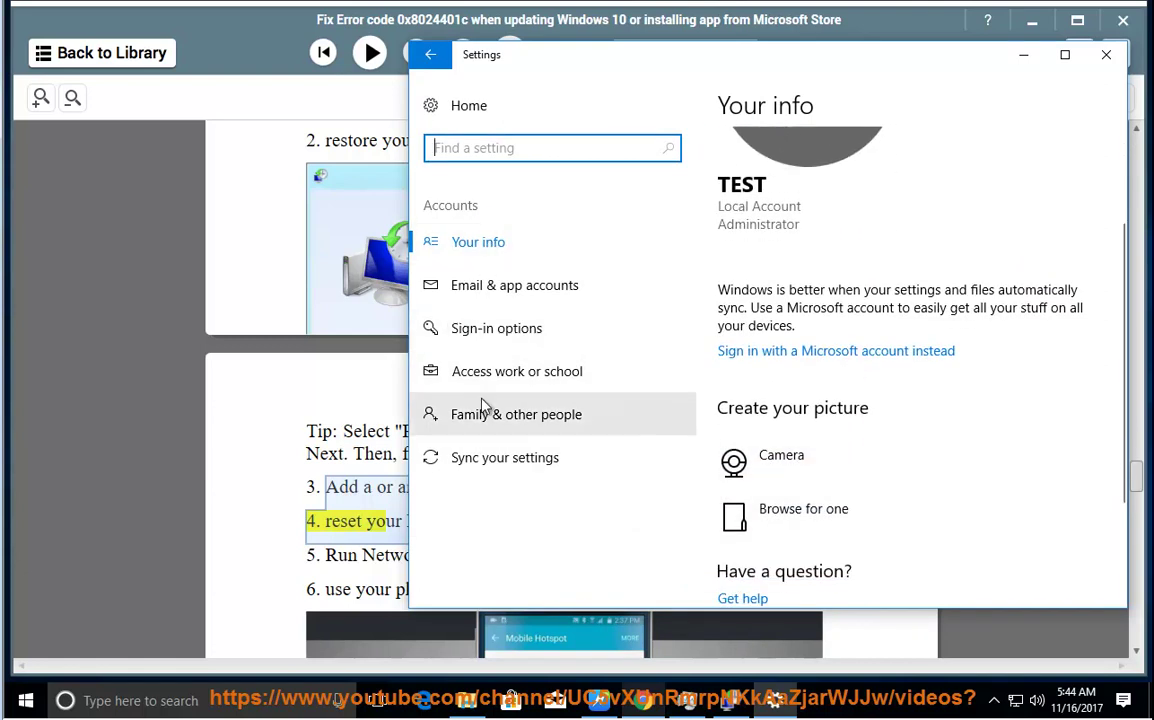
{"action": "left_click", "coordinate": [483, 430]}
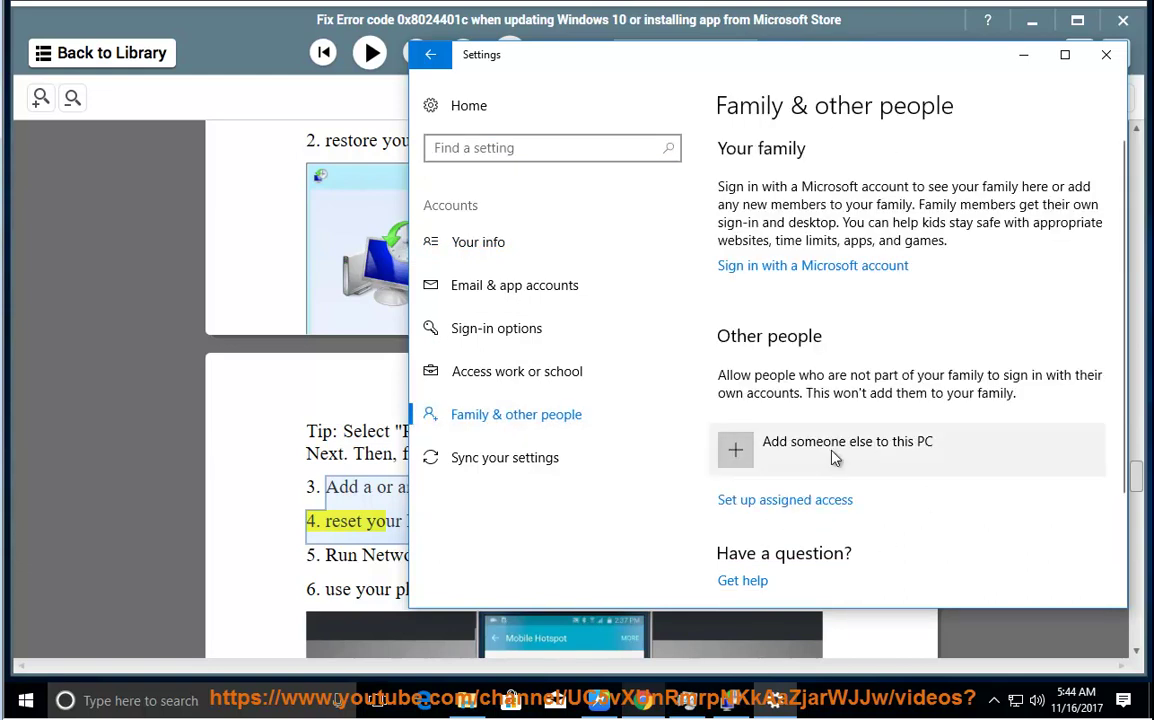
{"action": "left_click", "coordinate": [728, 455]}
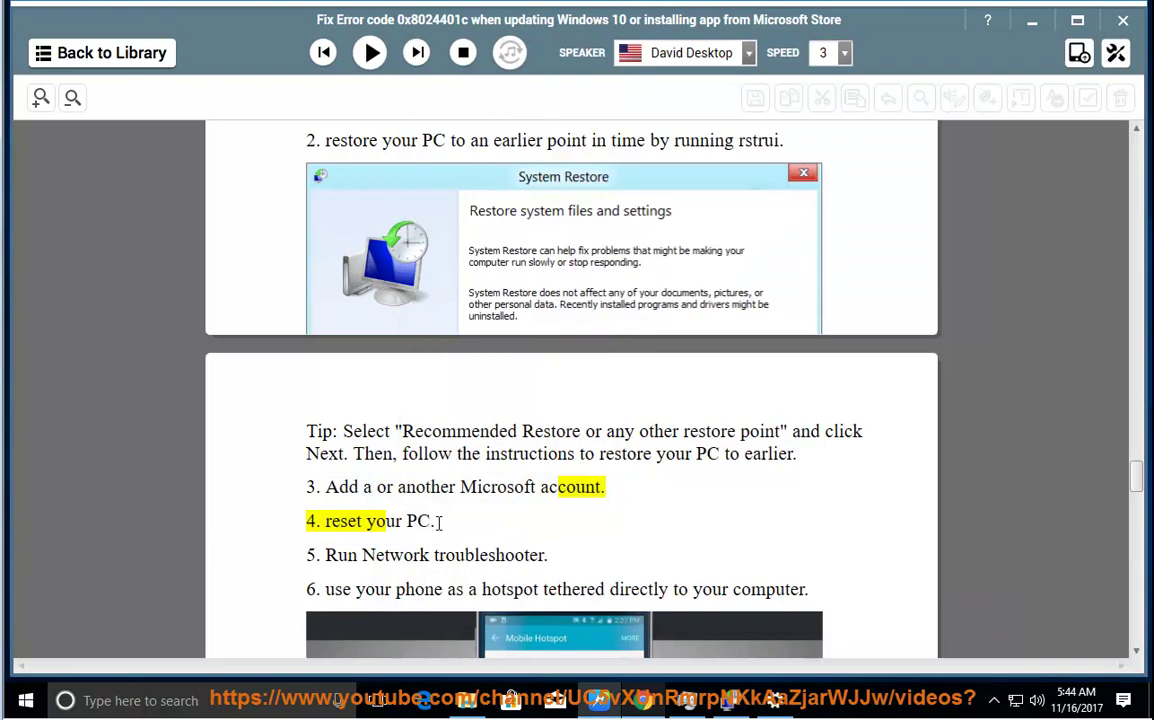
Briefly resume the read-aloud, then stop it and select the text of steps 4 and 5
{"action": "left_click", "coordinate": [369, 52]}
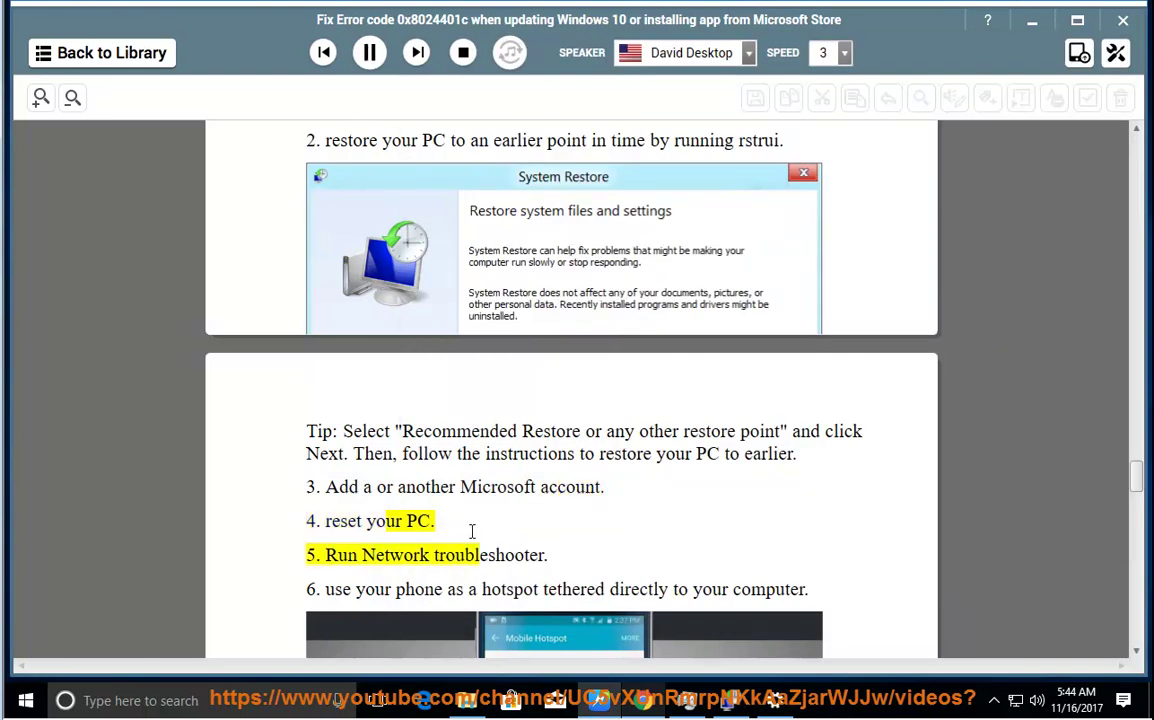
{"action": "left_click_drag", "start_coordinate": [307, 512], "coordinate": [434, 577]}
{"action": "left_click", "coordinate": [369, 52]}
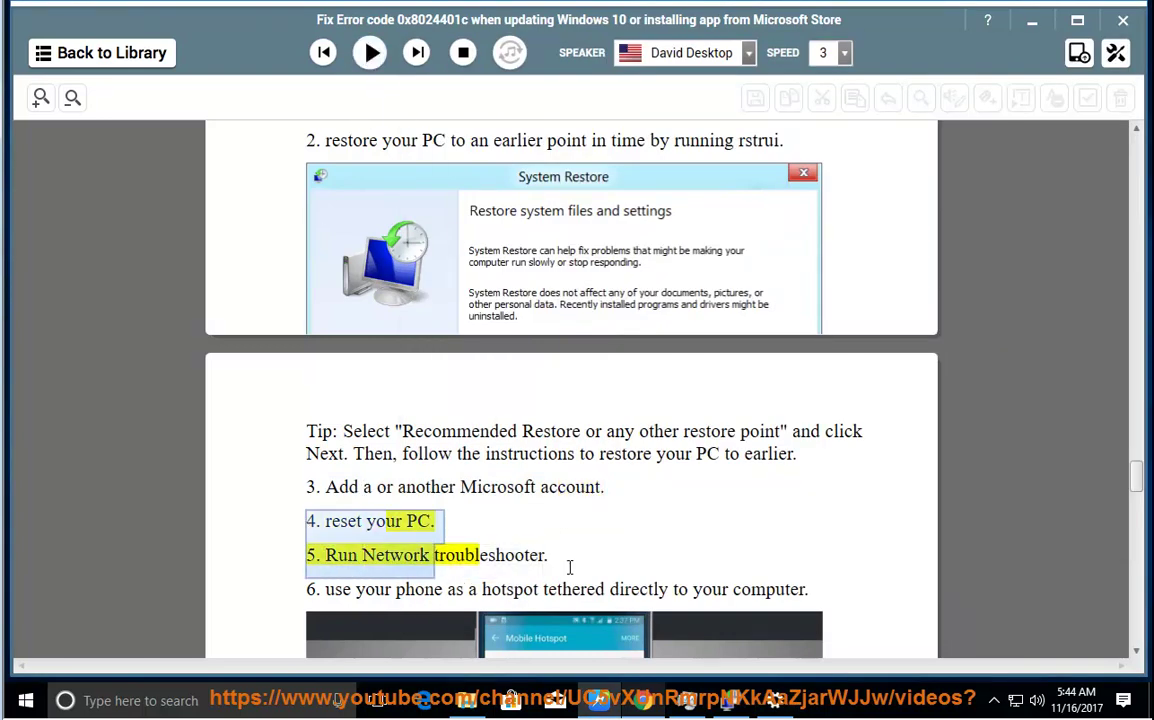
{"action": "left_click_drag", "start_coordinate": [434, 521], "coordinate": [337, 521]}
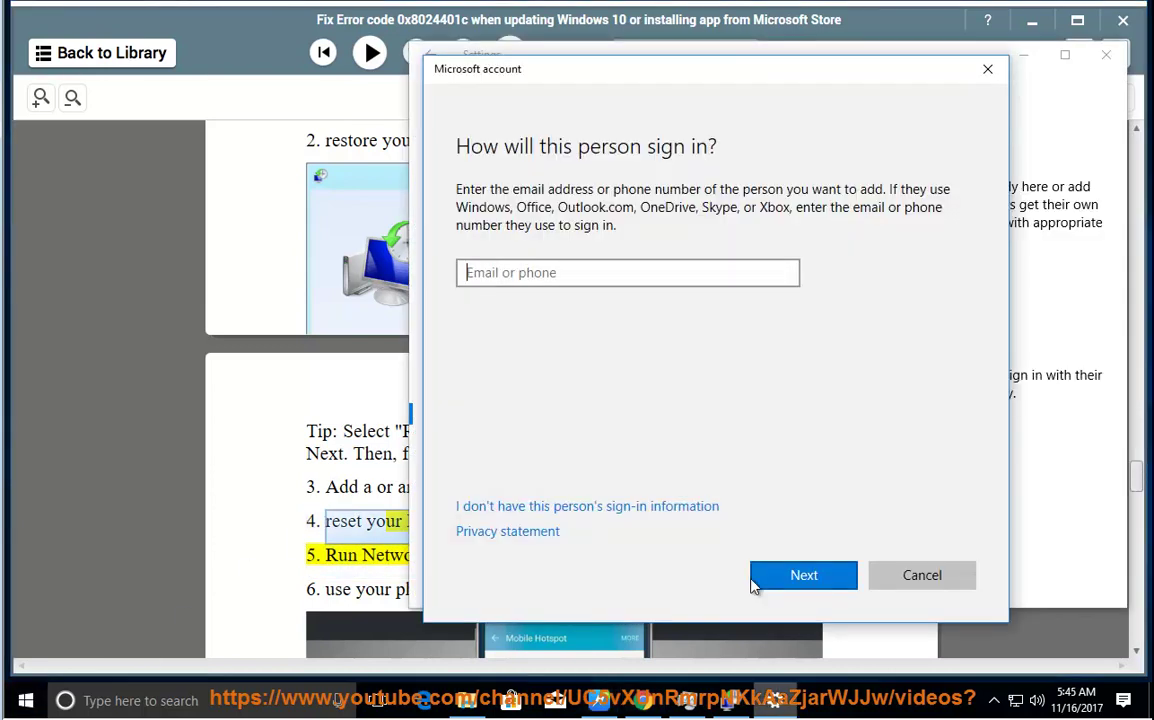
Cancel adding another person's Microsoft account and return to the Settings home page
{"action": "left_click", "coordinate": [910, 576]}
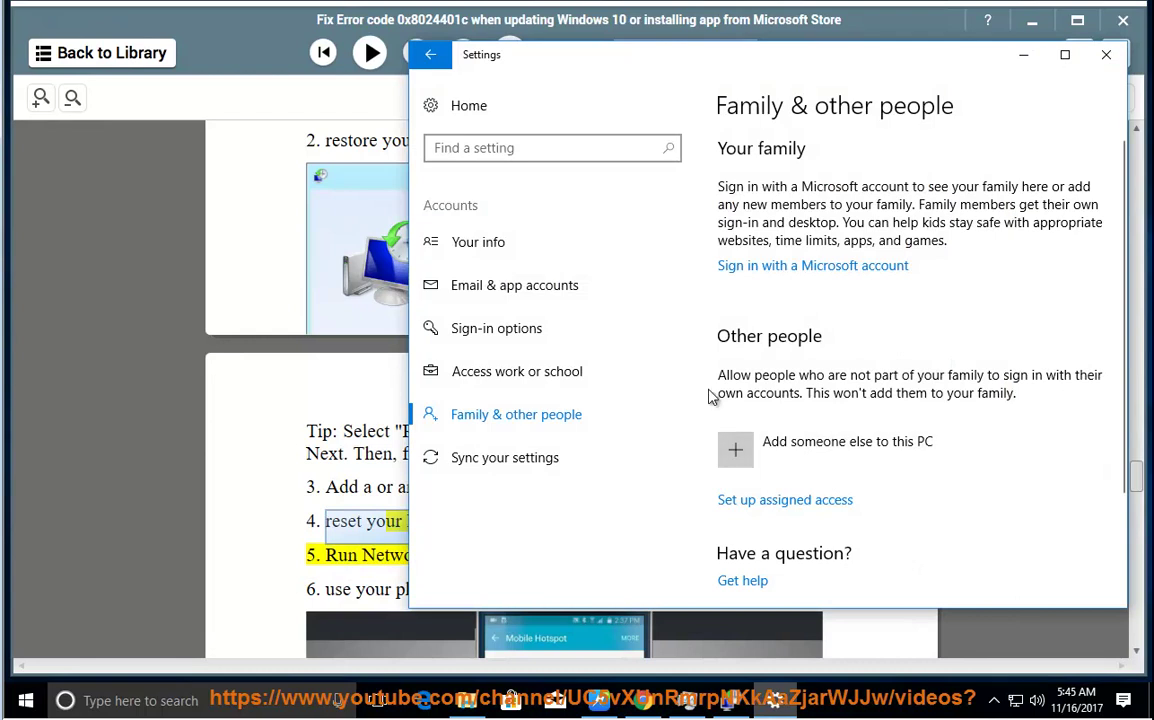
{"action": "left_click", "coordinate": [431, 56]}
{"action": "scroll", "coordinate": [965, 440], "scroll_direction": "down", "scroll_amount": 2}
Preview Reset this PC under Update & Security > Recovery, cancel, close Settings, and jump to step 5
{"action": "left_click", "coordinate": [867, 508]}
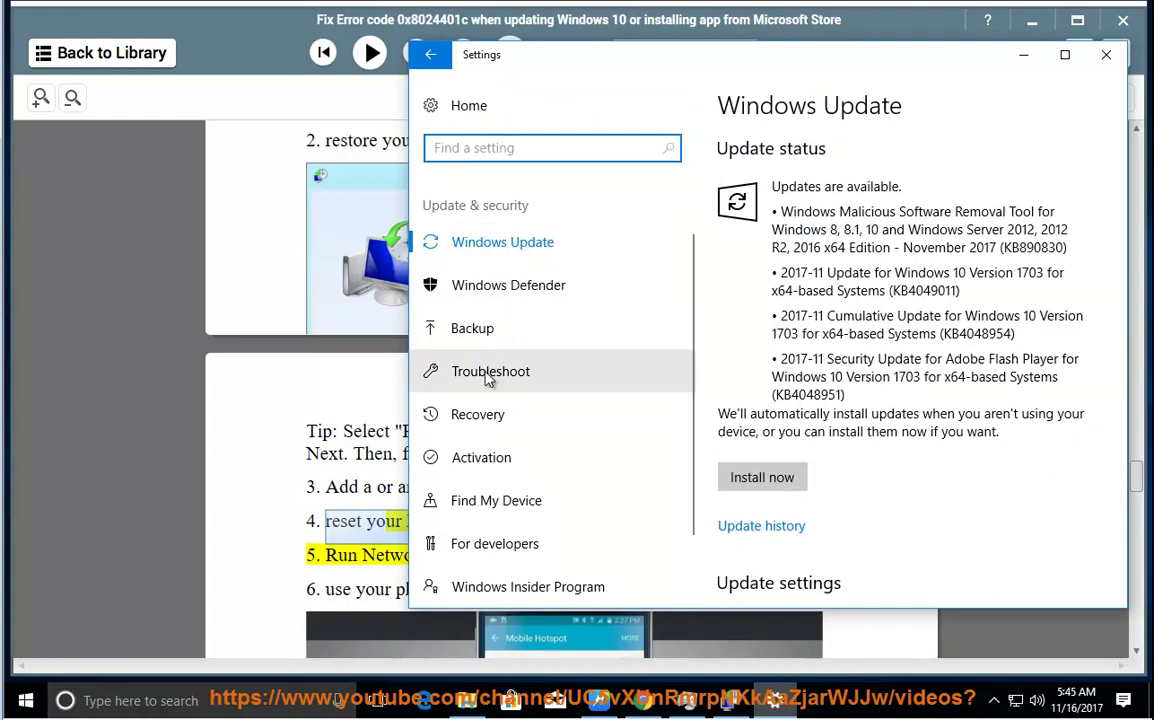
{"action": "left_click", "coordinate": [480, 421]}
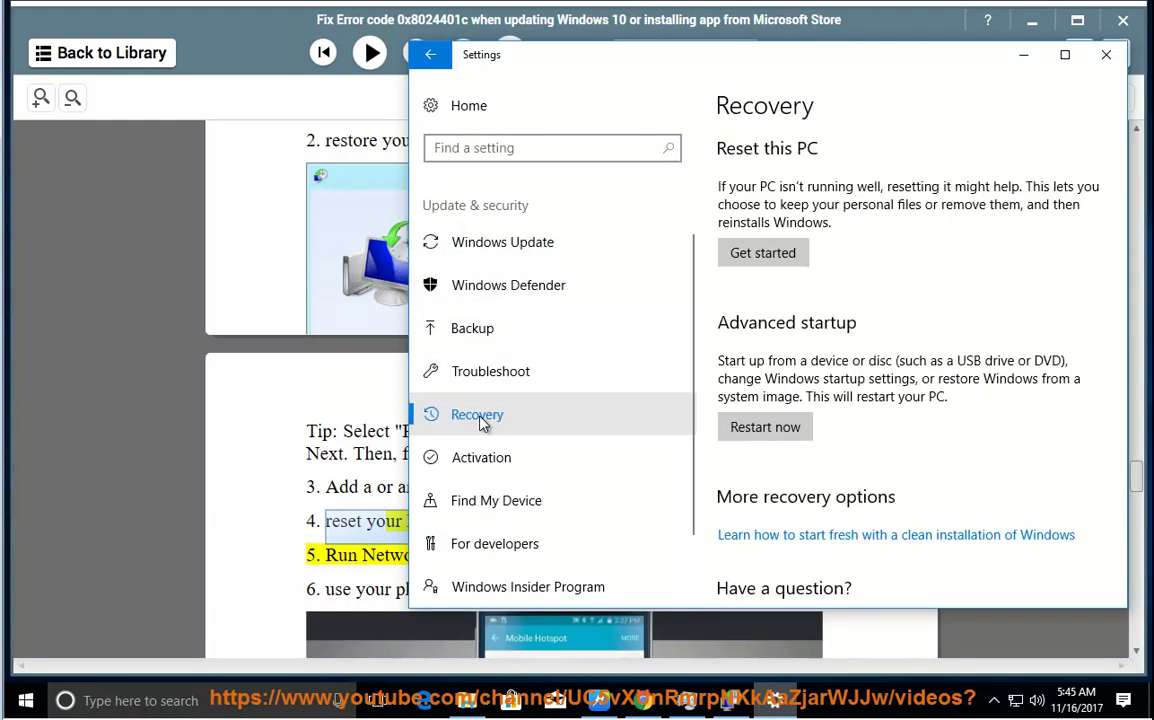
{"action": "left_click", "coordinate": [764, 255]}
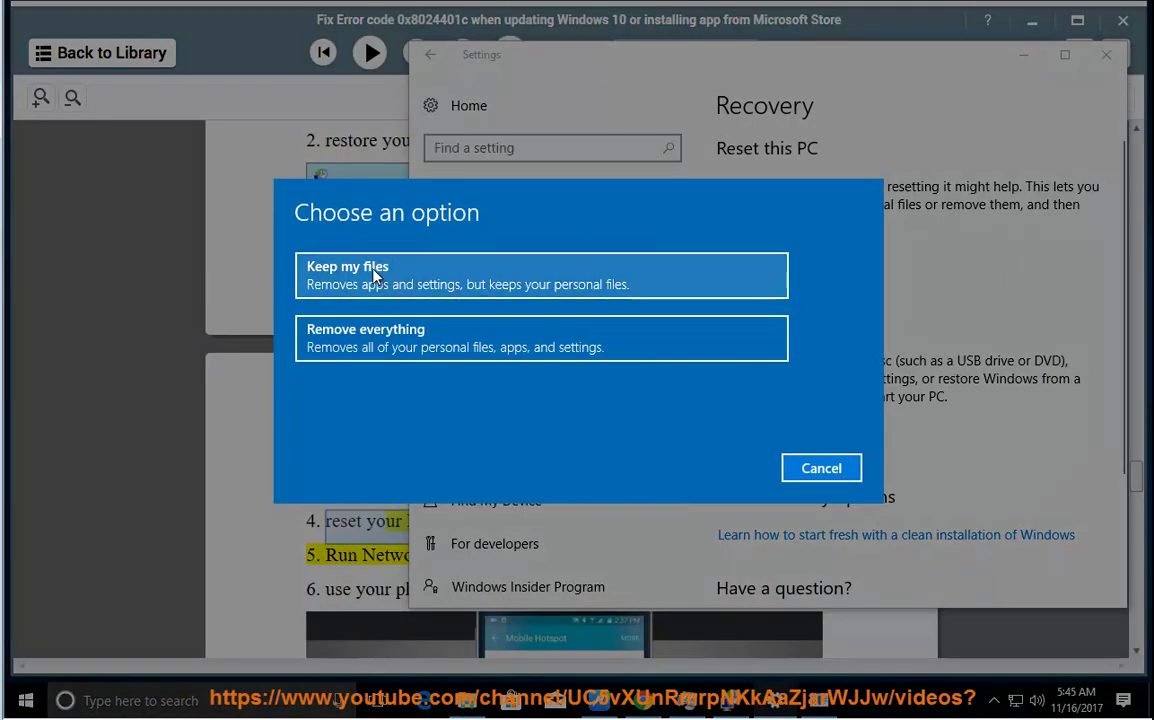
{"action": "left_click", "coordinate": [819, 468]}
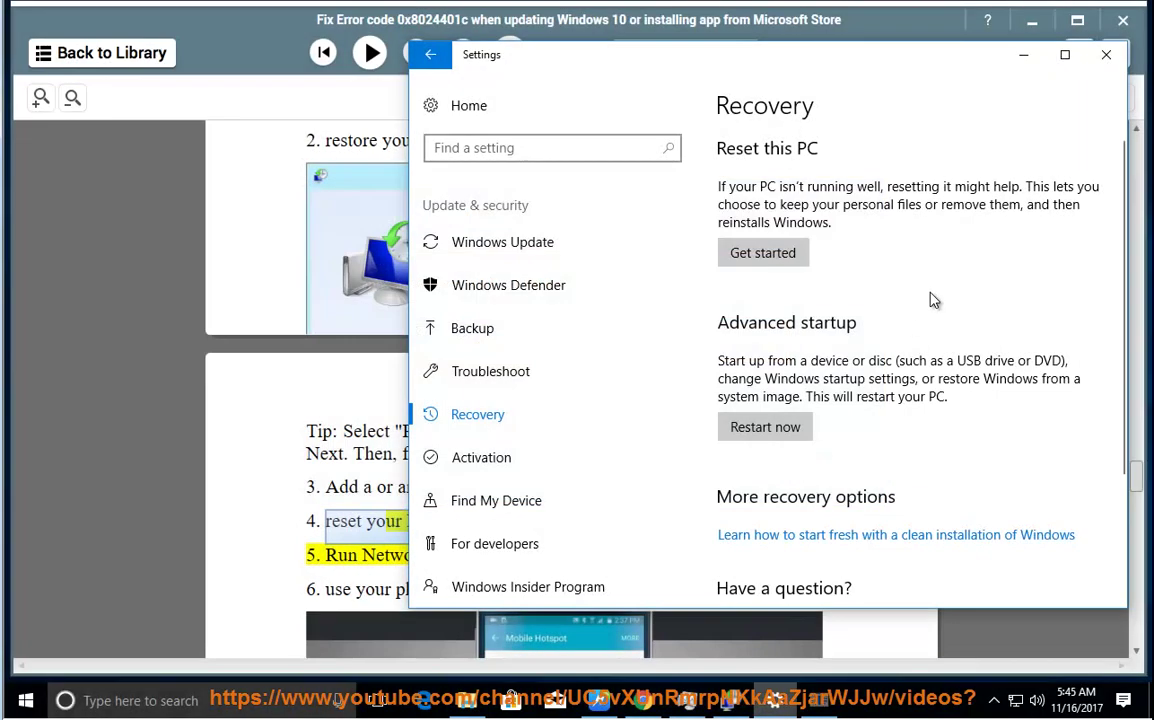
{"action": "left_click", "coordinate": [1106, 54]}
{"action": "left_click", "coordinate": [371, 551]}
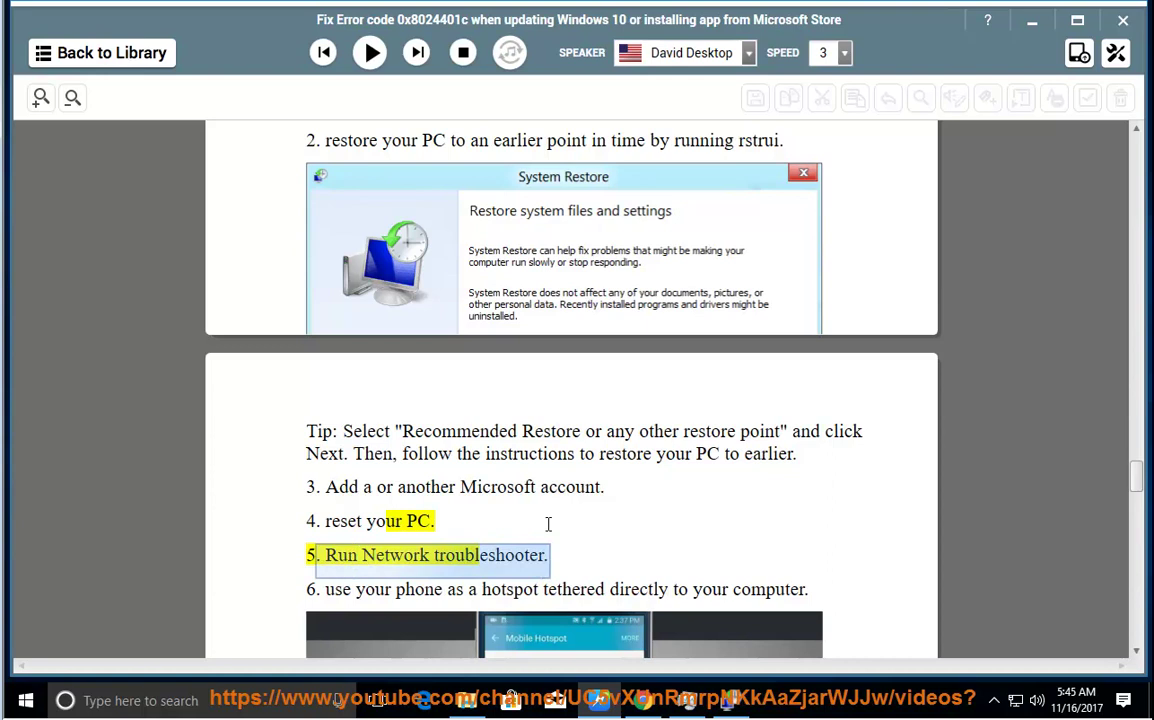
Go from Network and Sharing Center to Control Panel Troubleshooting, view all, and run Internet Connections
{"action": "right_click", "coordinate": [1015, 700]}
{"action": "left_click", "coordinate": [1030, 688]}
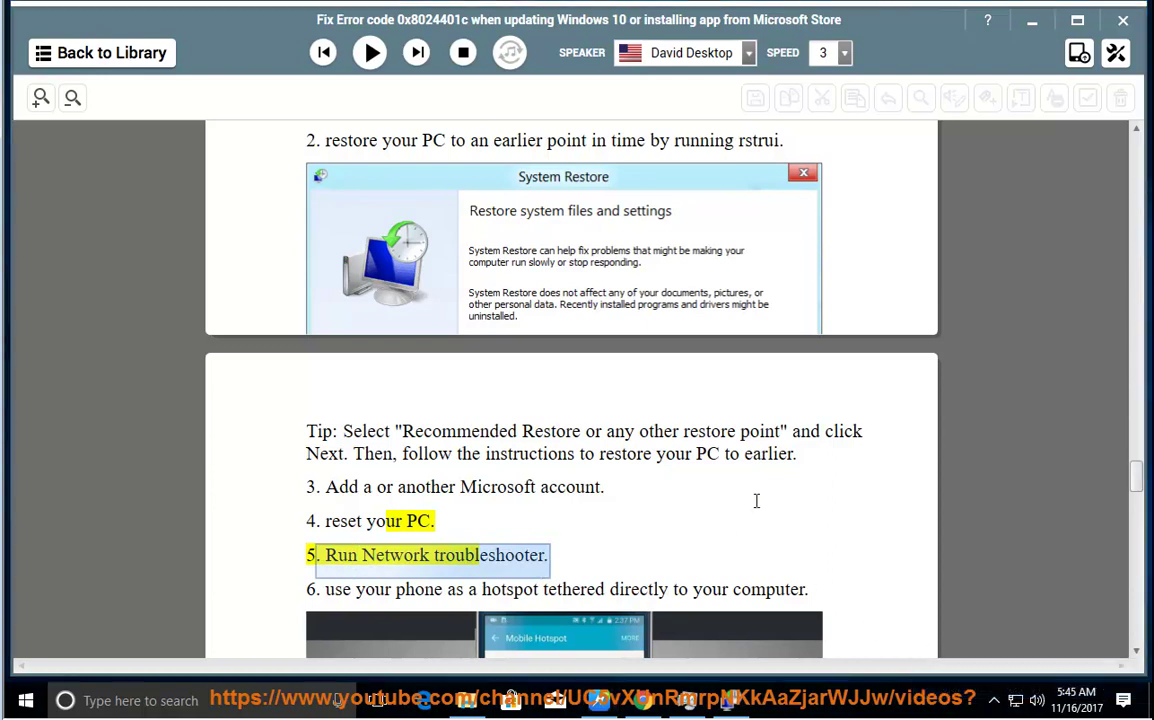
{"action": "left_click", "coordinate": [343, 236]}
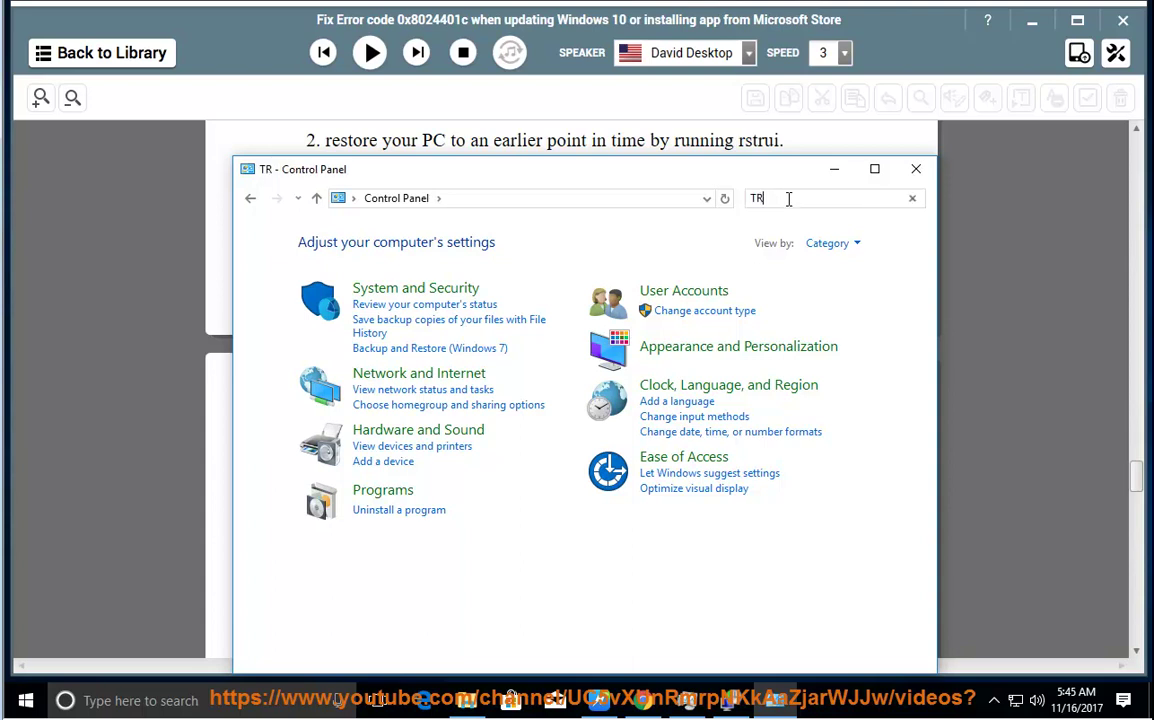
{"action": "left_click", "coordinate": [341, 247]}
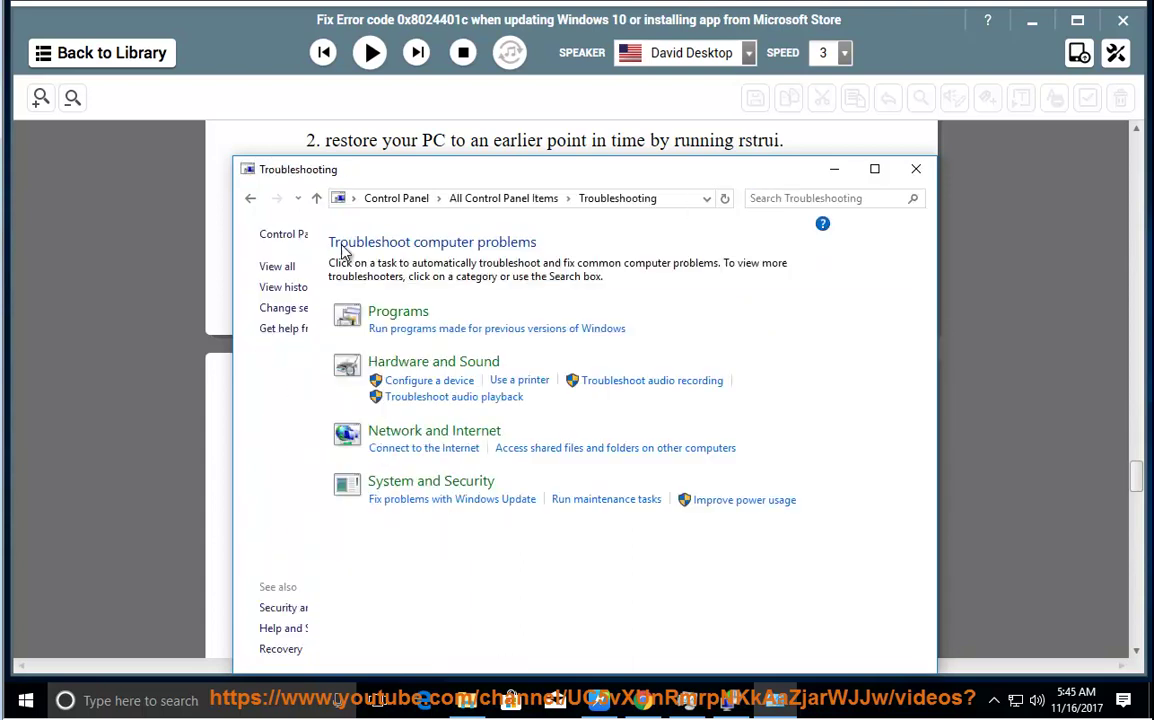
{"action": "left_click", "coordinate": [293, 266]}
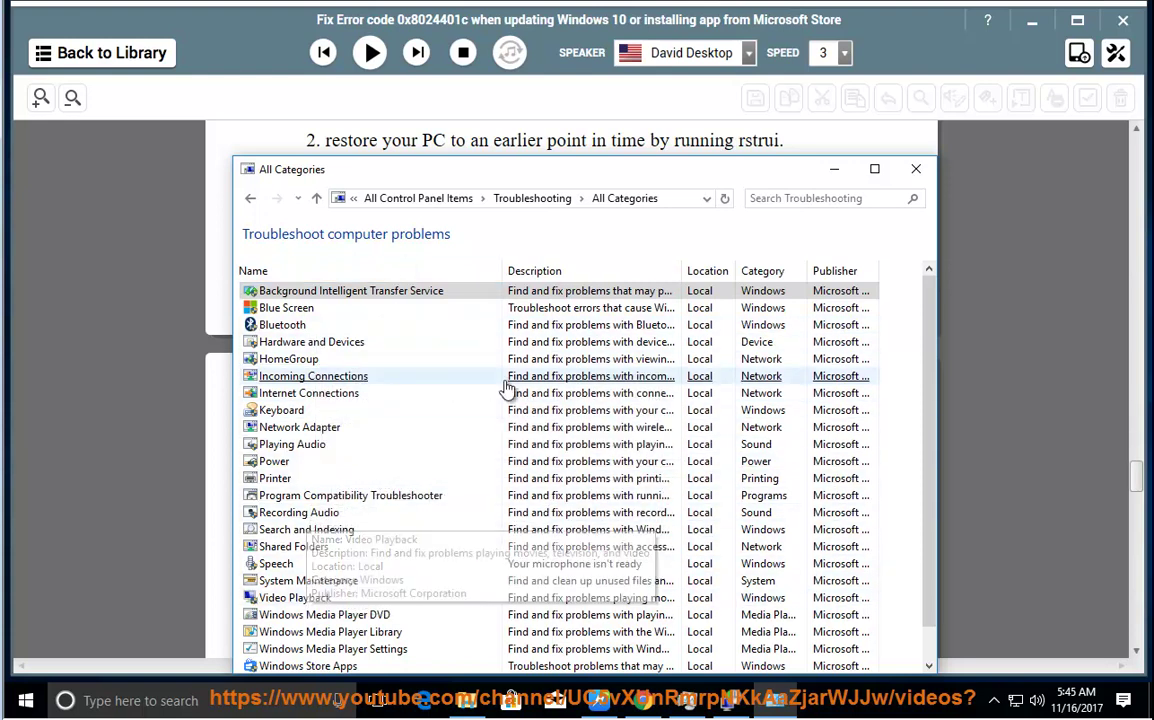
{"action": "left_click_drag", "start_coordinate": [490, 169], "coordinate": [620, 88]}
{"action": "scroll", "coordinate": [610, 445], "scroll_direction": "down", "scroll_amount": 1}
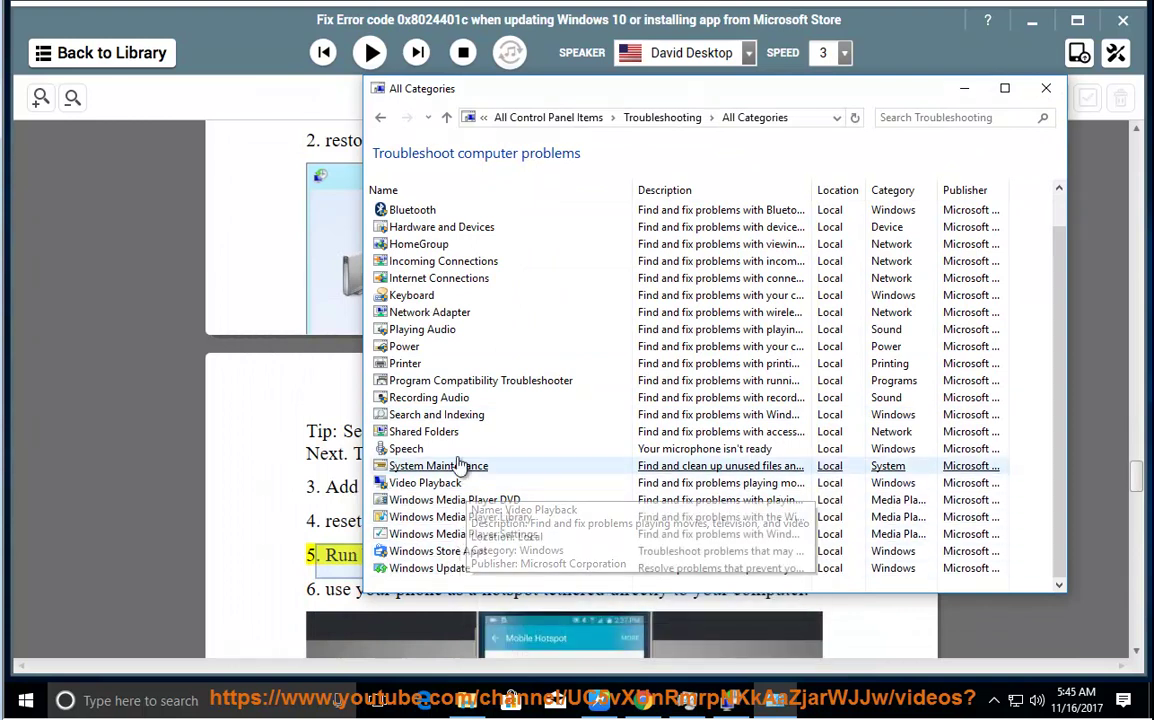
{"action": "left_click", "coordinate": [446, 285]}
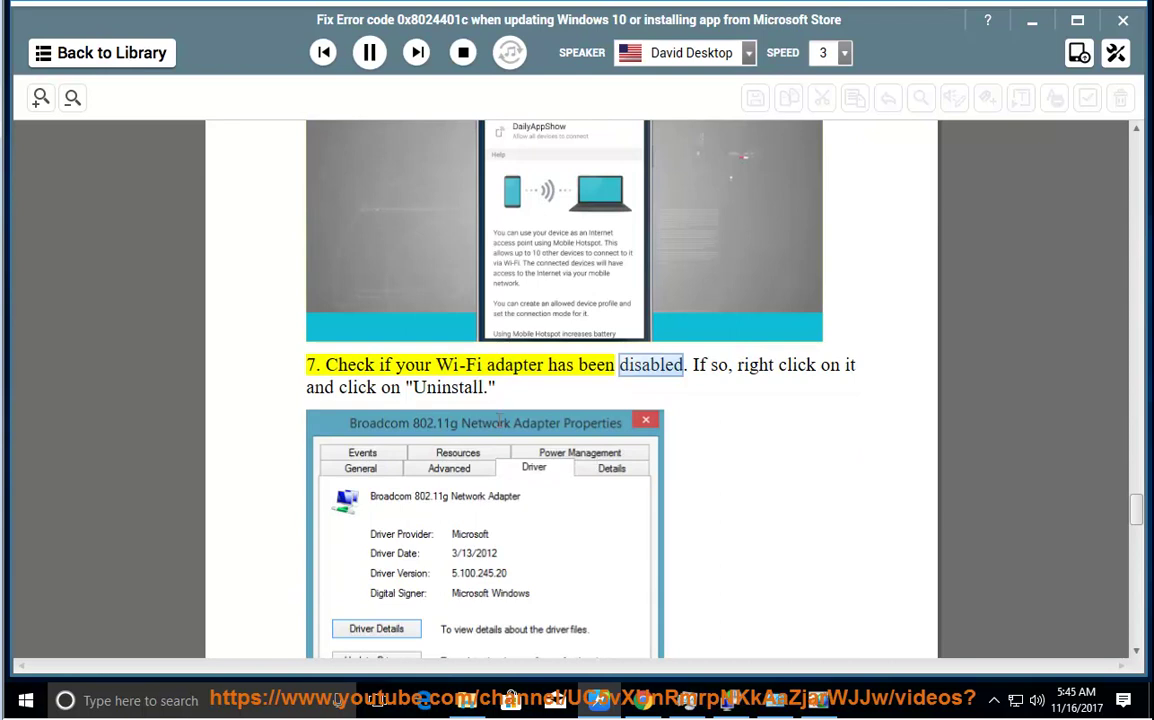
Pause the reader, cancel System Restore, and minimize the guide to reach the desktop
{"action": "left_click", "coordinate": [370, 56]}
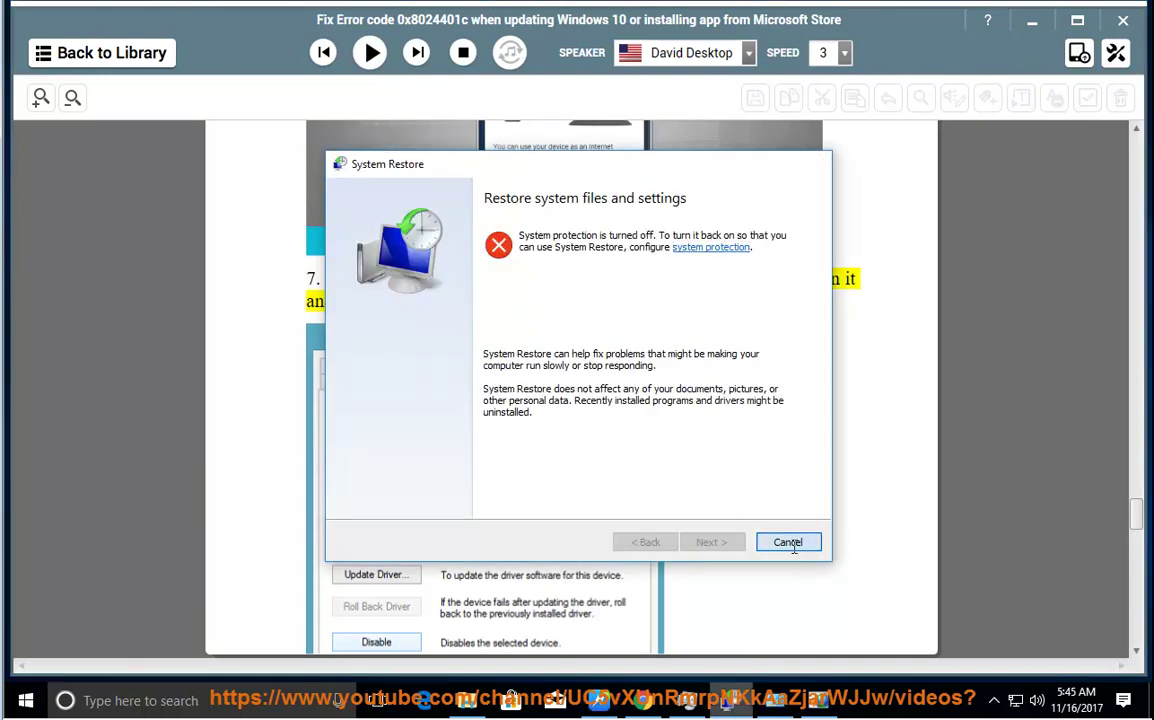
{"action": "left_click", "coordinate": [788, 542]}
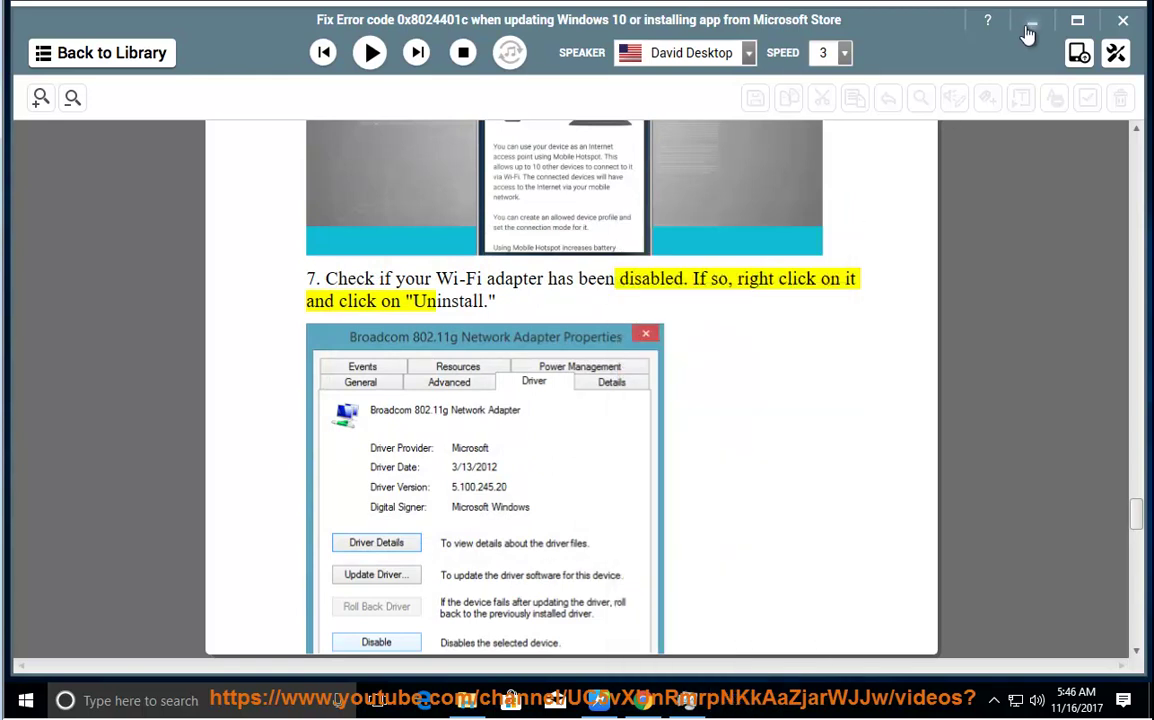
{"action": "left_click", "coordinate": [1030, 28]}
Inspect the Intel network adapter in Computer Management's Device Manager, then return to the guide
{"action": "right_click", "coordinate": [40, 42]}
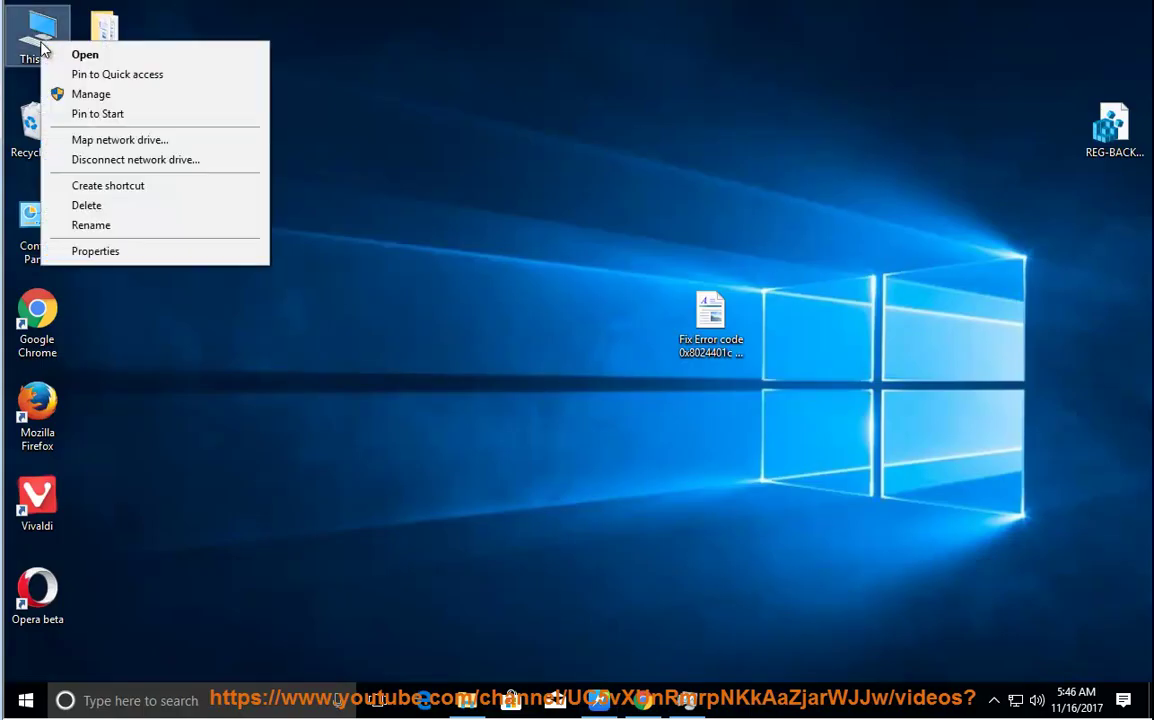
{"action": "left_click", "coordinate": [80, 100]}
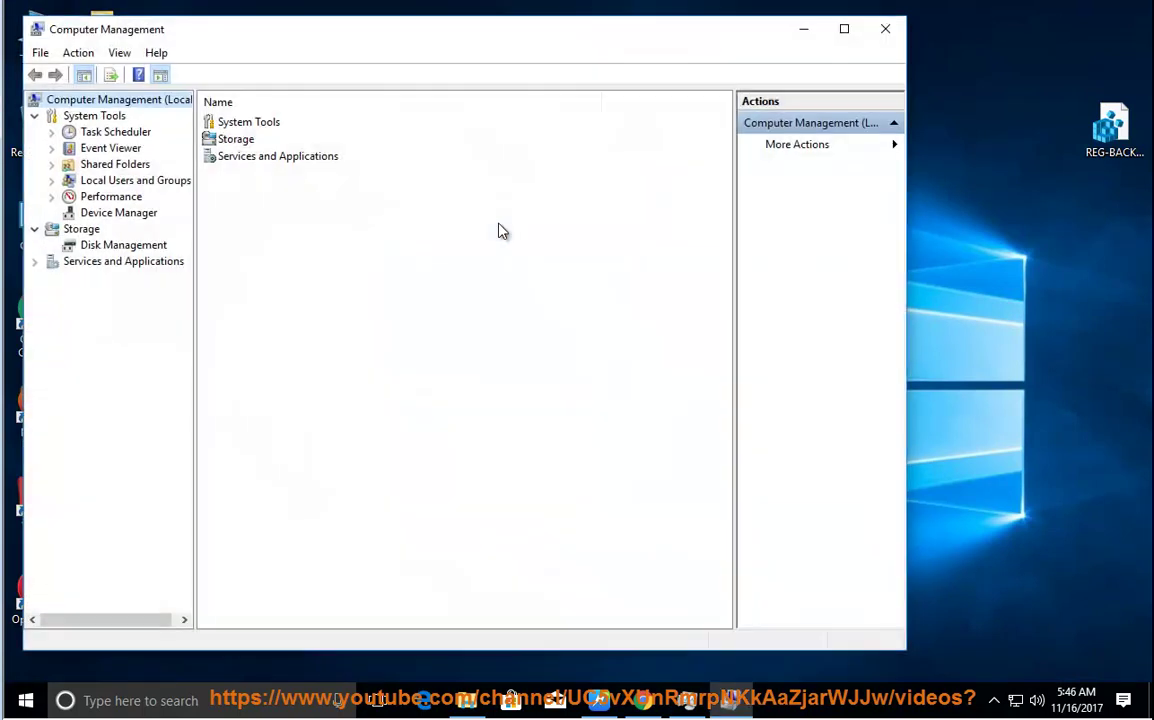
{"action": "left_click", "coordinate": [112, 213]}
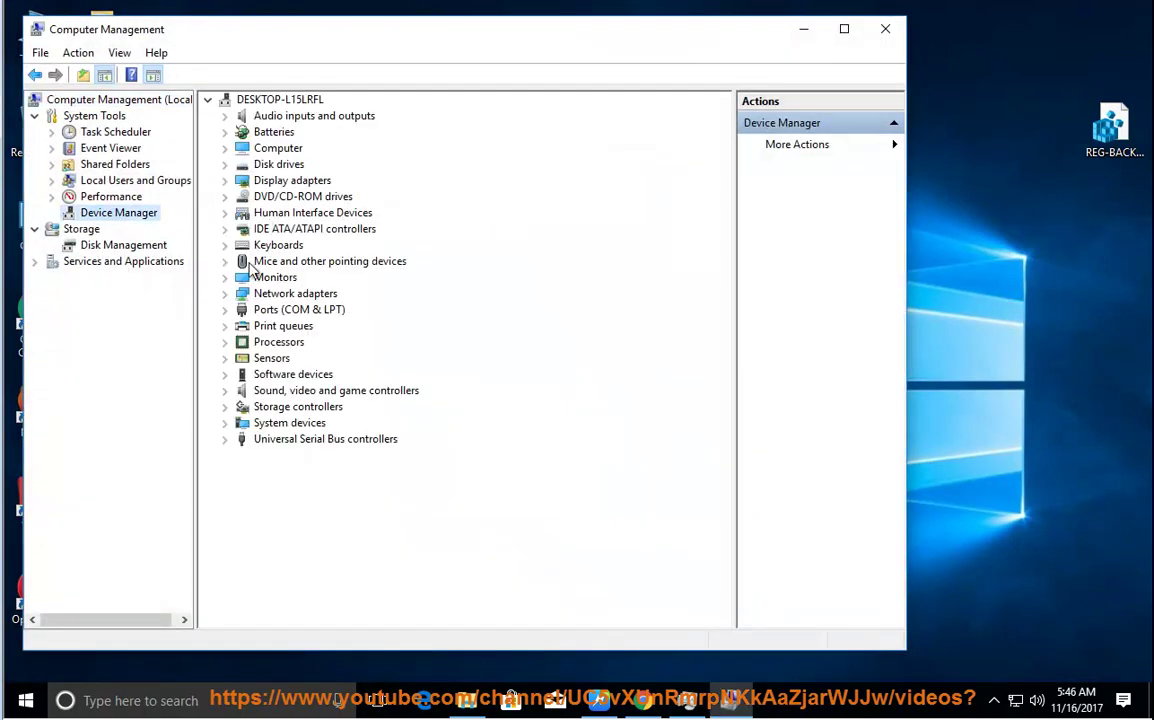
{"action": "left_click", "coordinate": [227, 294]}
{"action": "right_click", "coordinate": [302, 311]}
{"action": "key", "text": "Escape"}
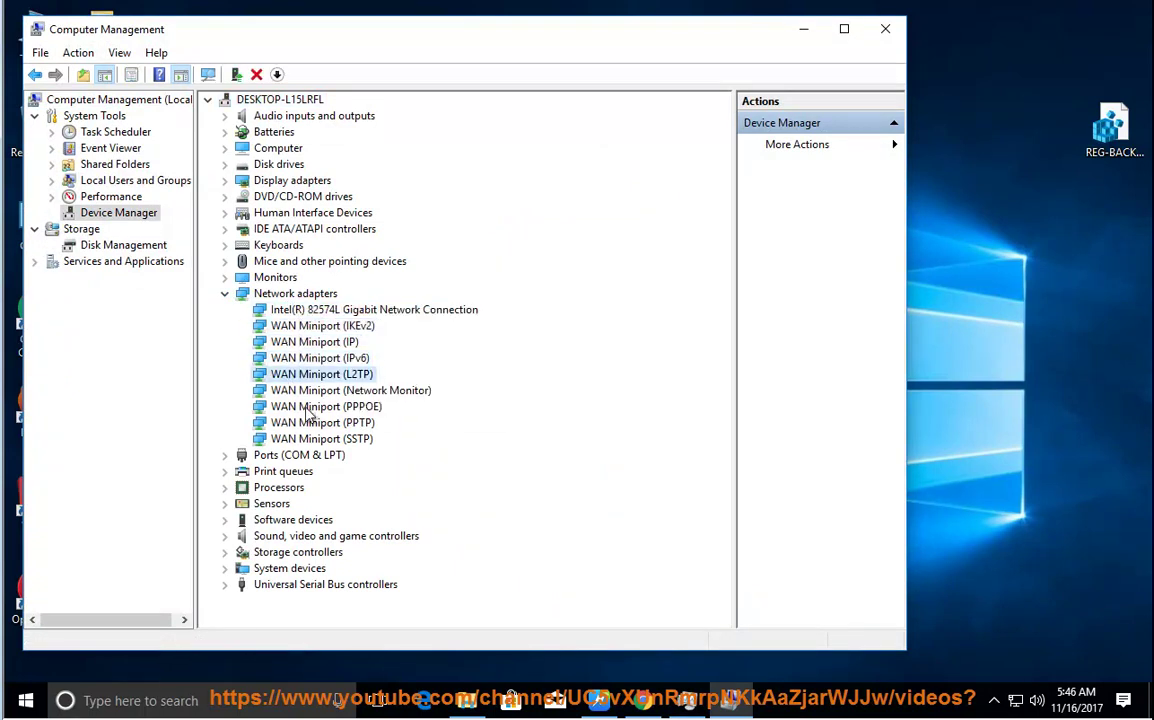
{"action": "key", "text": "alt+Tab"}
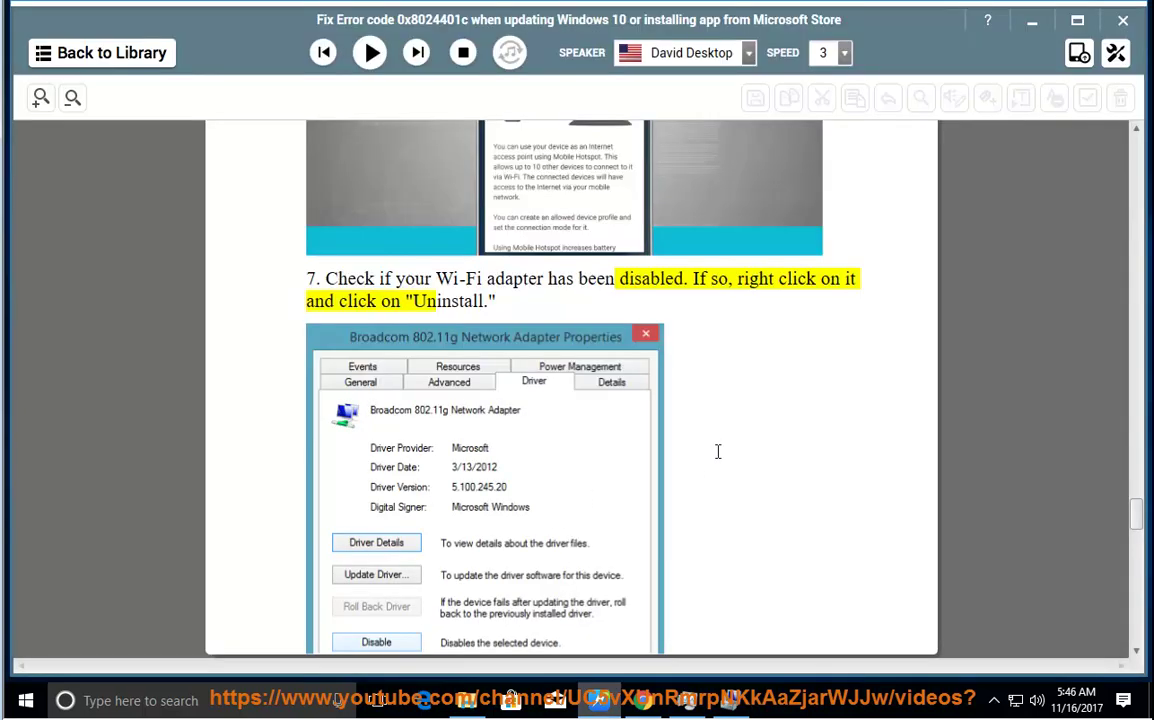
Read steps 8 and 9 aloud, pause at step 10, and select step 9's HKEY_LOCAL_MACHINE path
{"action": "scroll", "coordinate": [717, 451], "scroll_direction": "down", "scroll_amount": 3}
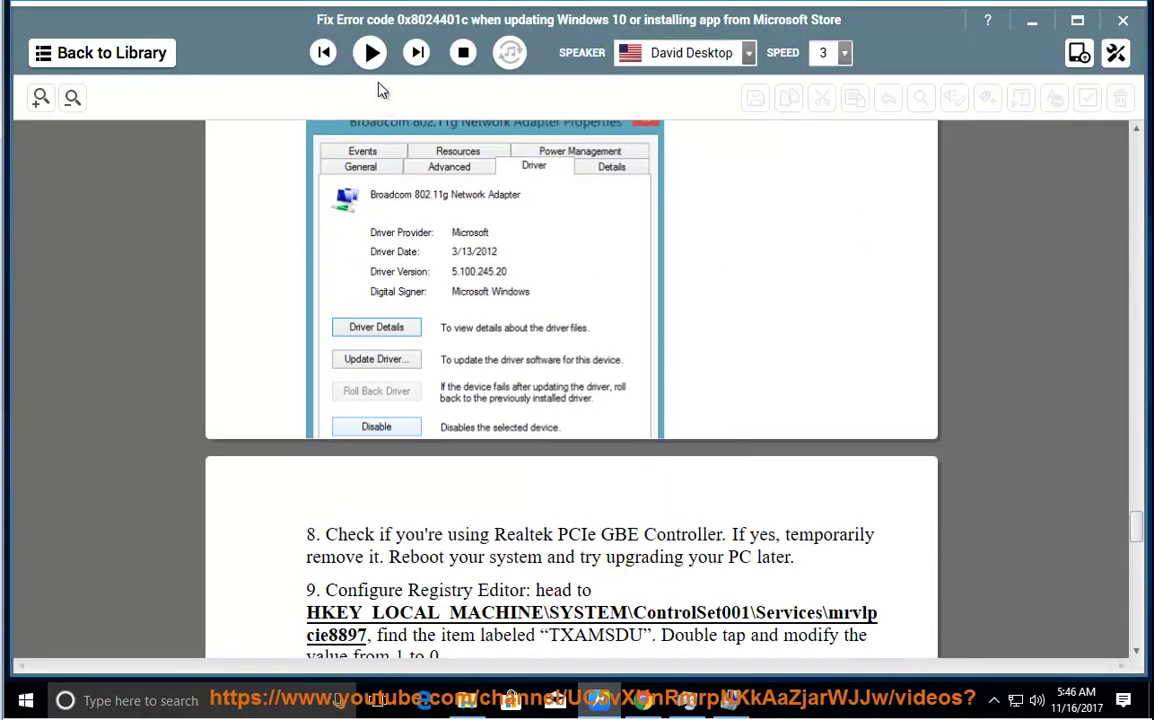
{"action": "left_click", "coordinate": [370, 52]}
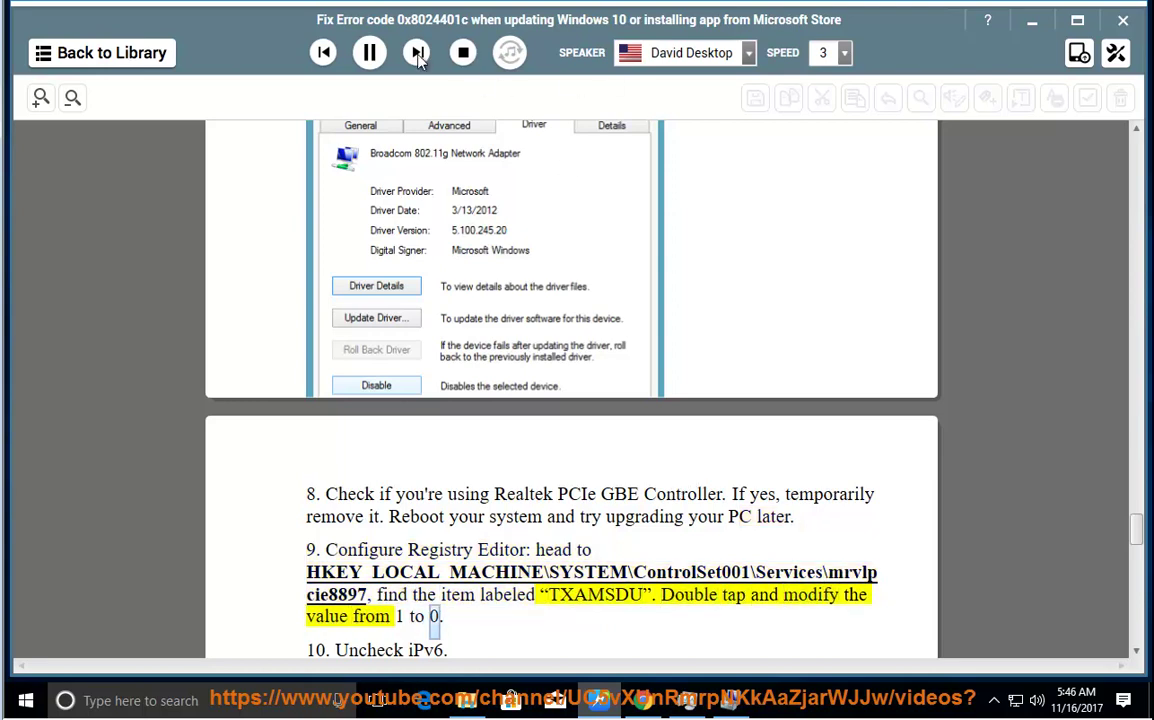
{"action": "left_click", "coordinate": [374, 56]}
{"action": "left_click_drag", "start_coordinate": [368, 578], "coordinate": [296, 566]}
Copy the registry path and launch REGEDIT from the Run box's previous commands, allowing changes
{"action": "right_click", "coordinate": [345, 557]}
{"action": "left_click", "coordinate": [401, 433]}
{"action": "key", "text": "super+r"}
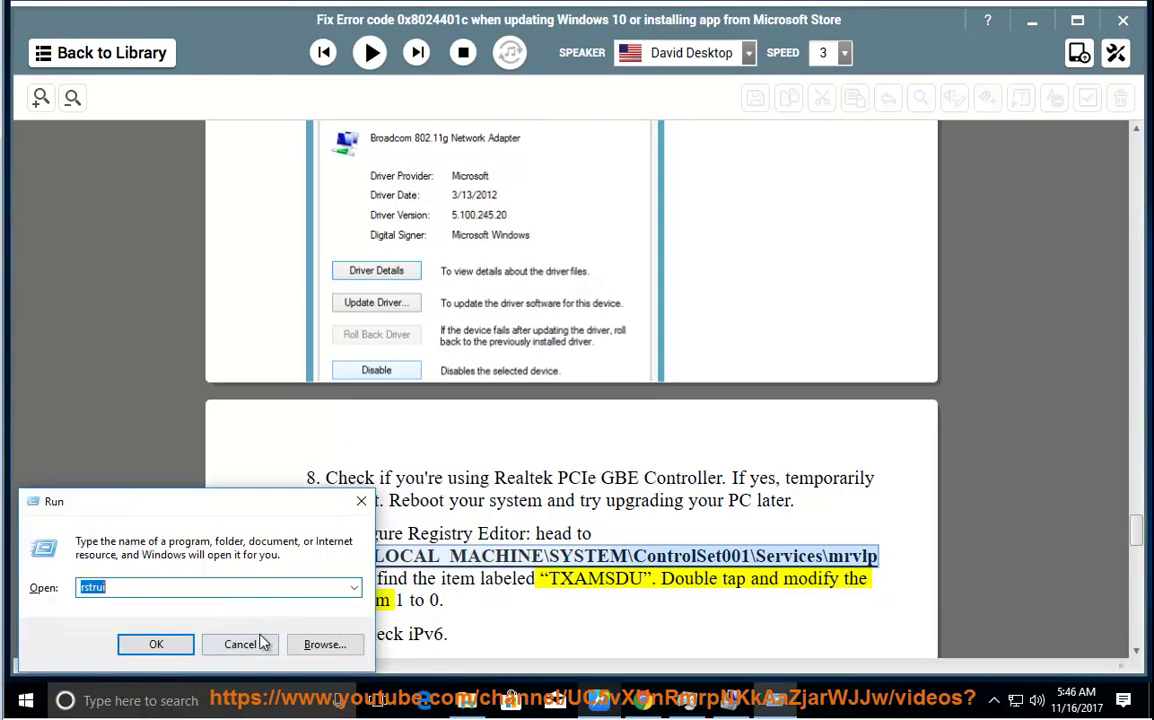
{"action": "left_click", "coordinate": [355, 588]}
{"action": "left_click", "coordinate": [175, 631]}
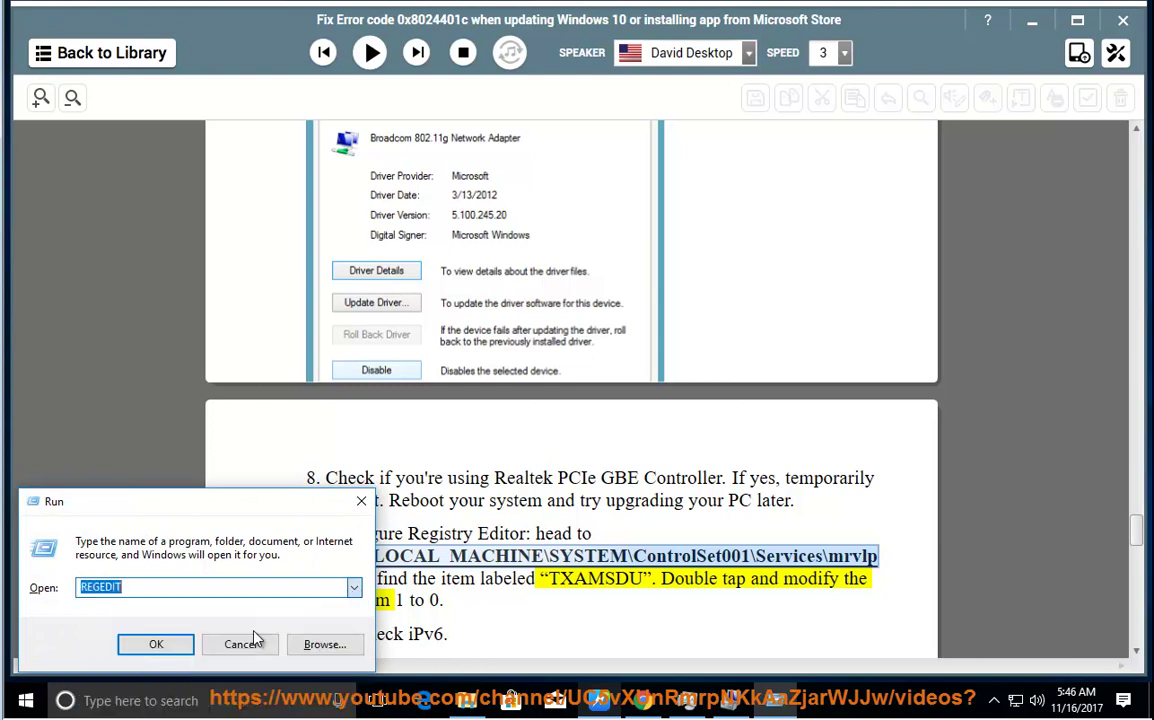
{"action": "left_click", "coordinate": [156, 644]}
{"action": "left_click", "coordinate": [500, 471]}
Paste the copied registry path into Registry Editor's address bar and go there
{"action": "left_click", "coordinate": [451, 89]}
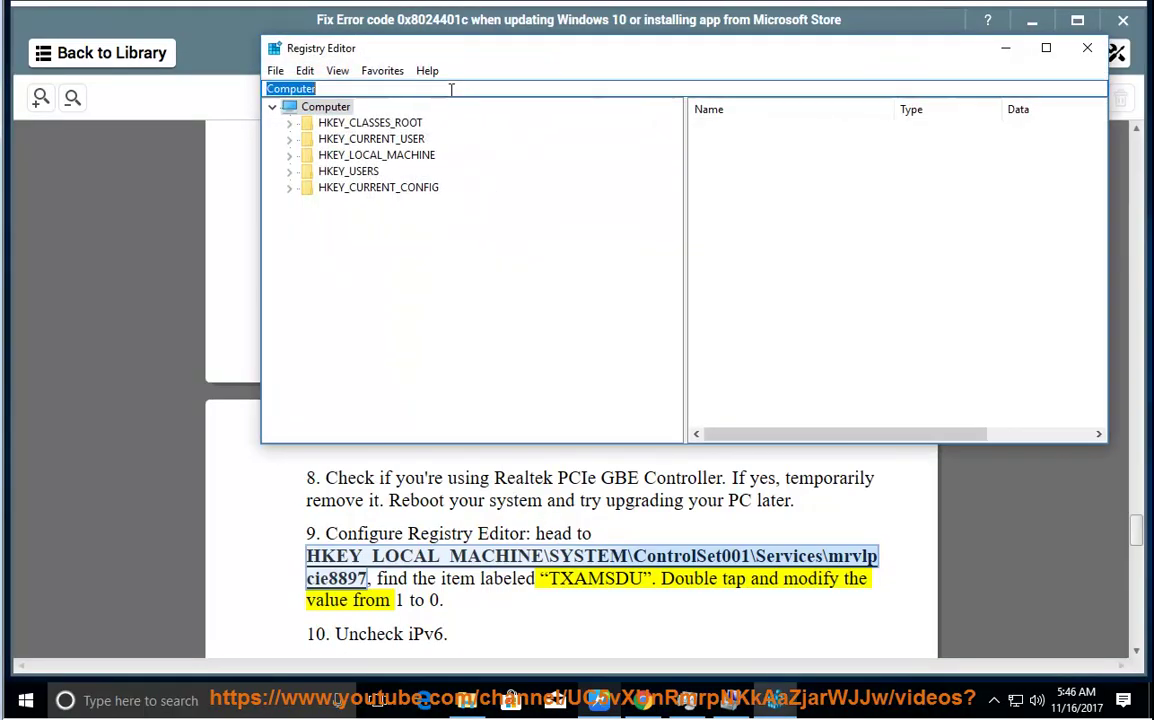
{"action": "right_click", "coordinate": [280, 82]}
{"action": "left_click", "coordinate": [352, 165]}
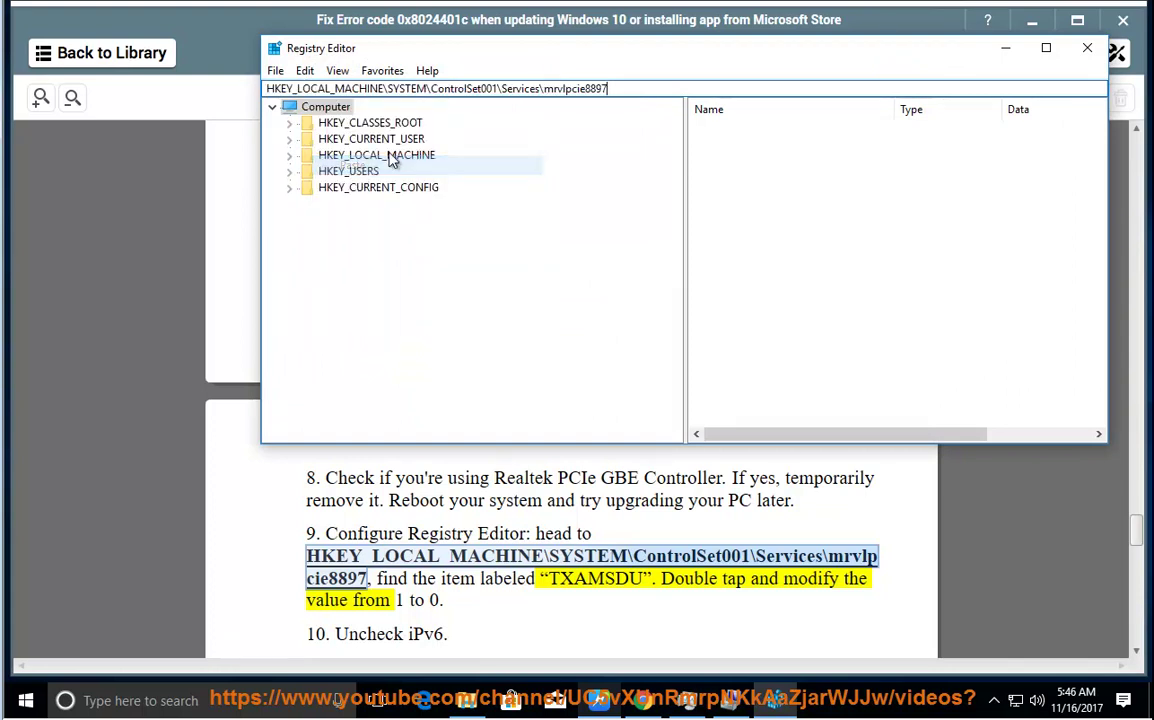
{"action": "key", "text": "Return"}
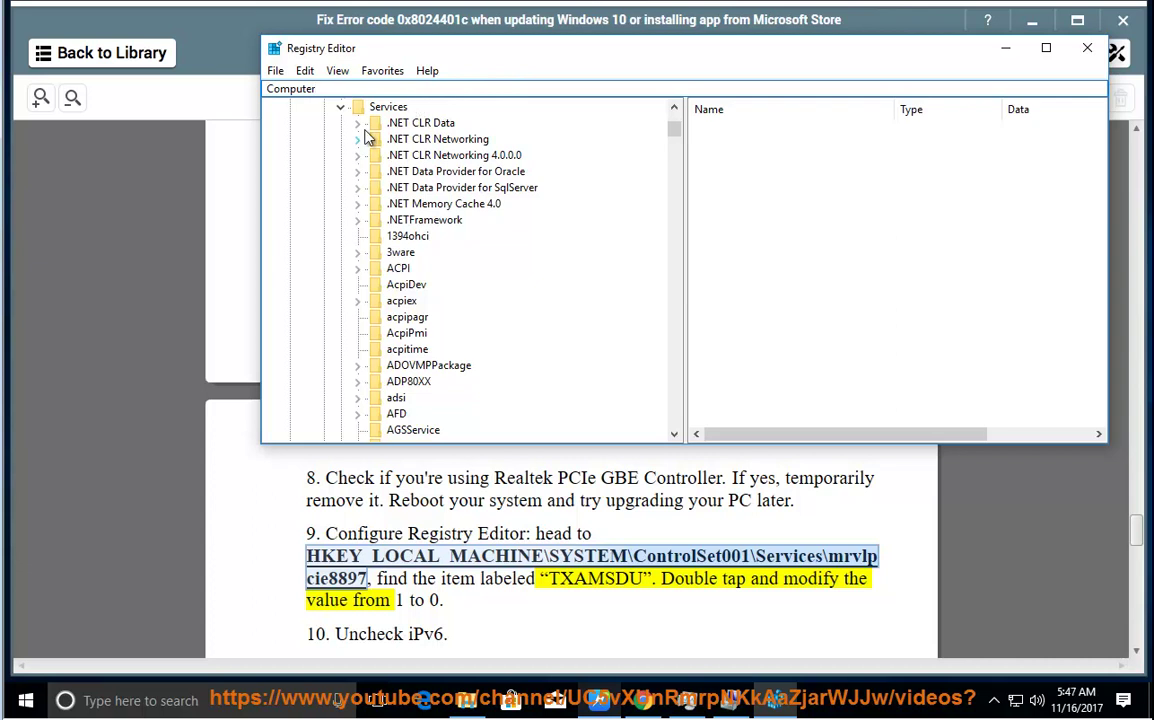
Navigate the tree to HKEY_LOCAL_MACHINE\SYSTEM\ControlSet001\Services and expand its subkeys
{"action": "left_click", "coordinate": [340, 106]}
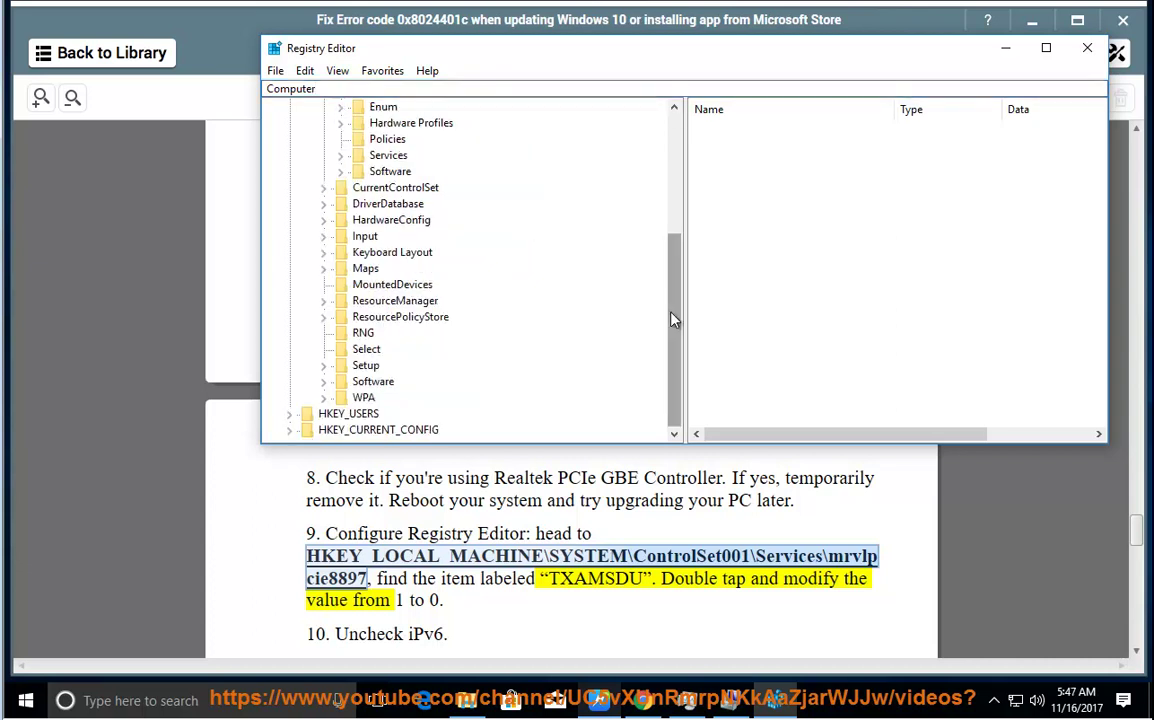
{"action": "left_click_drag", "start_coordinate": [672, 319], "coordinate": [668, 132]}
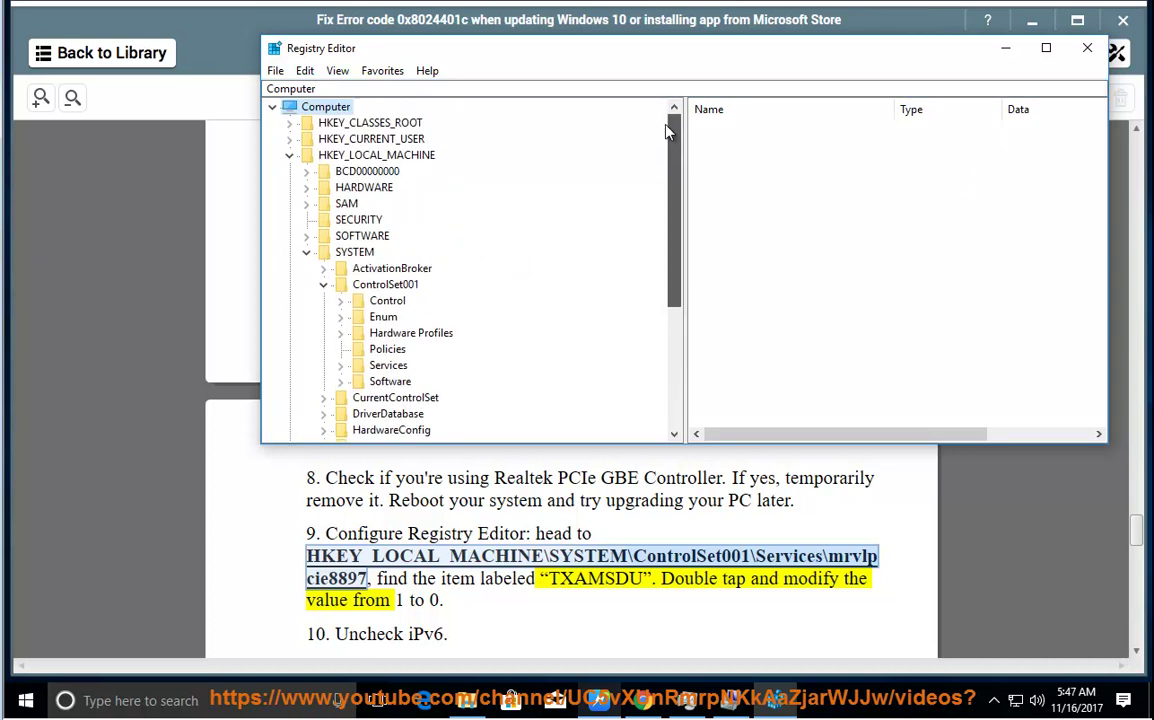
{"action": "left_click", "coordinate": [355, 156]}
{"action": "left_click", "coordinate": [354, 253]}
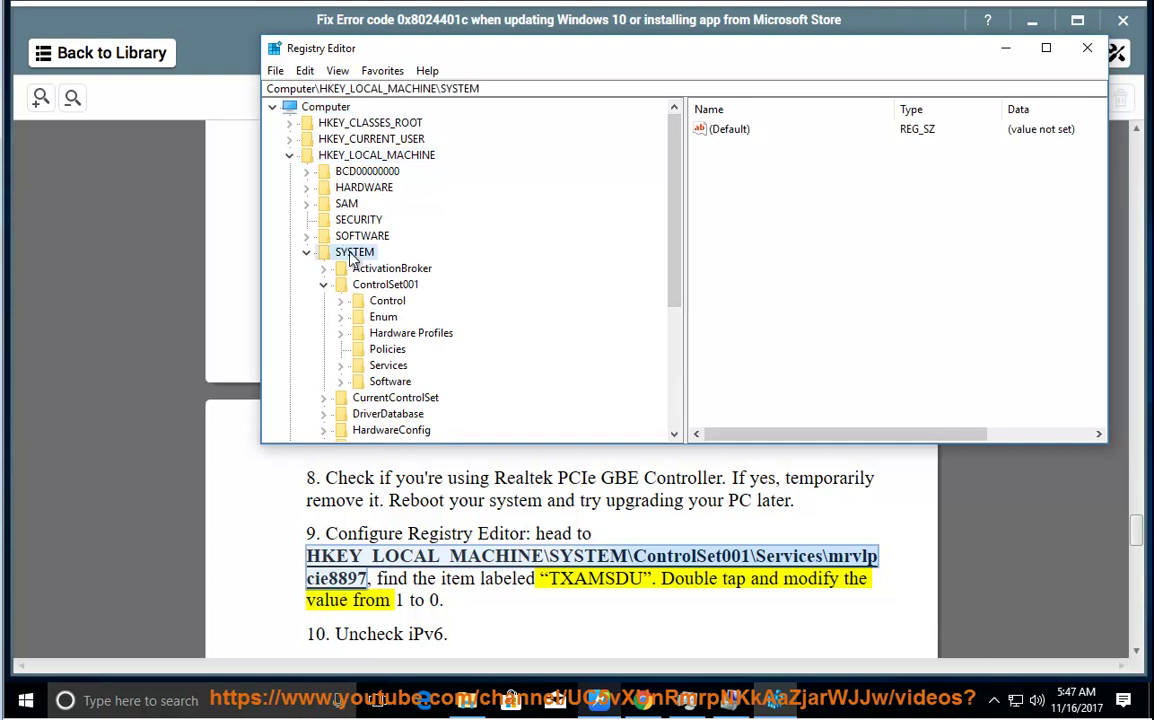
{"action": "left_click", "coordinate": [324, 285]}
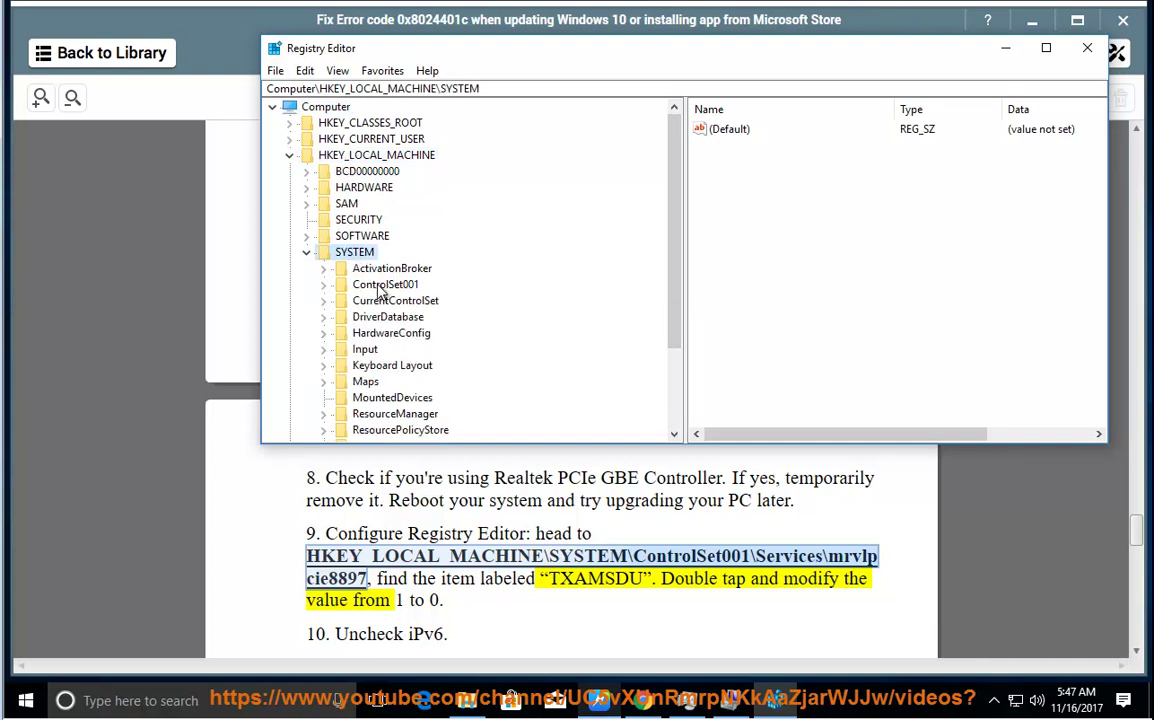
{"action": "left_click", "coordinate": [376, 284]}
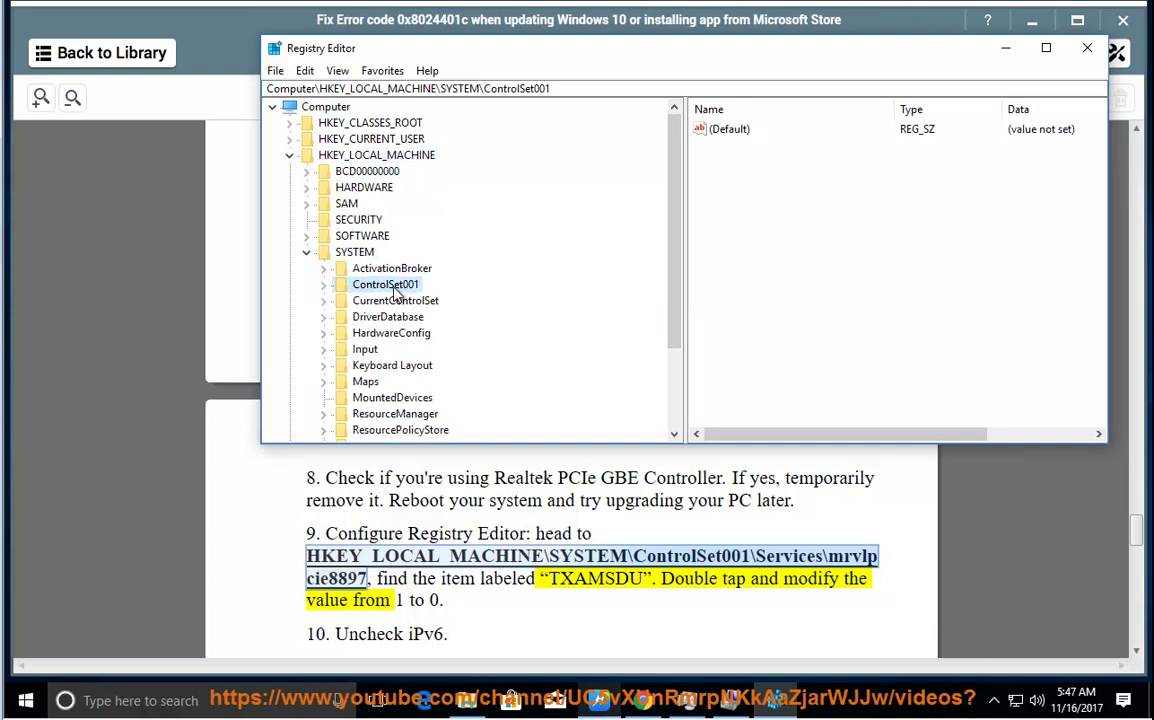
{"action": "left_click", "coordinate": [325, 286]}
{"action": "left_click", "coordinate": [390, 366]}
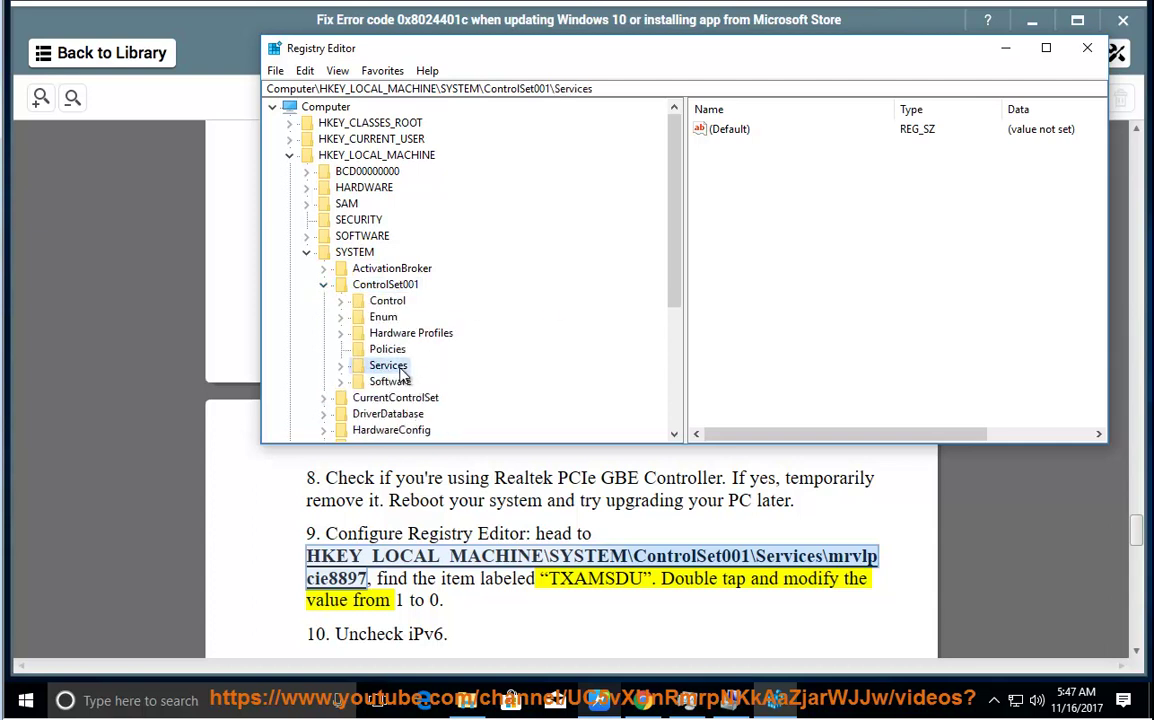
{"action": "double_click", "coordinate": [401, 368]}
Browse the AGSService, MpKsl4589a0fa, mrxsmb10 and mrxsmb keys, then bring back the guide
{"action": "left_click", "coordinate": [413, 429]}
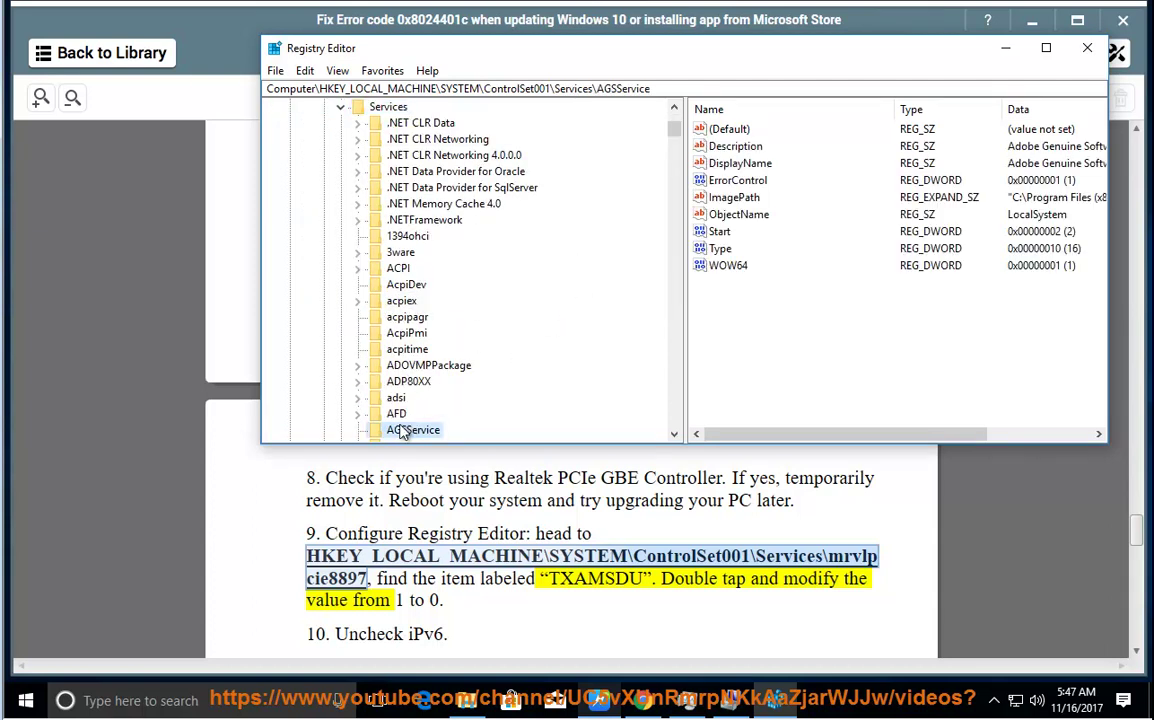
{"action": "scroll", "coordinate": [380, 380], "scroll_direction": "down", "scroll_amount": 15}
{"action": "left_click_drag", "start_coordinate": [675, 160], "coordinate": [676, 238]}
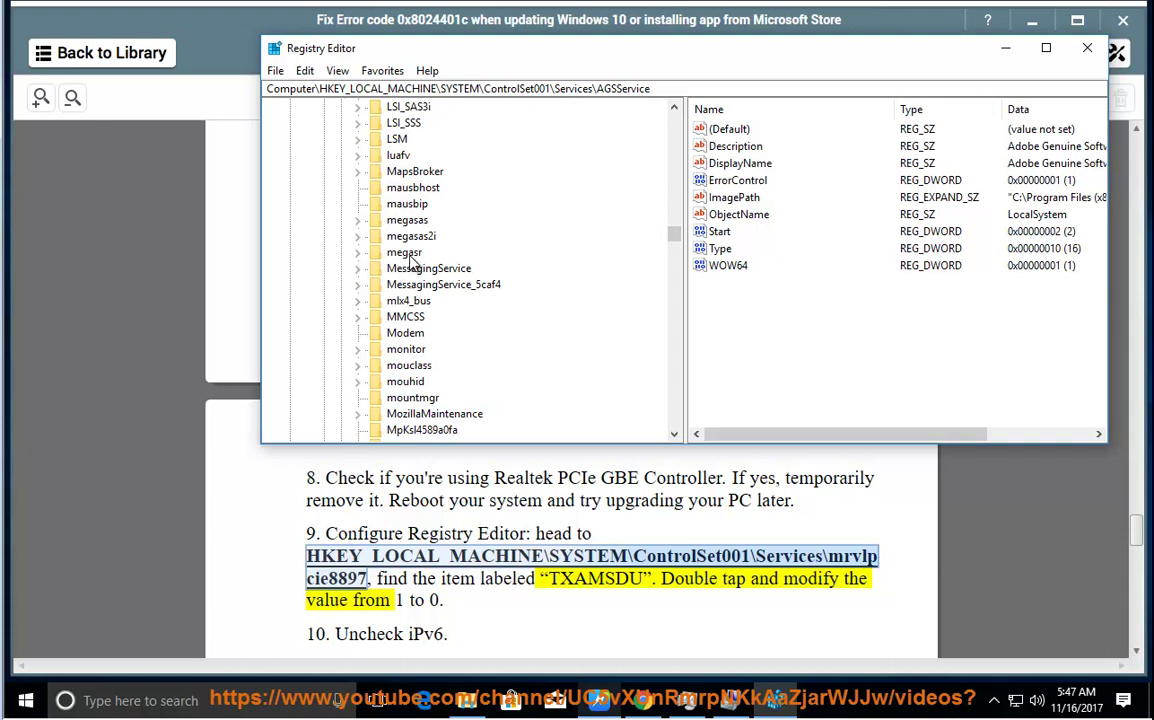
{"action": "left_click", "coordinate": [412, 429]}
{"action": "scroll", "coordinate": [411, 405], "scroll_direction": "down", "scroll_amount": 3}
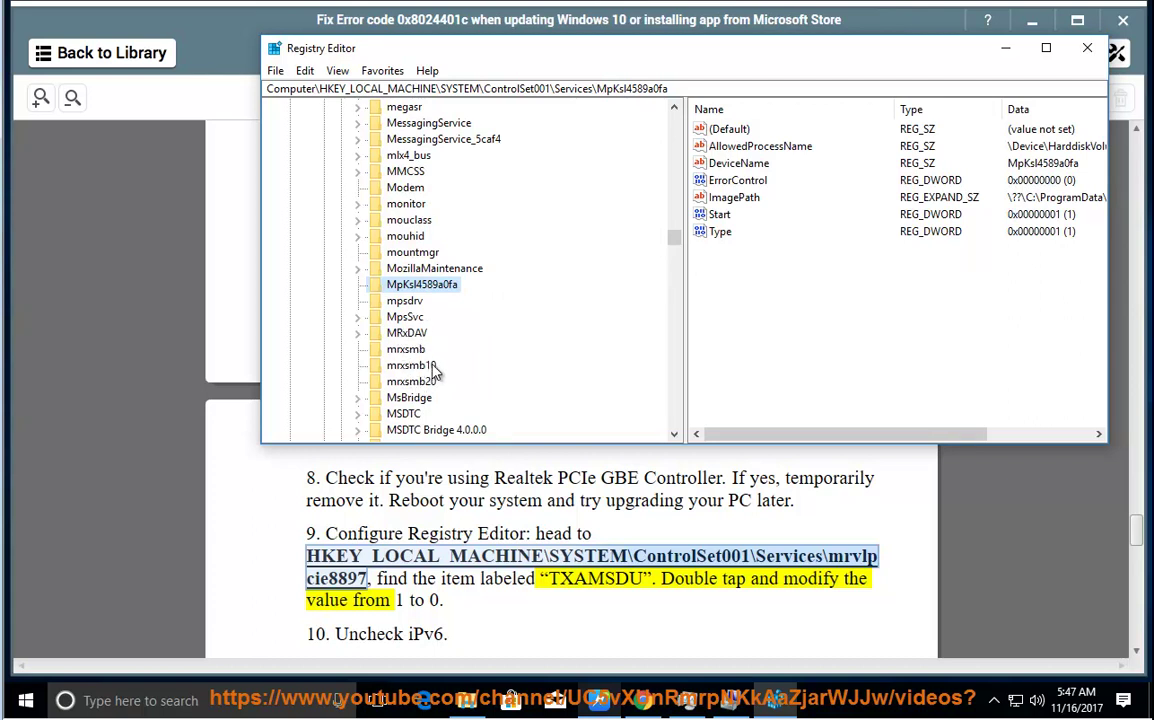
{"action": "left_click", "coordinate": [425, 367]}
{"action": "left_click", "coordinate": [405, 351]}
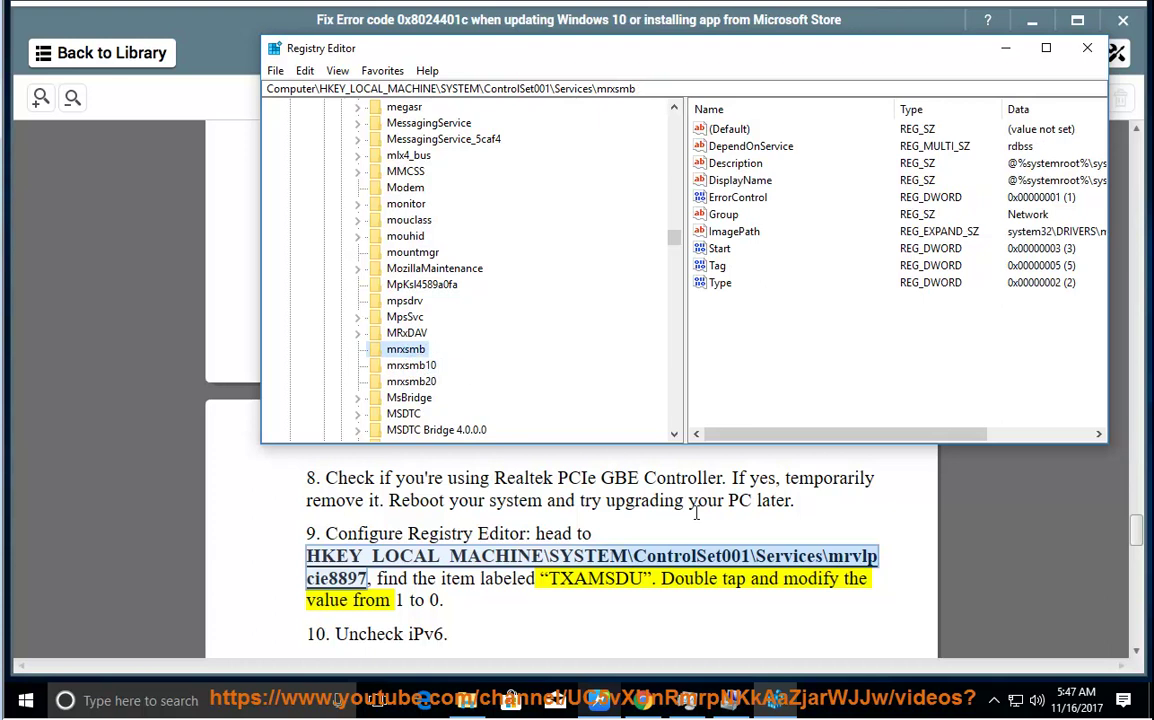
{"action": "left_click", "coordinate": [813, 557]}
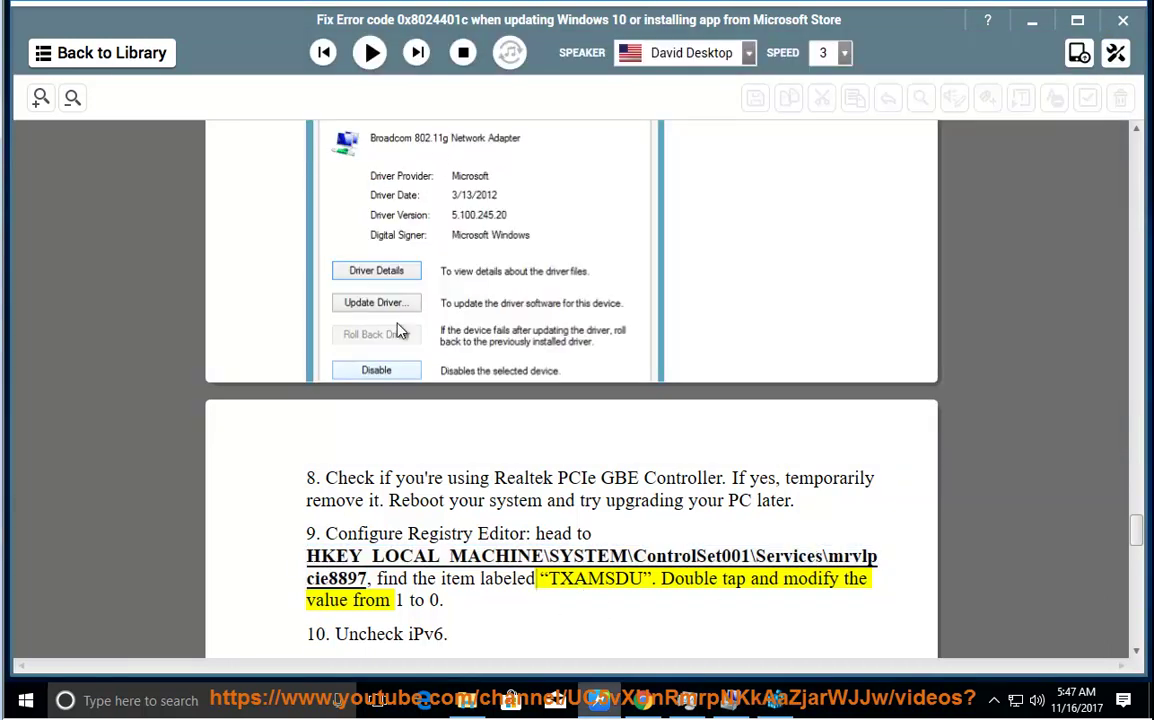
Read step 10 'Uncheck iPv6' aloud, select it, and open Network and Sharing Center from the tray
{"action": "key", "text": "space"}
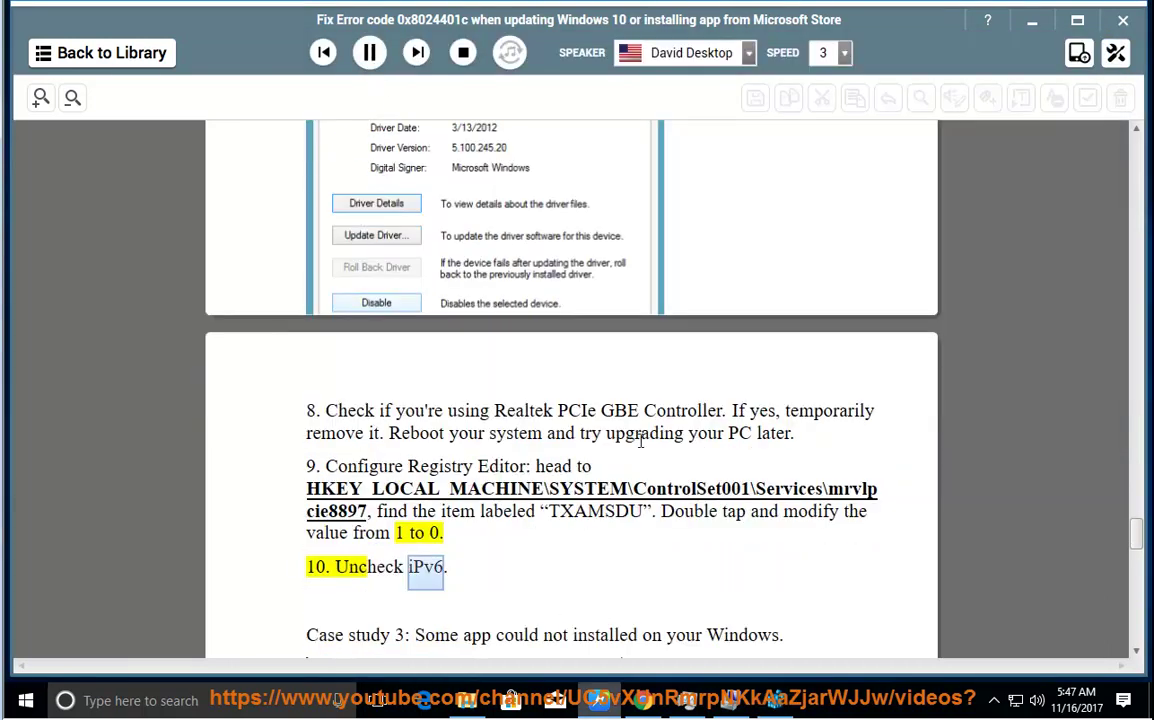
{"action": "left_click", "coordinate": [372, 56]}
{"action": "left_click_drag", "start_coordinate": [474, 565], "coordinate": [341, 566]}
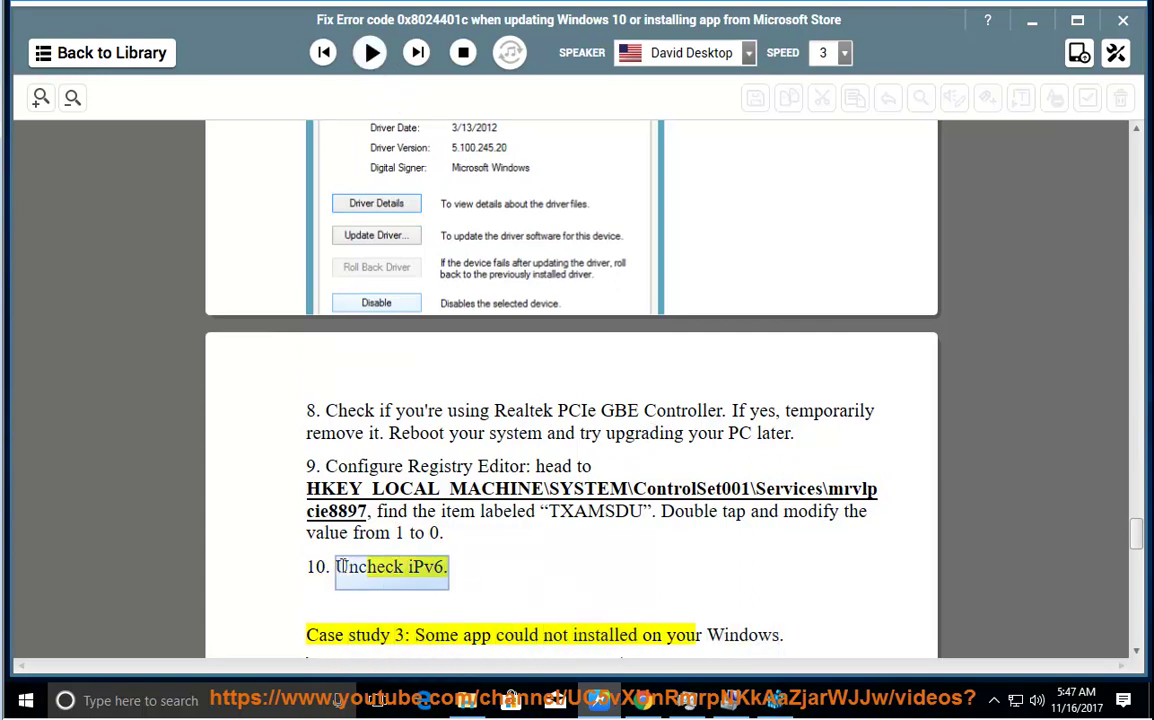
{"action": "right_click", "coordinate": [1015, 700]}
{"action": "left_click", "coordinate": [930, 630]}
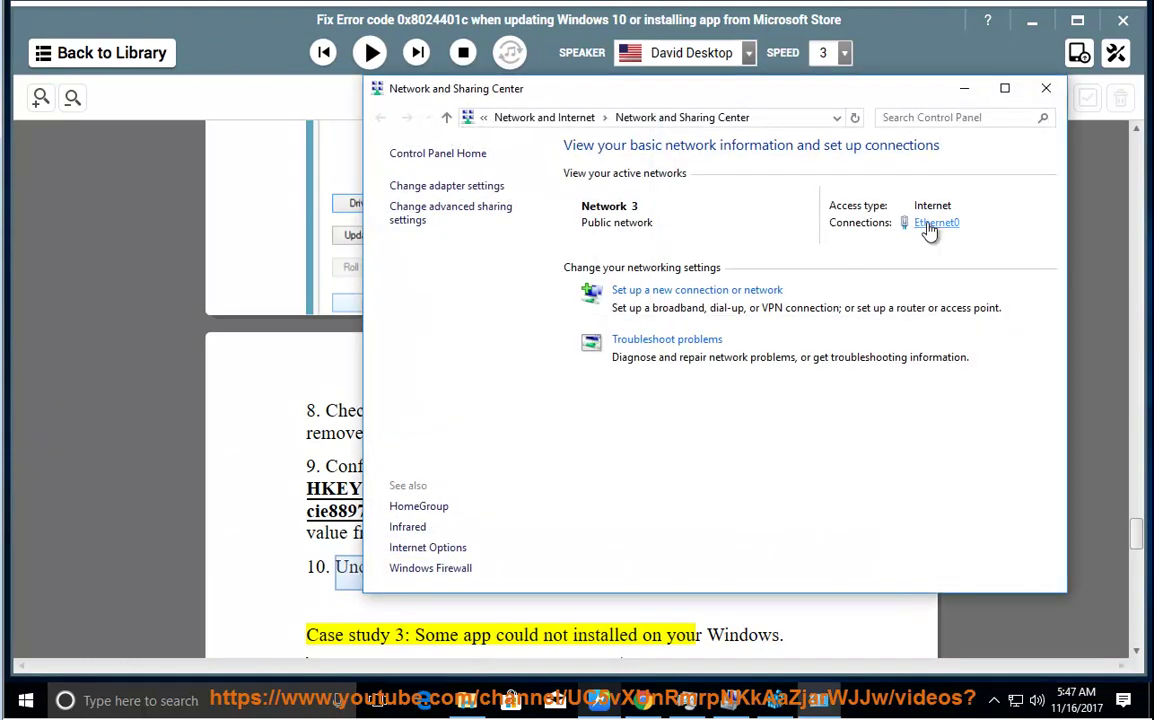
Uncheck Internet Protocol Version 6 (TCP/IPv6) in Ethernet0 Properties, close the dialogs, and minimize the window
{"action": "left_click", "coordinate": [933, 223]}
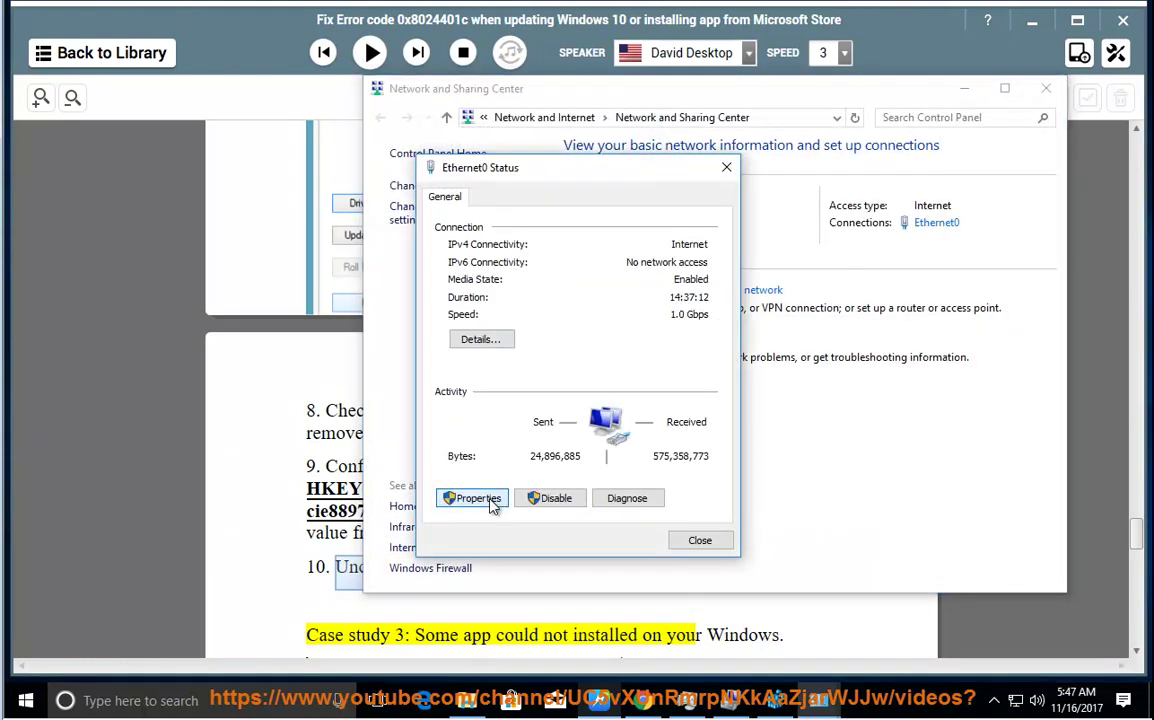
{"action": "left_click", "coordinate": [476, 498]}
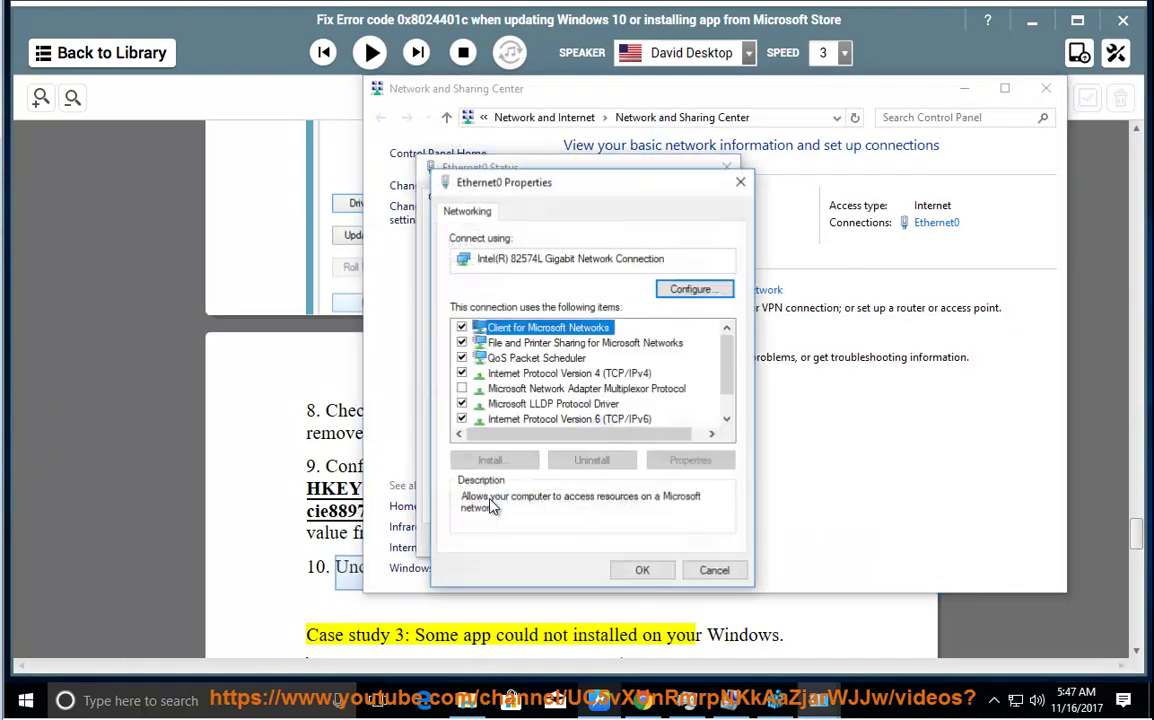
{"action": "left_click", "coordinate": [462, 420]}
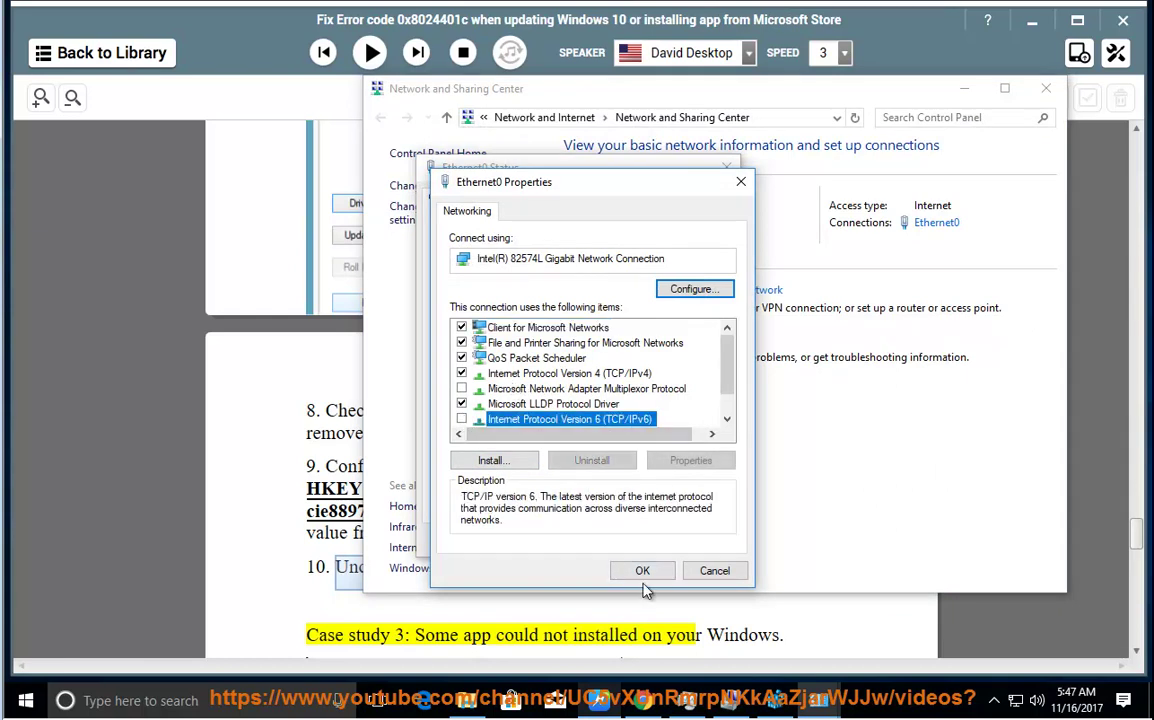
{"action": "left_click", "coordinate": [715, 571]}
{"action": "key", "text": "Escape"}
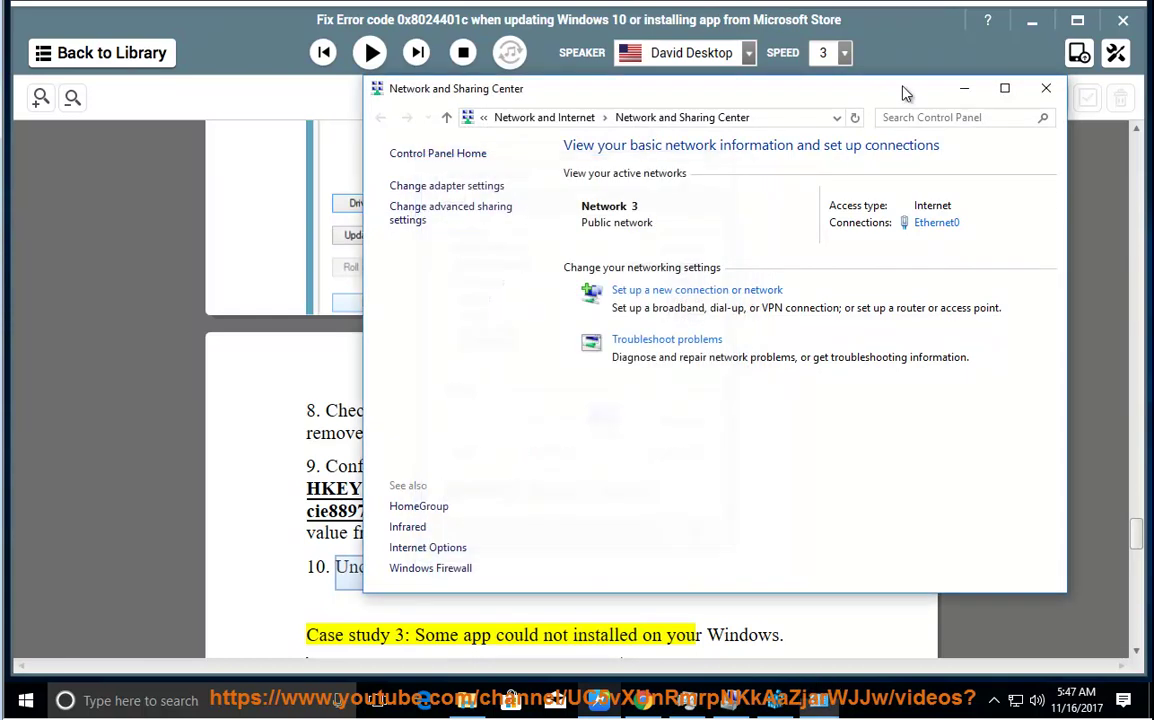
{"action": "left_click", "coordinate": [964, 88]}
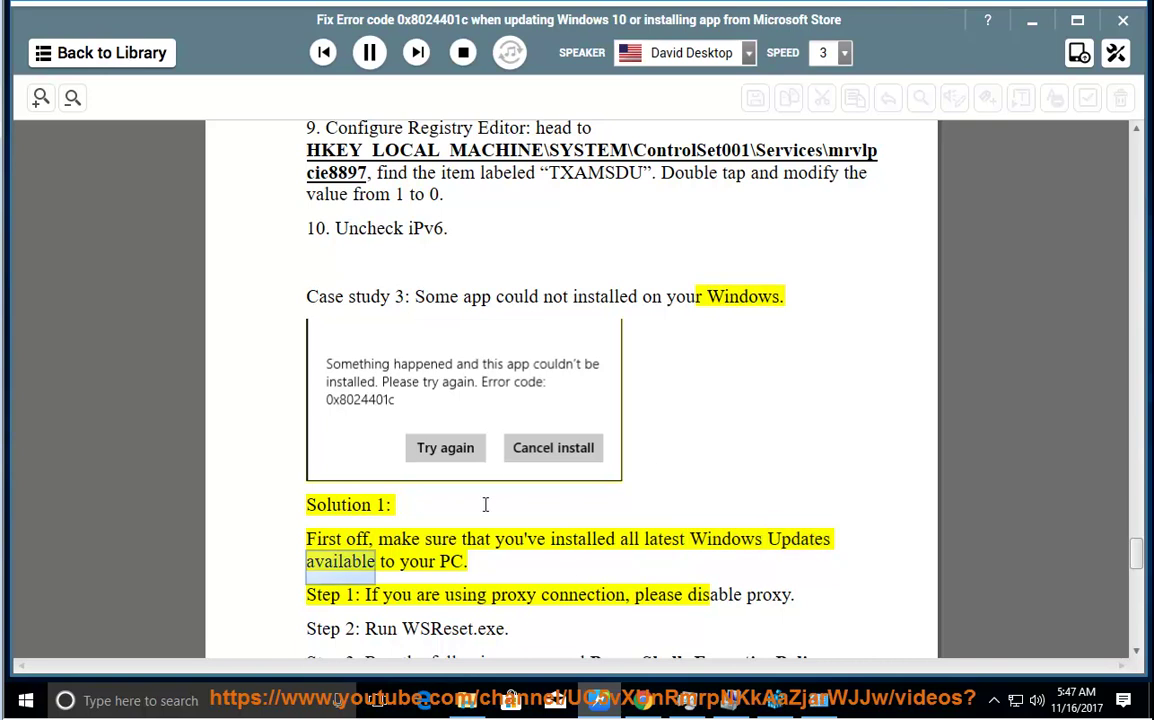
Pause the read-aloud and view the Windows Update page under Settings > Update & security
{"action": "left_click", "coordinate": [369, 52]}
{"action": "key", "text": "super"}
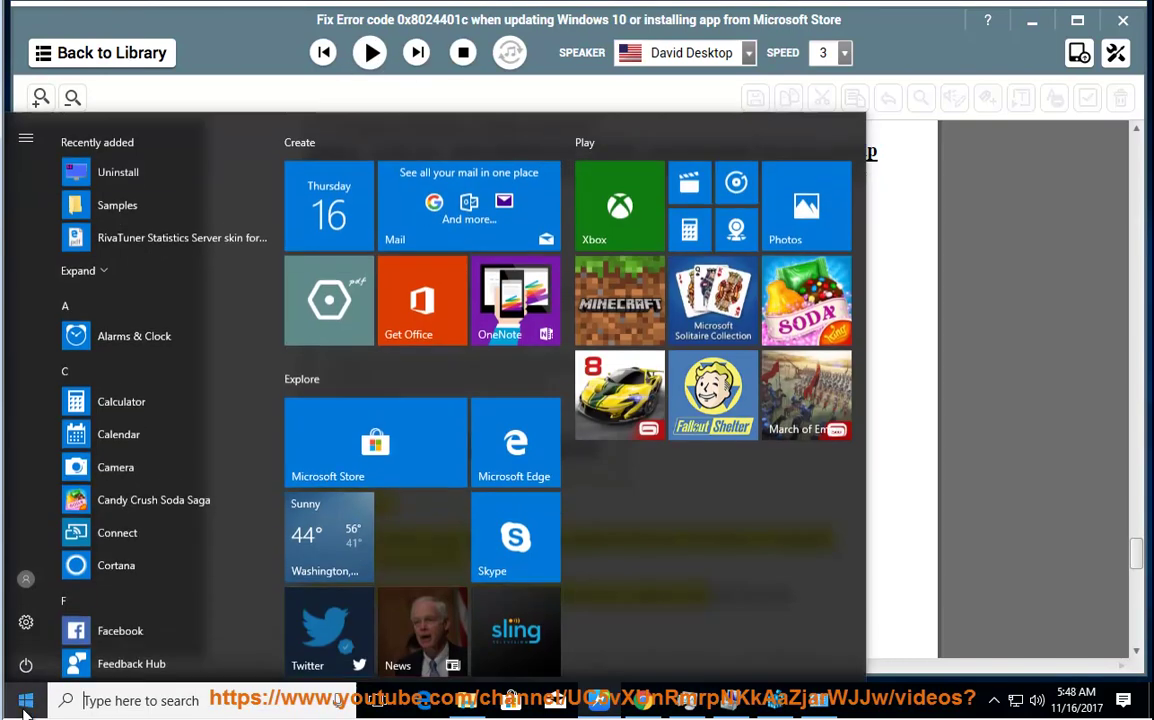
{"action": "left_click", "coordinate": [26, 619]}
{"action": "scroll", "coordinate": [708, 484], "scroll_direction": "down", "scroll_amount": 2}
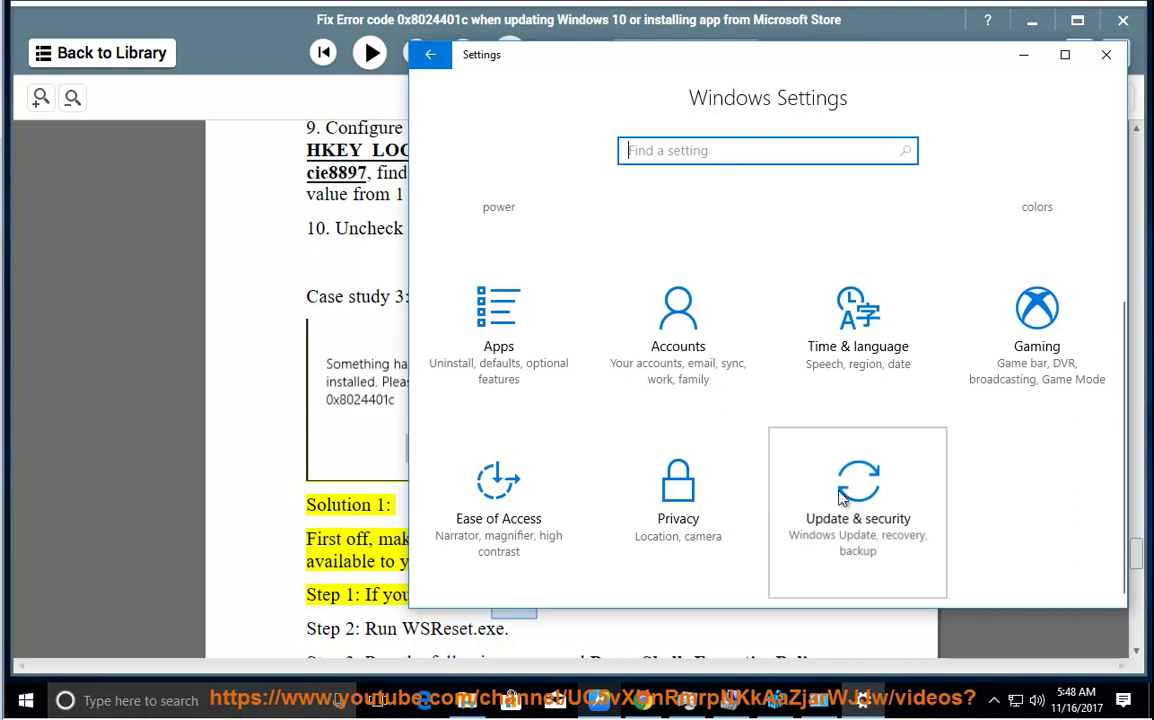
{"action": "left_click", "coordinate": [390, 518]}
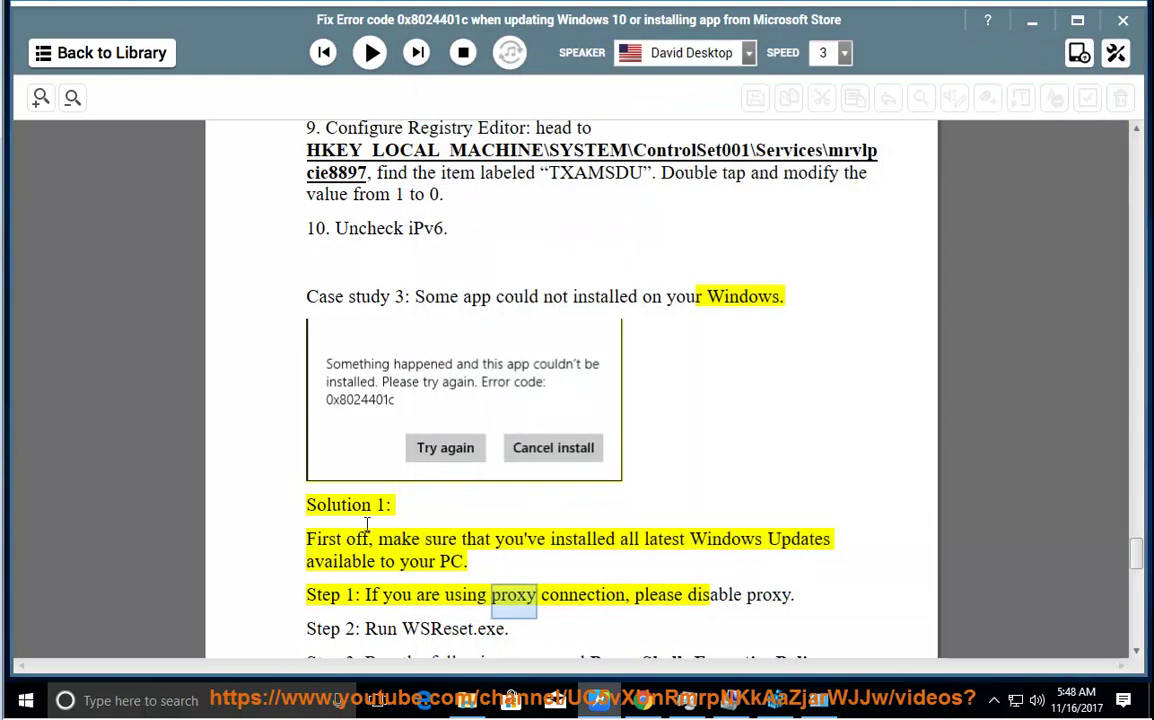
{"action": "left_click", "coordinate": [26, 700]}
{"action": "left_click", "coordinate": [27, 622]}
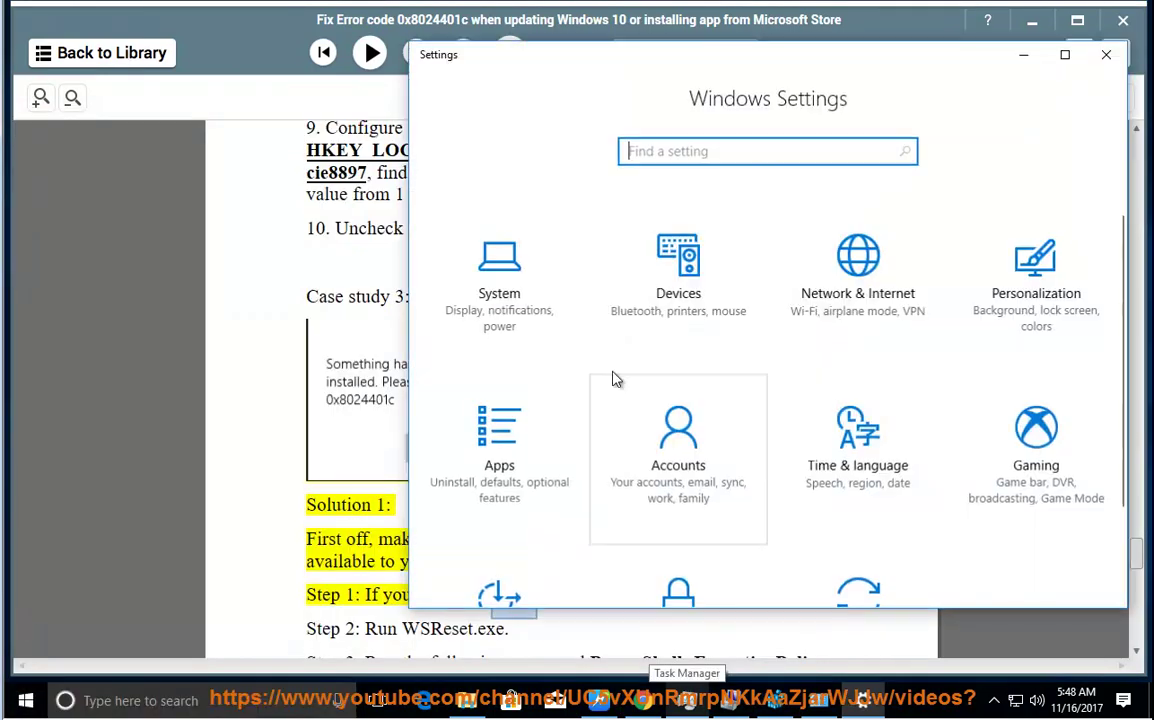
{"action": "scroll", "coordinate": [880, 560], "scroll_direction": "down", "scroll_amount": 3}
{"action": "left_click", "coordinate": [848, 512]}
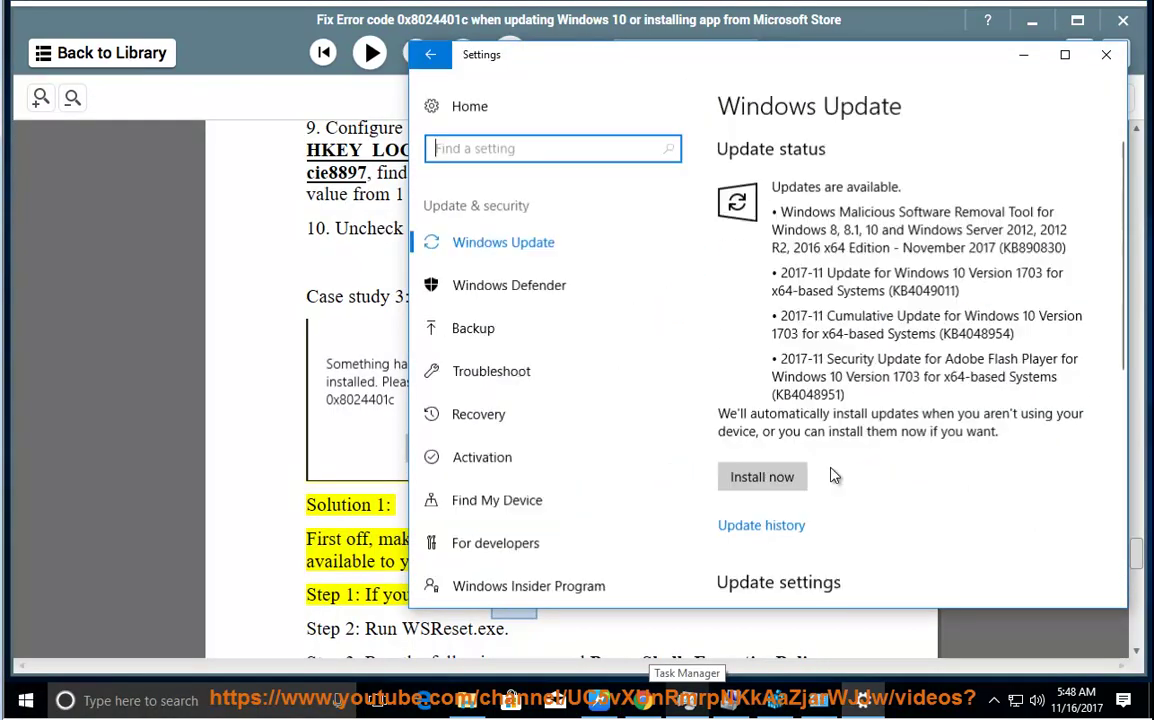
Resume reading the guide aloud, select the sentence about proxy connections, and start a Windows search
{"action": "left_click", "coordinate": [372, 505]}
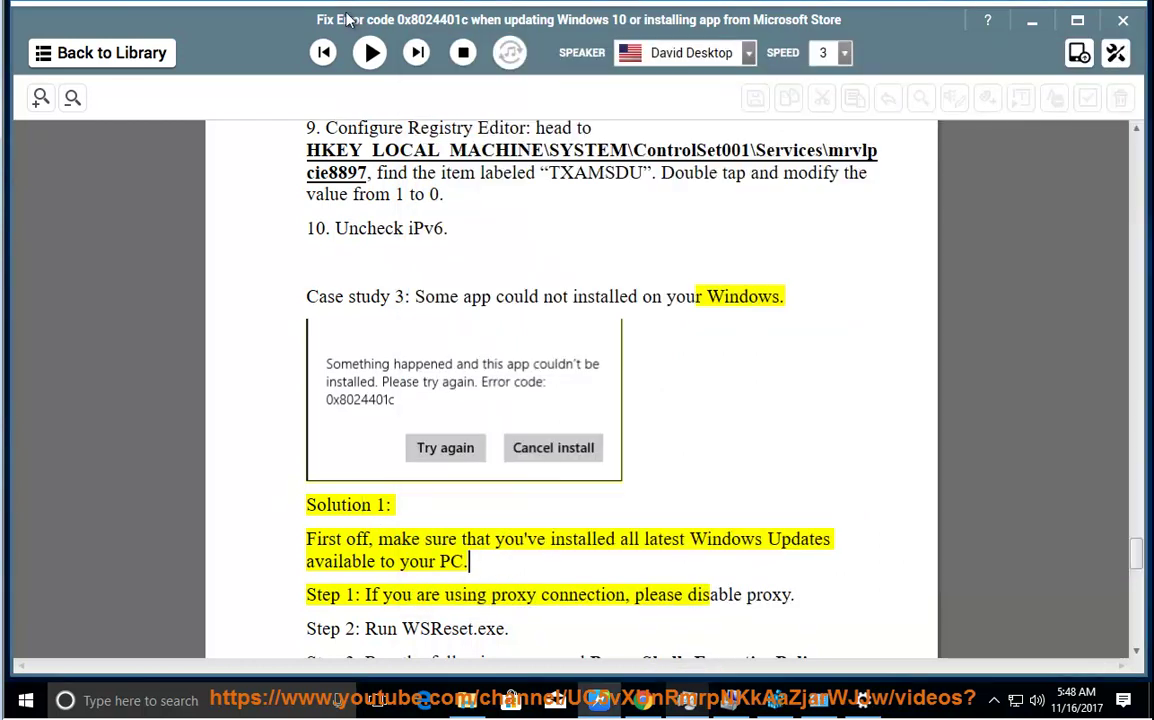
{"action": "left_click", "coordinate": [365, 53]}
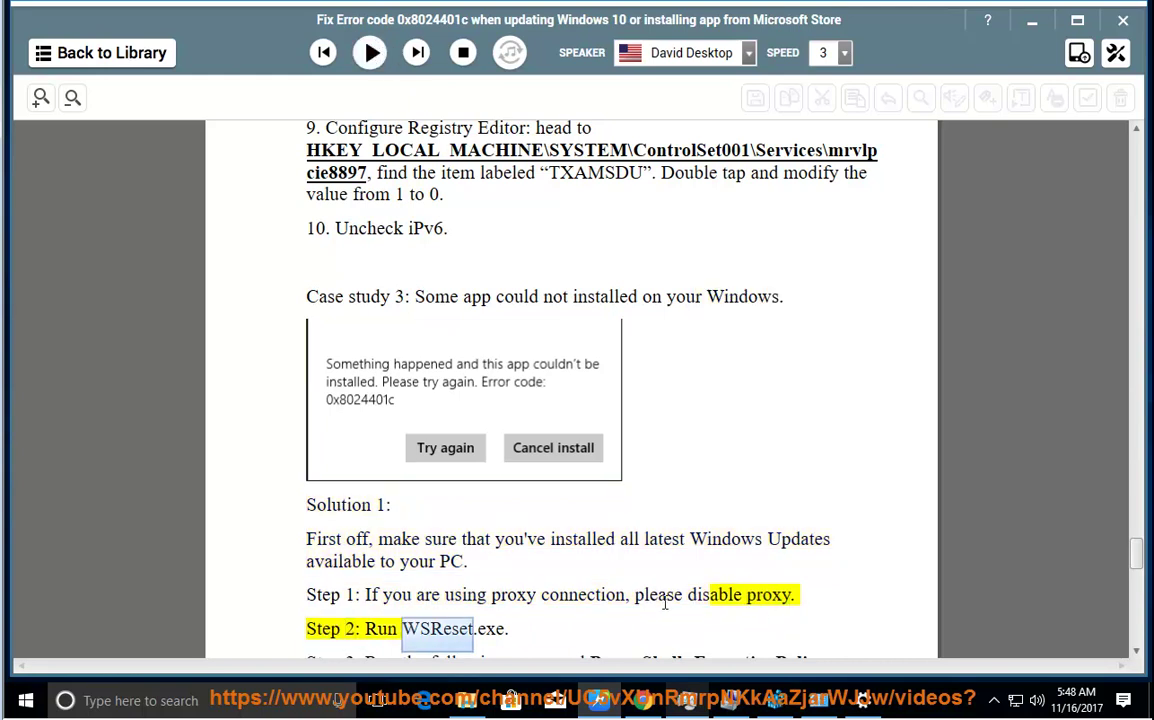
{"action": "left_click_drag", "start_coordinate": [633, 597], "coordinate": [363, 597]}
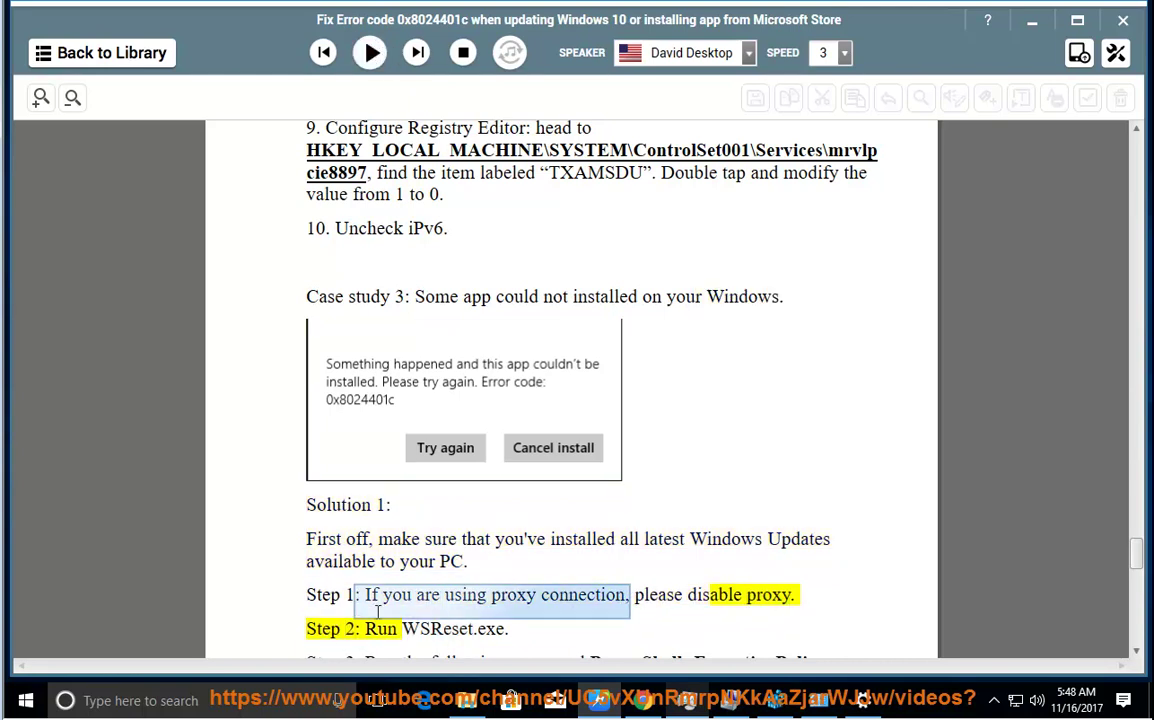
{"action": "left_click", "coordinate": [235, 704]}
Launch Internet Explorer by searching 'IE', dismiss the IE 11 setup prompt, and open Internet Options
{"action": "type", "text": "IE"}
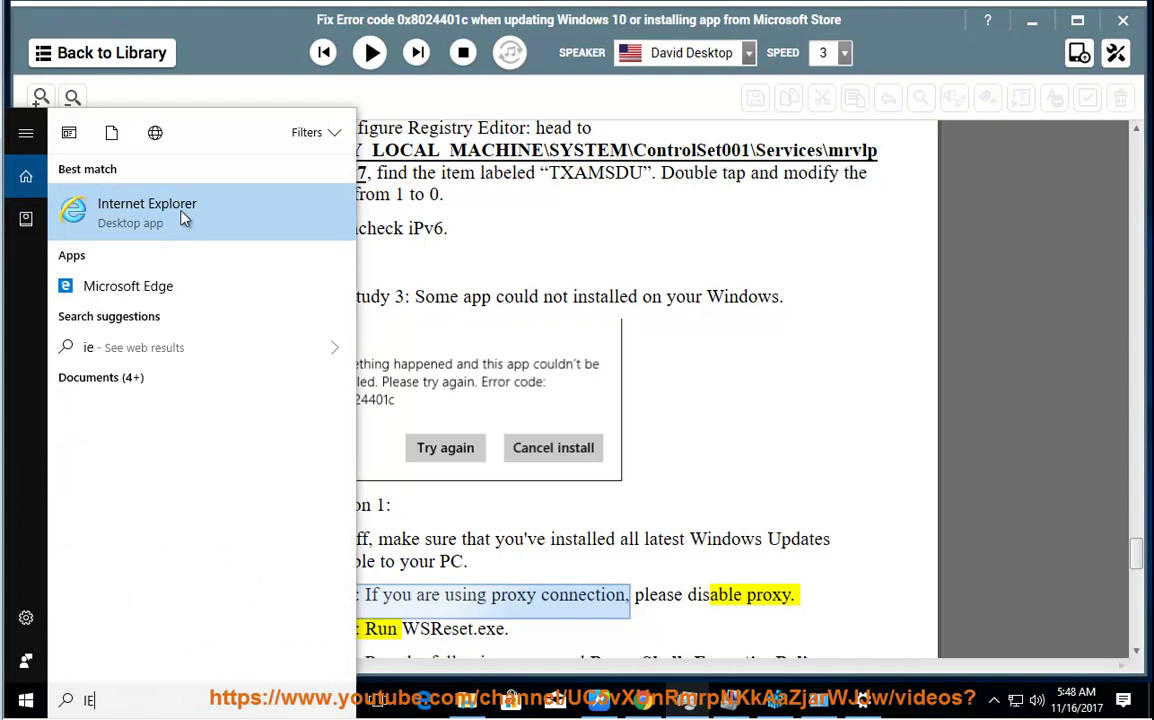
{"action": "left_click", "coordinate": [183, 216]}
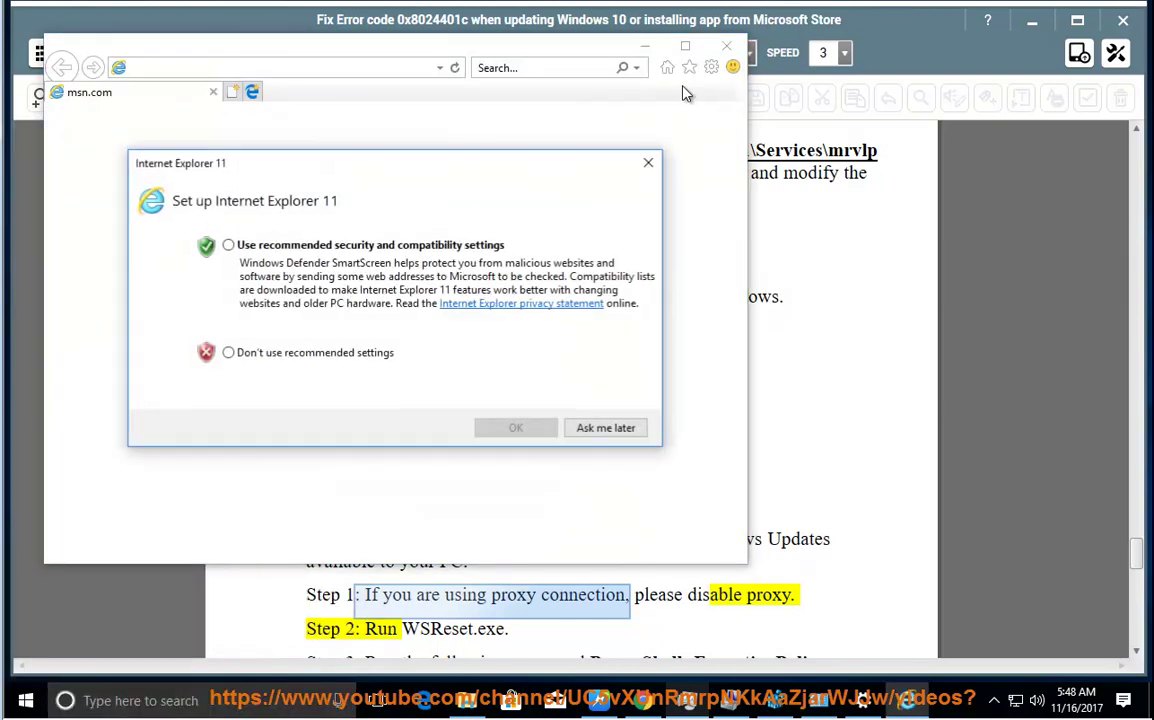
{"action": "left_click", "coordinate": [648, 162]}
{"action": "left_click", "coordinate": [711, 67]}
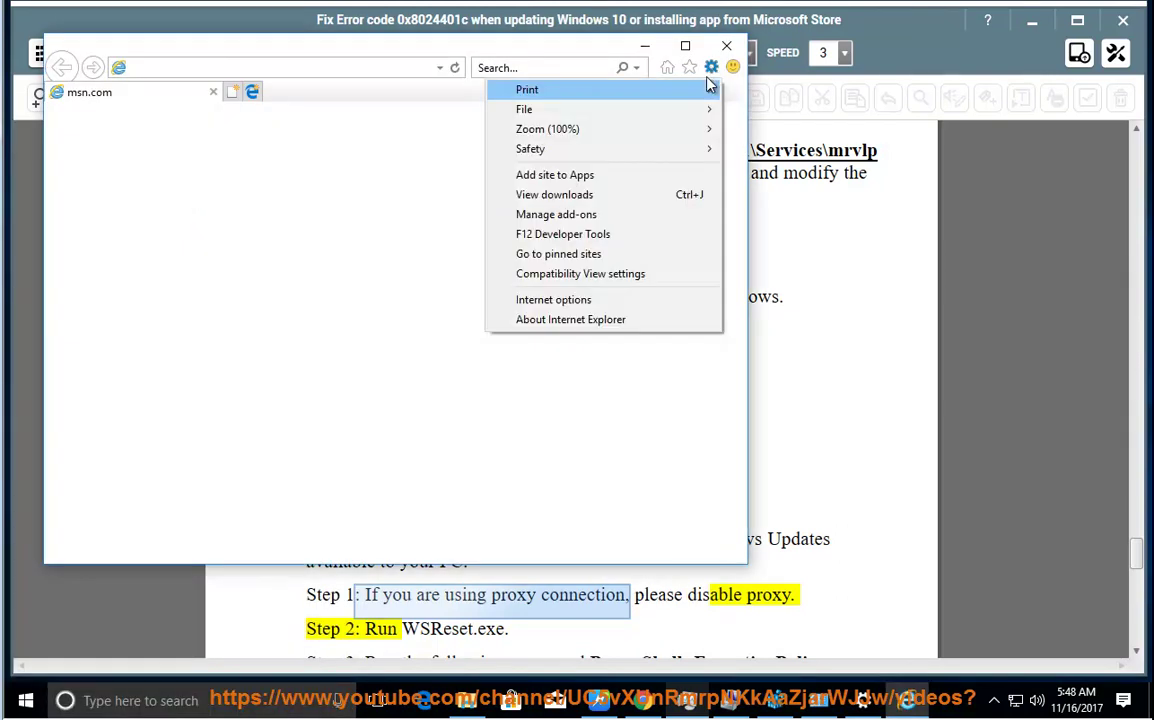
{"action": "left_click", "coordinate": [613, 311]}
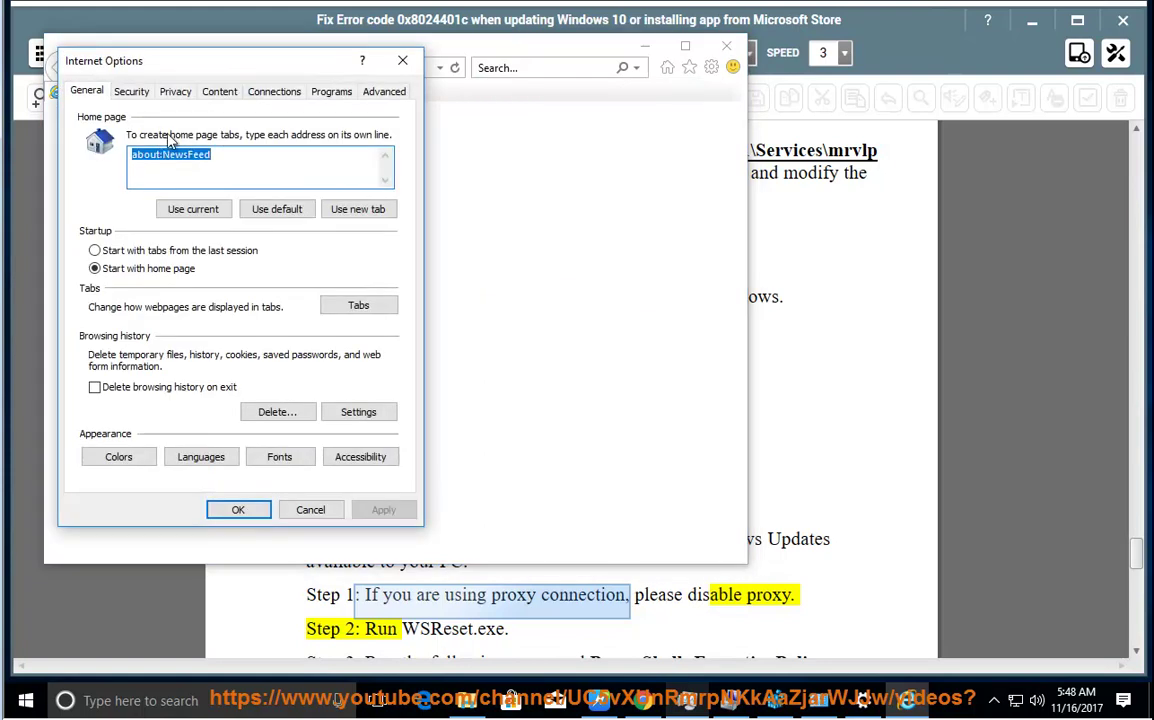
Confirm LAN settings use no proxy server, cancel Internet Options, and close Internet Explorer
{"action": "left_click", "coordinate": [281, 95]}
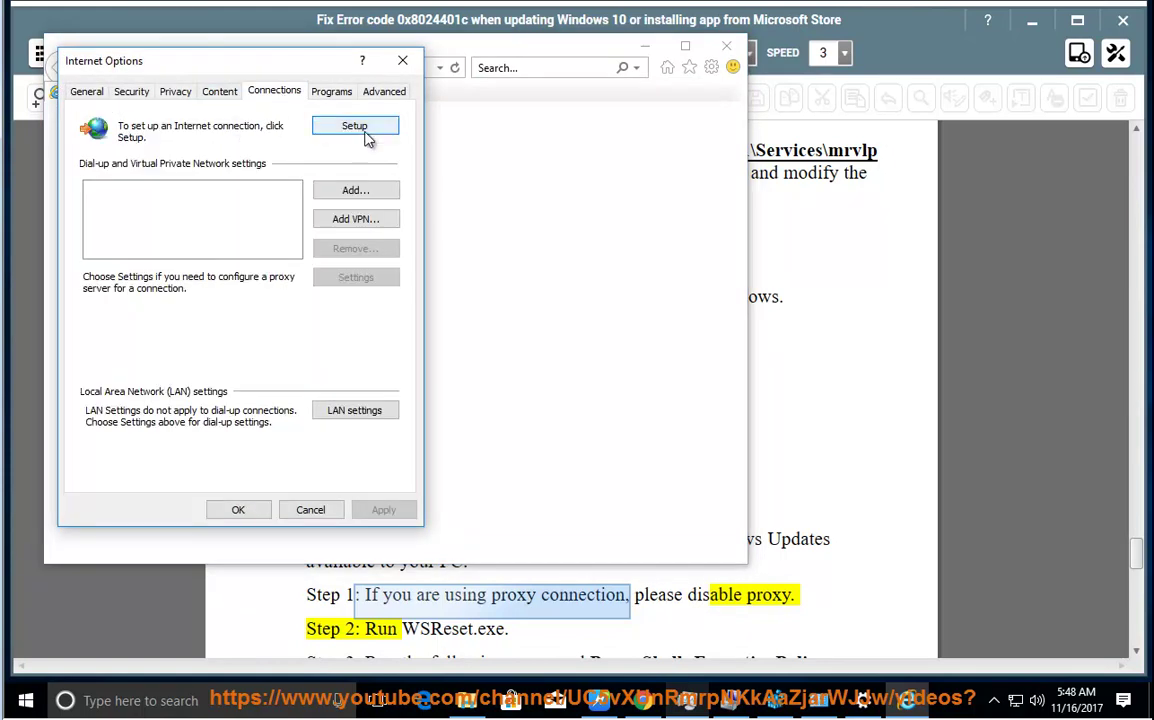
{"action": "left_click", "coordinate": [342, 420]}
{"action": "left_click_drag", "start_coordinate": [312, 106], "coordinate": [654, 180]}
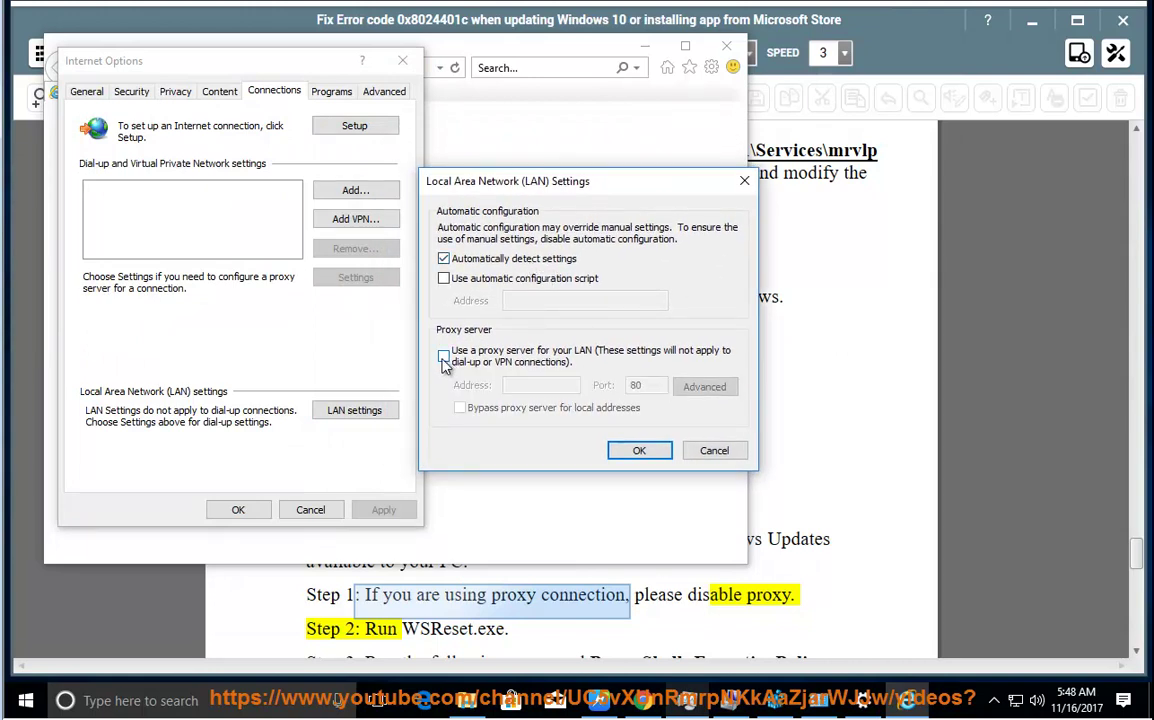
{"action": "left_click", "coordinate": [639, 450]}
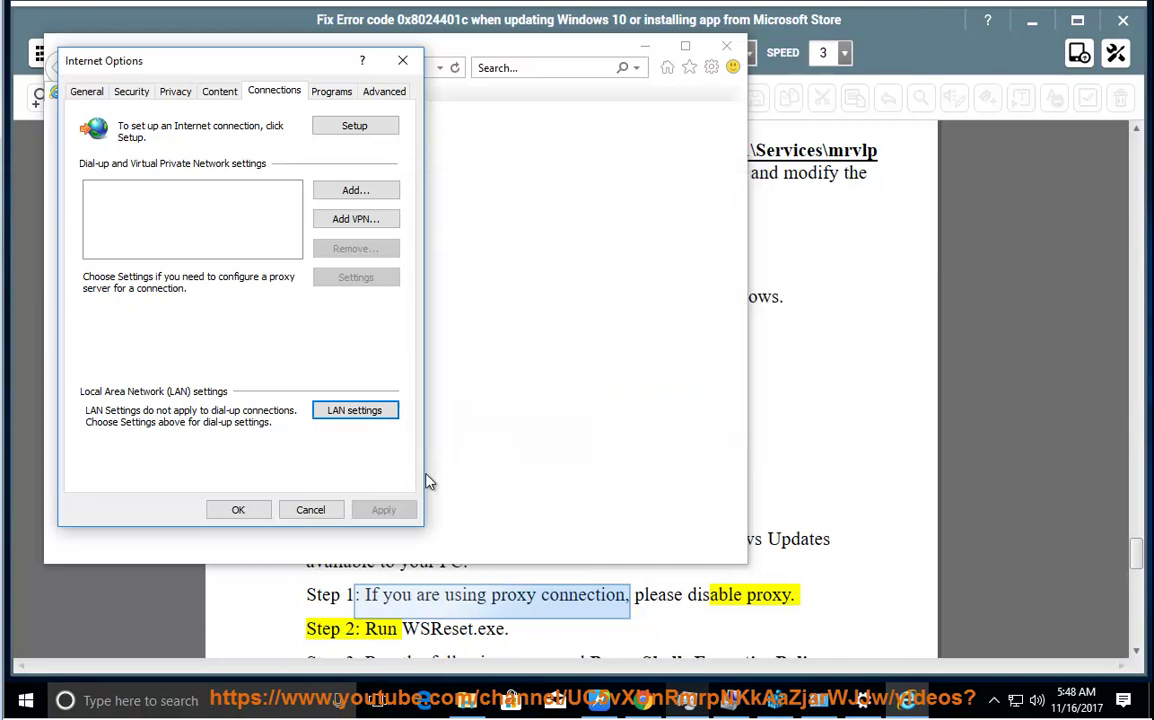
{"action": "left_click", "coordinate": [312, 510]}
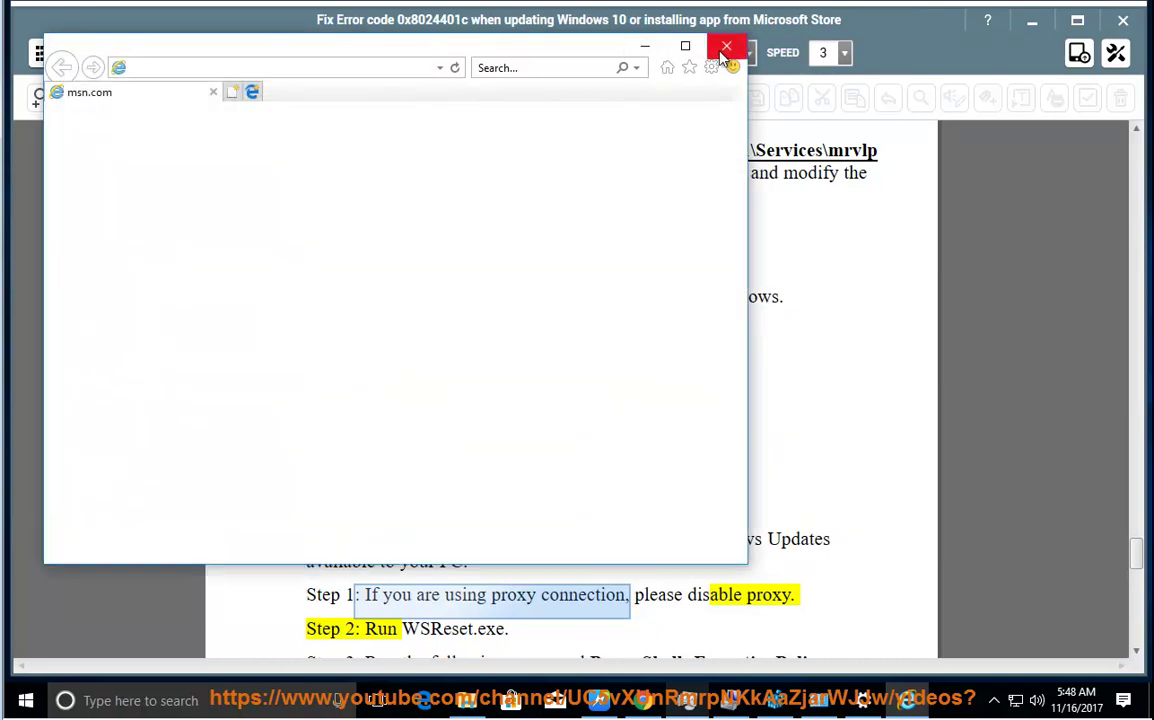
{"action": "left_click", "coordinate": [727, 45]}
{"action": "left_click", "coordinate": [616, 561]}
Play the rest of Solution 1 aloud up to Step 5's Windows apps troubleshooter link
{"action": "left_click", "coordinate": [370, 52]}
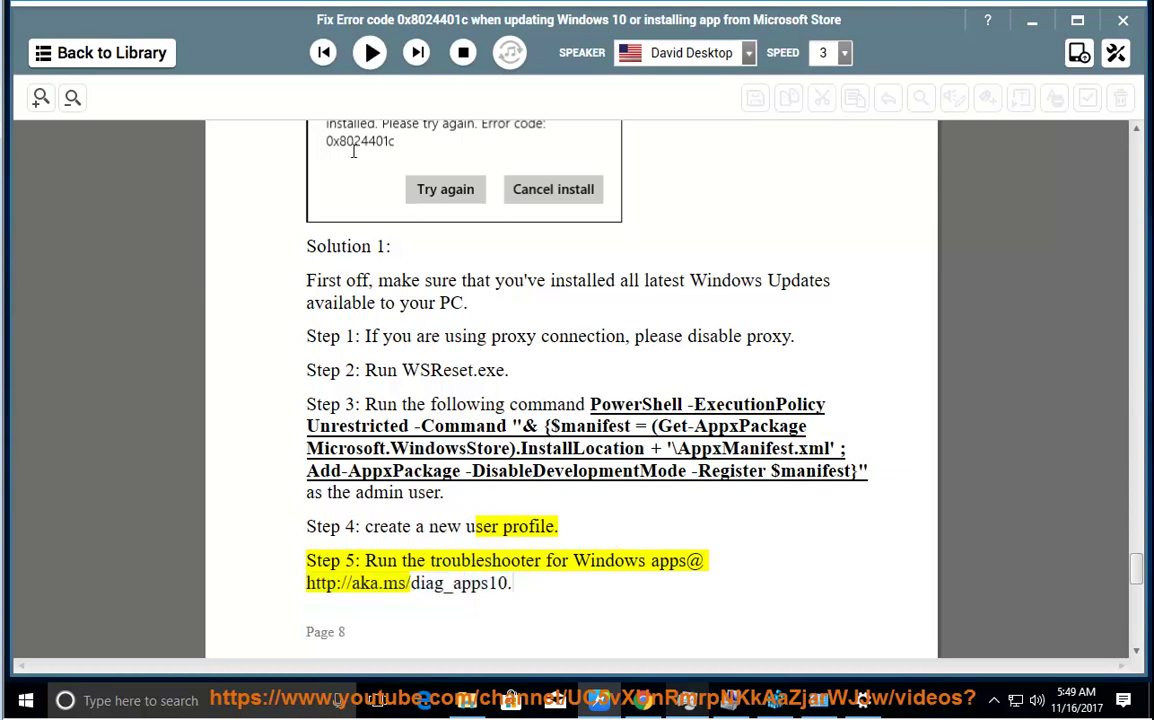
{"action": "left_click", "coordinate": [369, 50]}
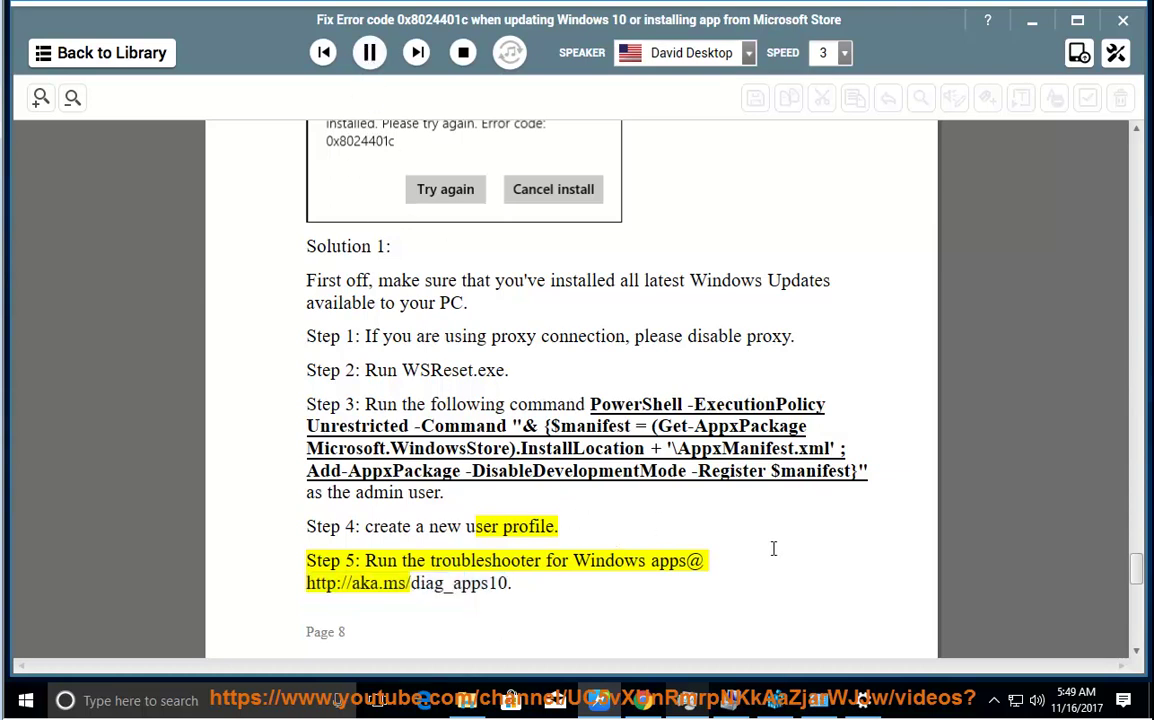